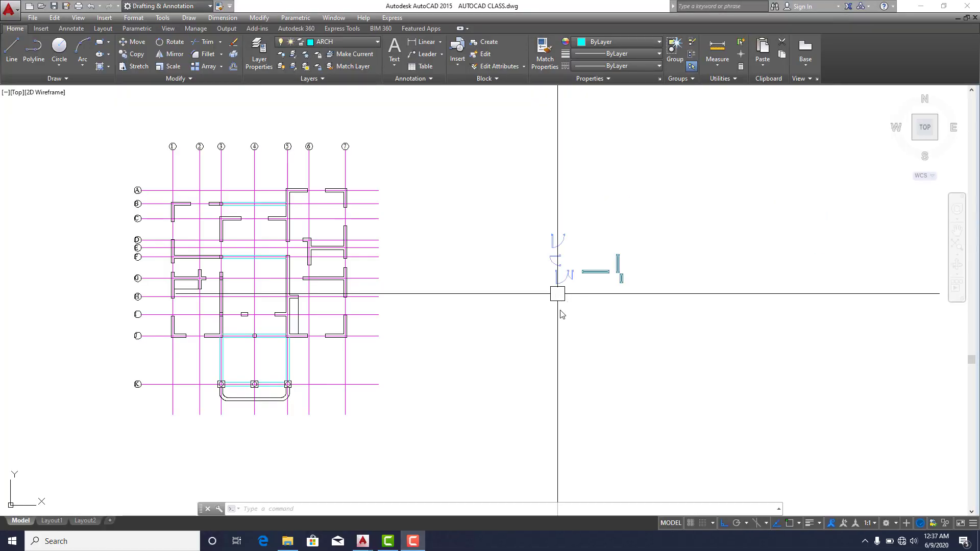
# Create a new layer named WINDOWS AND DOORS and set its colour to blue
pyautogui.moveTo(521, 315)
pyautogui.mouseDown(button='middle')
pyautogui.moveTo(613, 267)
pyautogui.moveTo(692, 261)
pyautogui.moveTo(566, 263)
pyautogui.mouseUp(button='middle')
pyautogui.scroll(4, 595, 308)
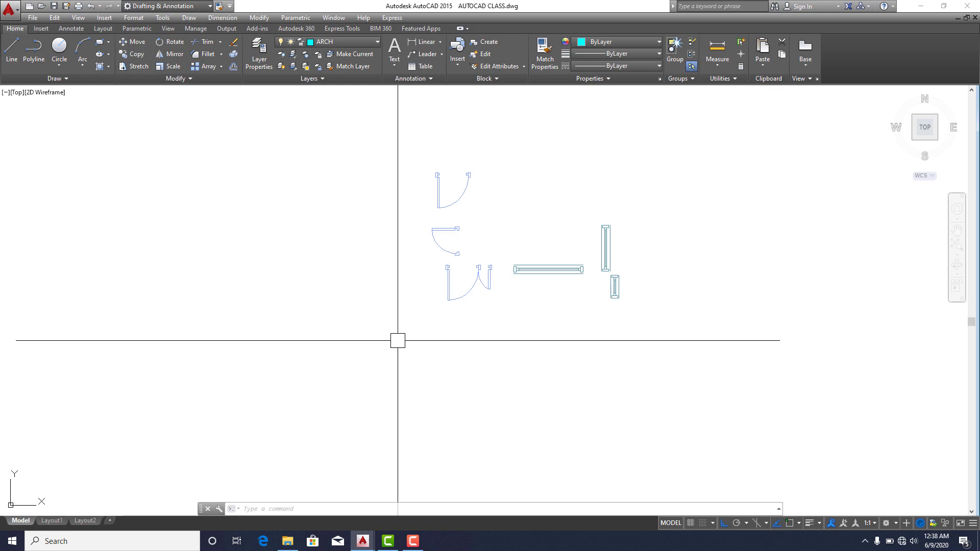
pyautogui.click(464, 284)
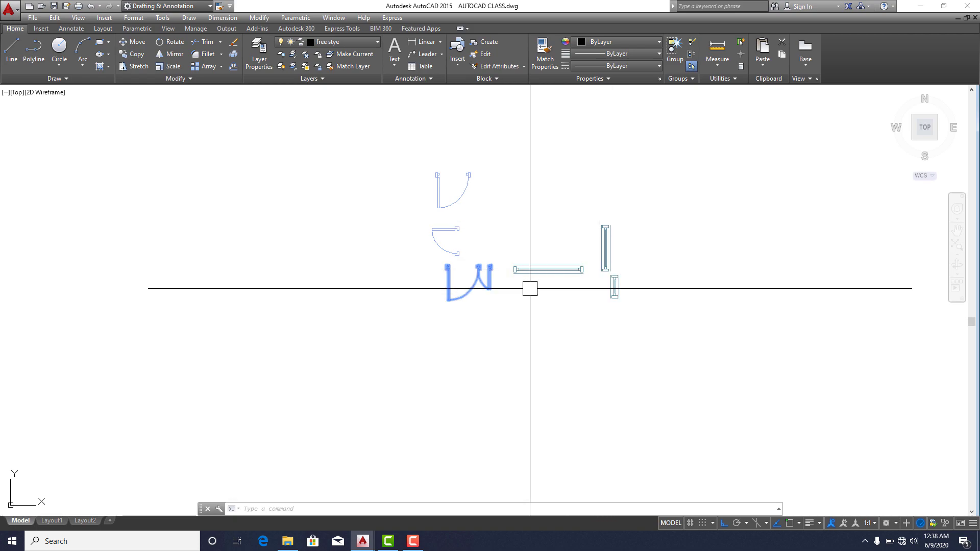
pyautogui.click(260, 47)
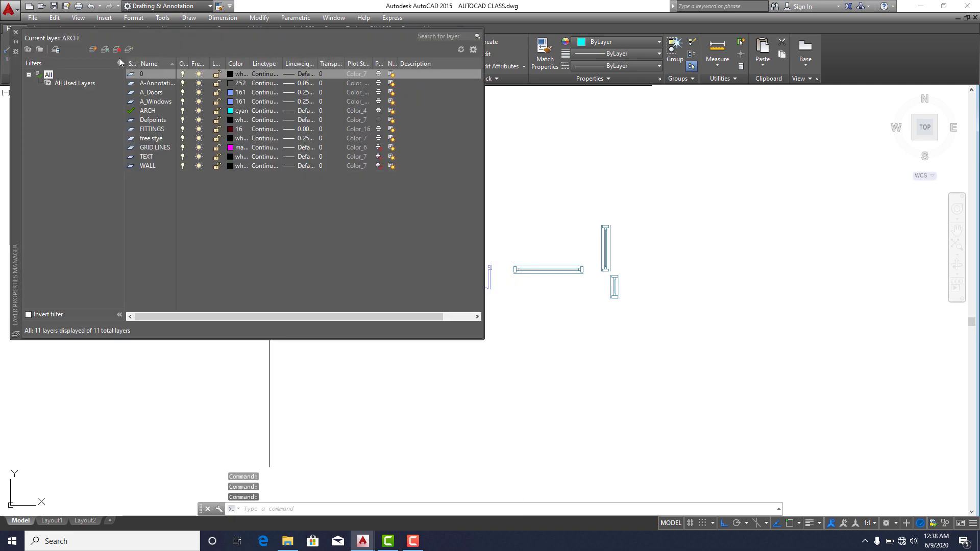
pyautogui.click(95, 49)
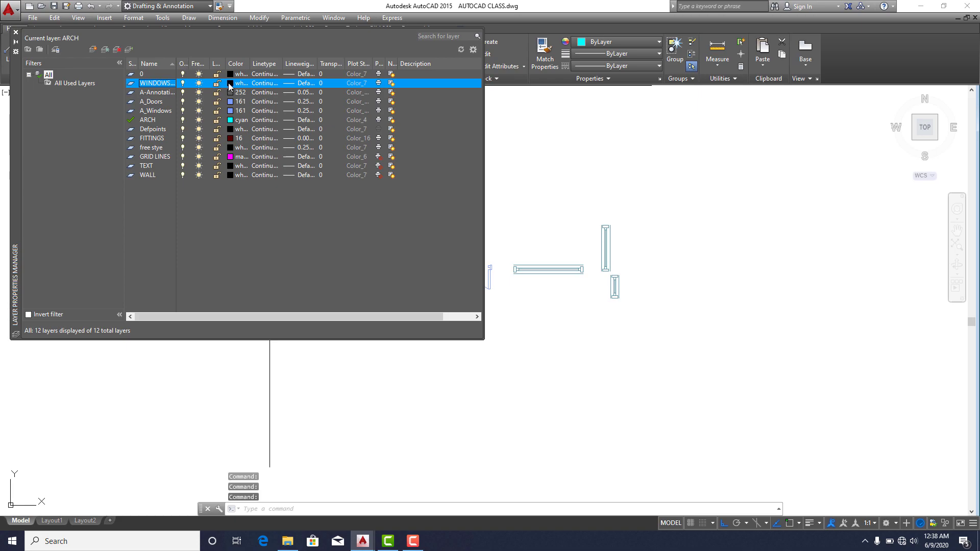
pyautogui.click(229, 83)
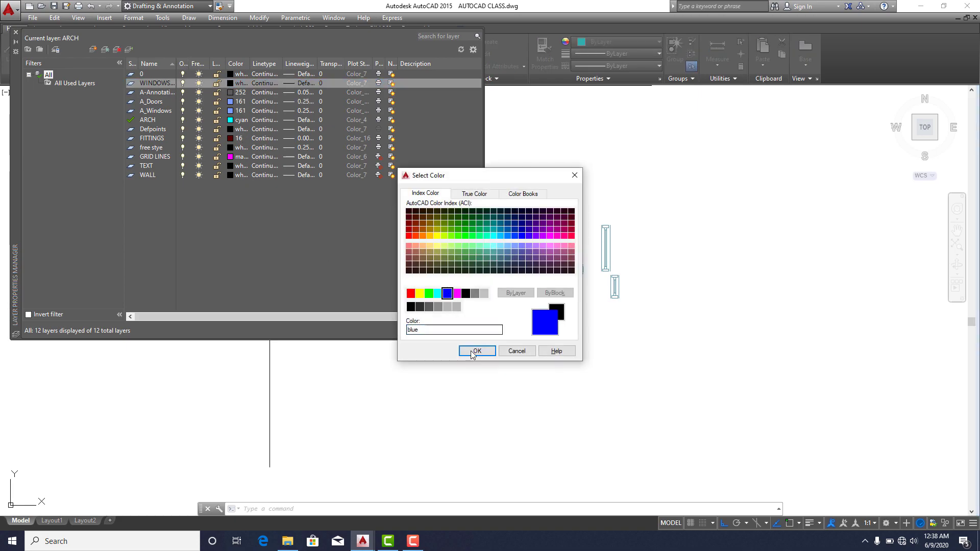
pyautogui.click(478, 351)
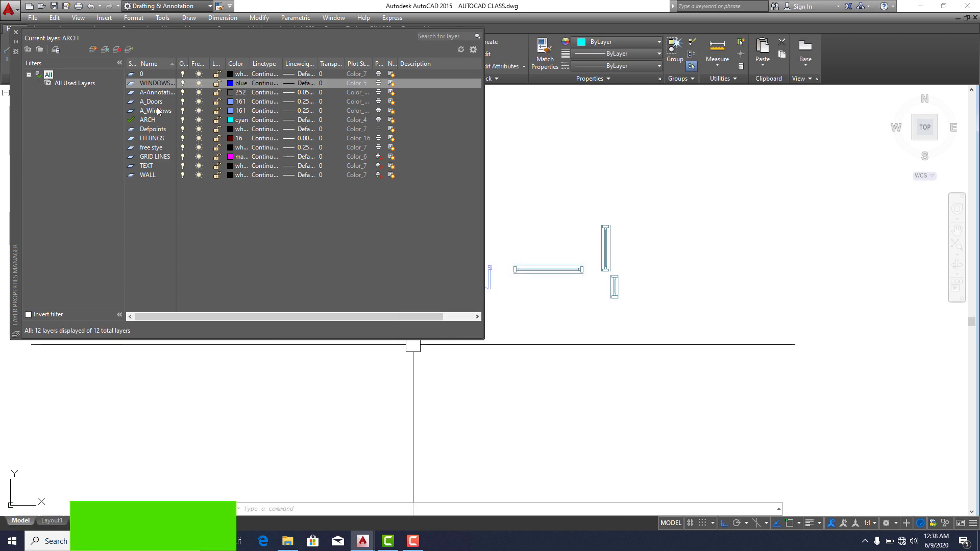
pyautogui.click(16, 33)
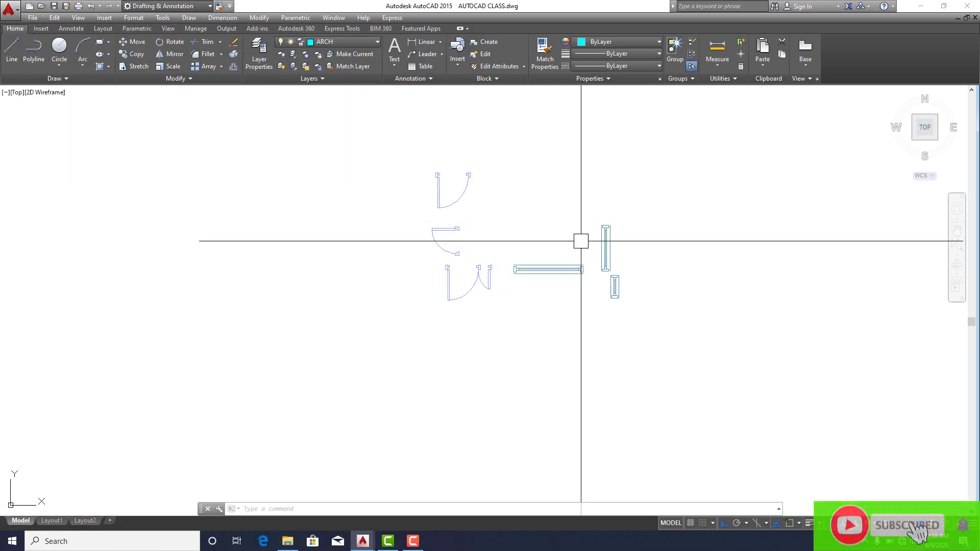
# Check which layer and properties the taller vertical window block uses
pyautogui.moveTo(611, 240); pyautogui.dragTo(564, 240, button='middle')
pyautogui.click(563, 240)
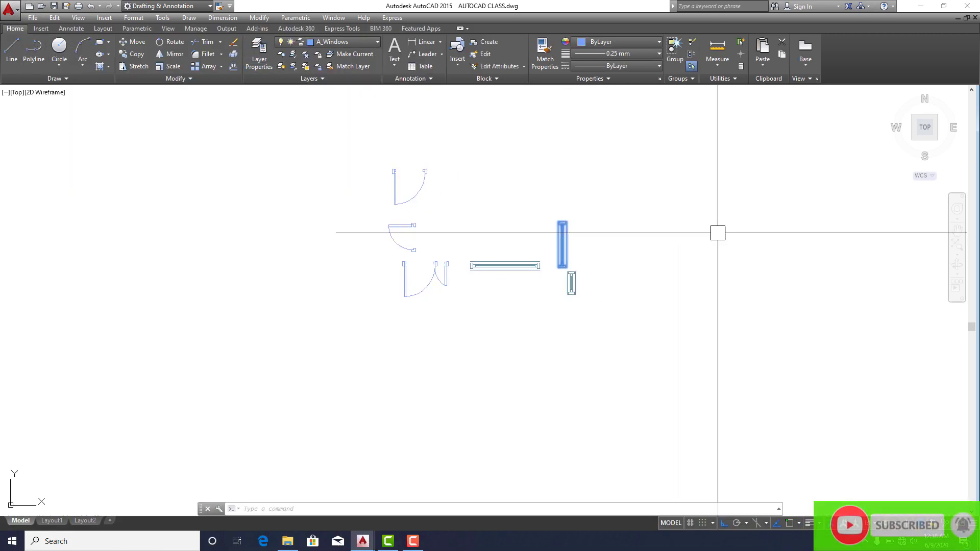
pyautogui.scroll(2, 589, 255)
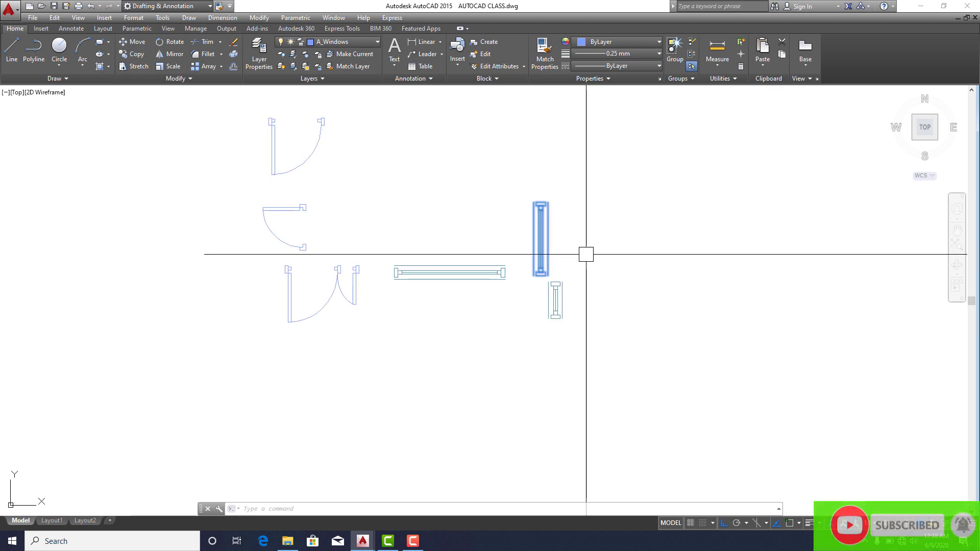
pyautogui.press('Escape')
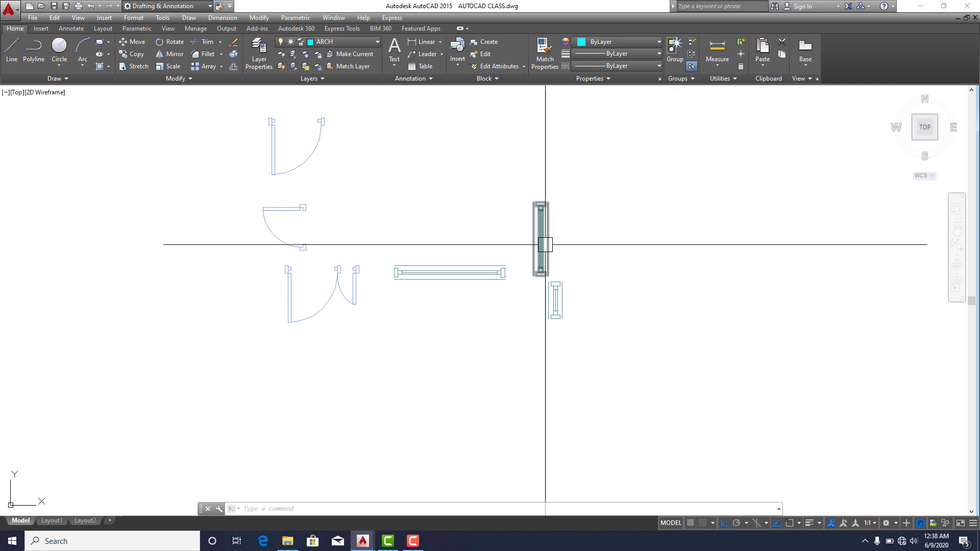
pyautogui.scroll(-2, 543, 268)
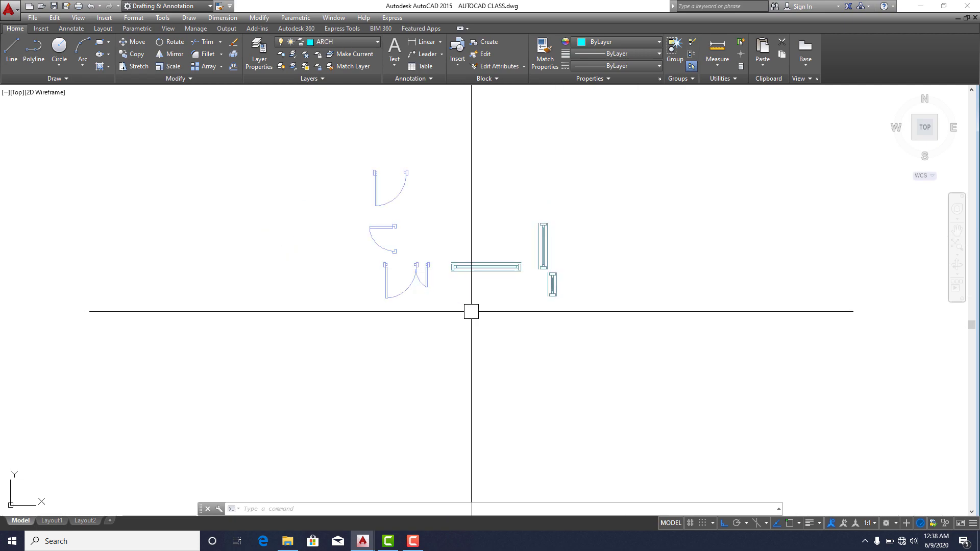
pyautogui.click(321, 106)
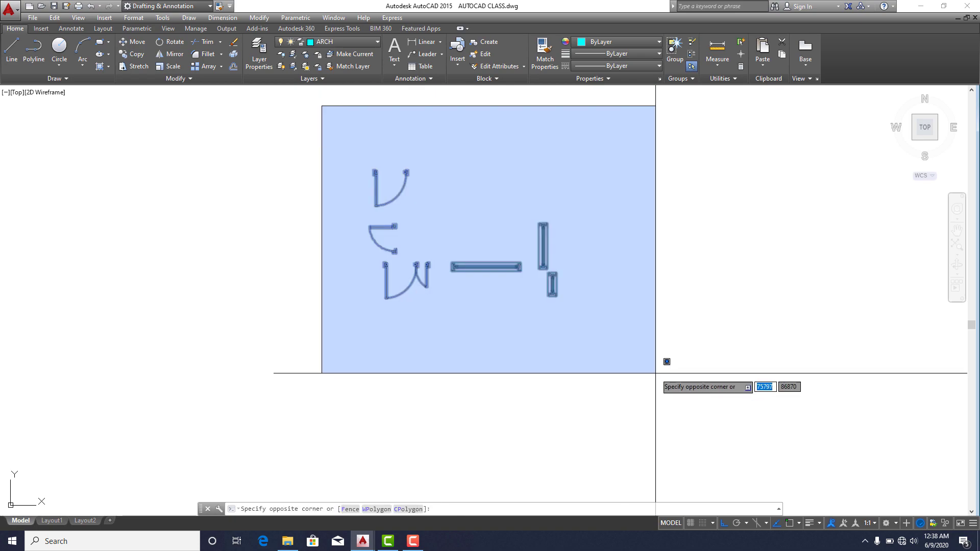
pyautogui.click(656, 373)
pyautogui.write('EX')
pyautogui.press('Return')
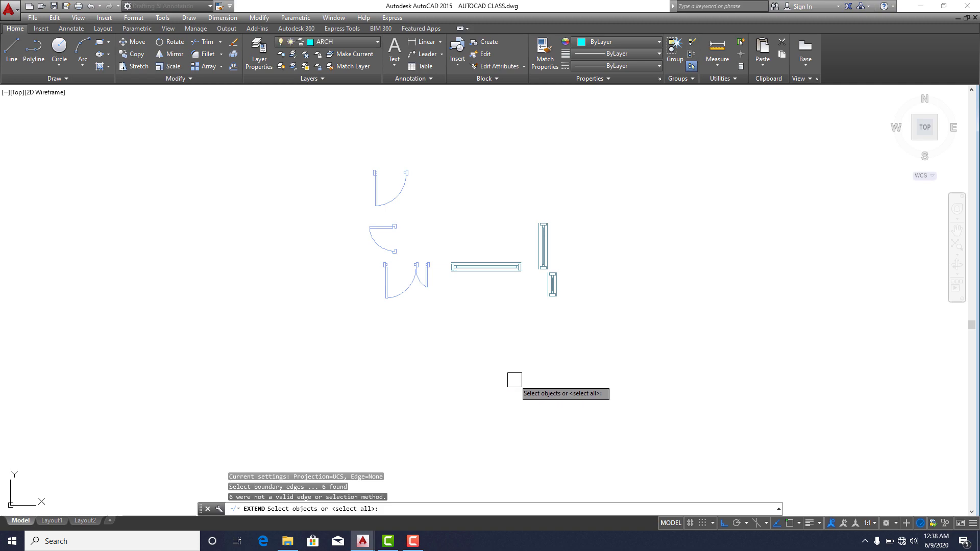
pyautogui.press('Escape')
pyautogui.press('Escape')
# Explode all the door and window blocks beside the floor plan
pyautogui.click(613, 169)
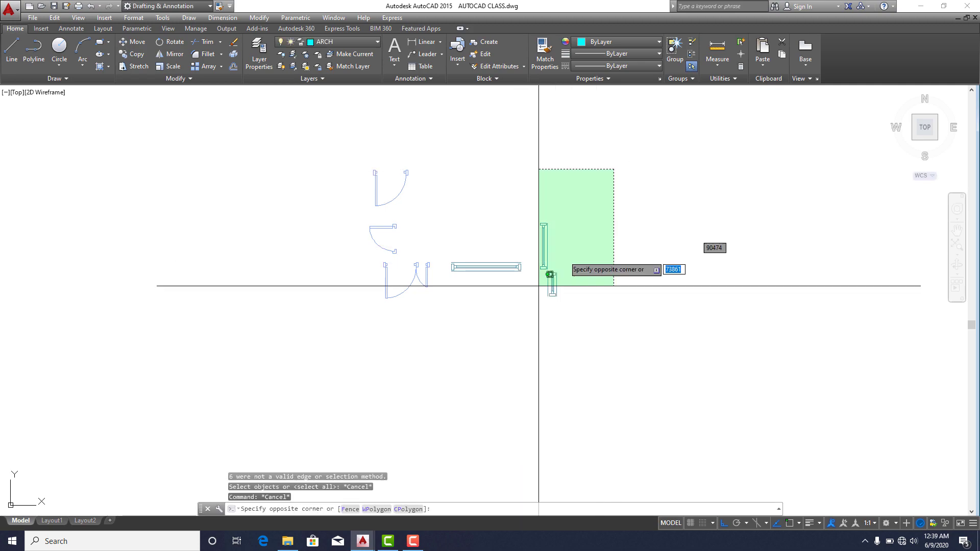
pyautogui.click(323, 355)
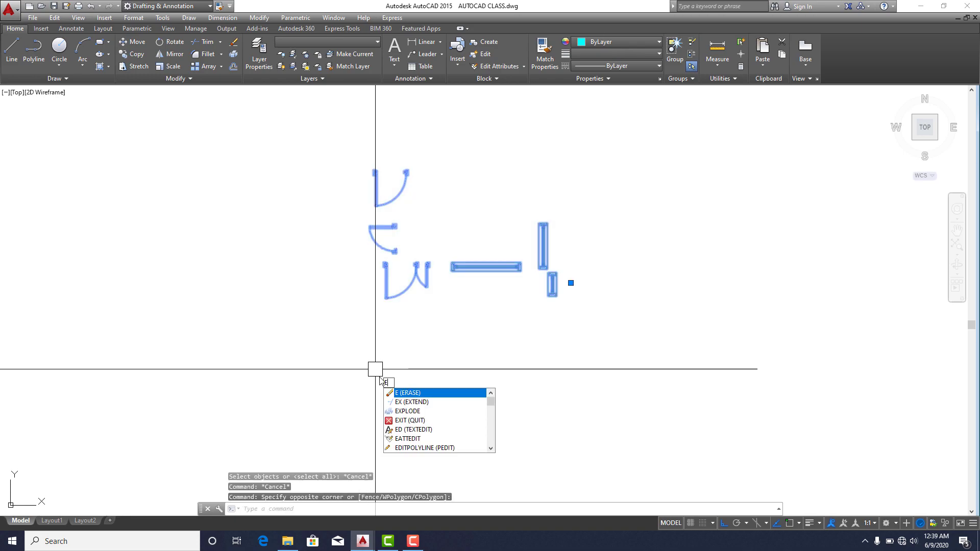
pyautogui.click(410, 411)
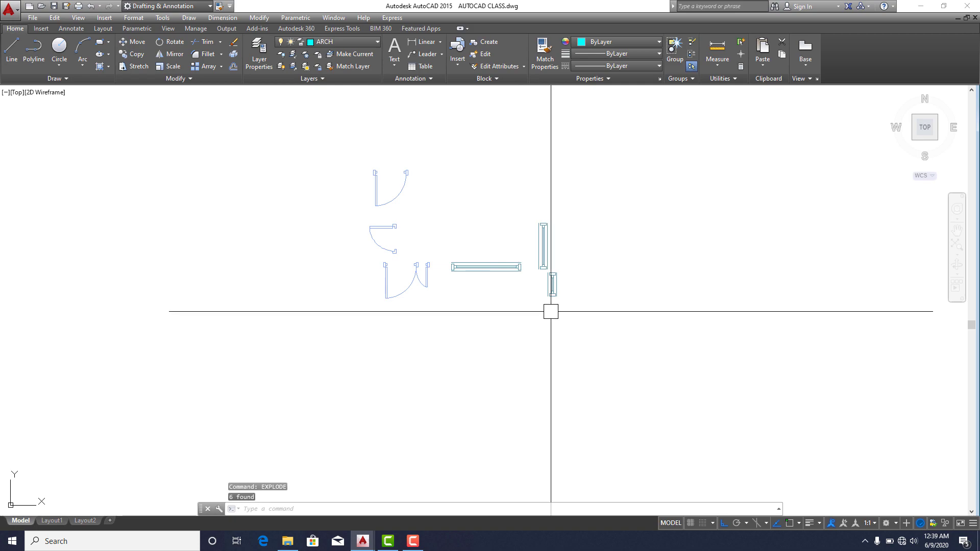
# Inspect the taller vertical window's individual lines to check that the block is exploded
pyautogui.scroll(6, 548, 250)
pyautogui.click(547, 241)
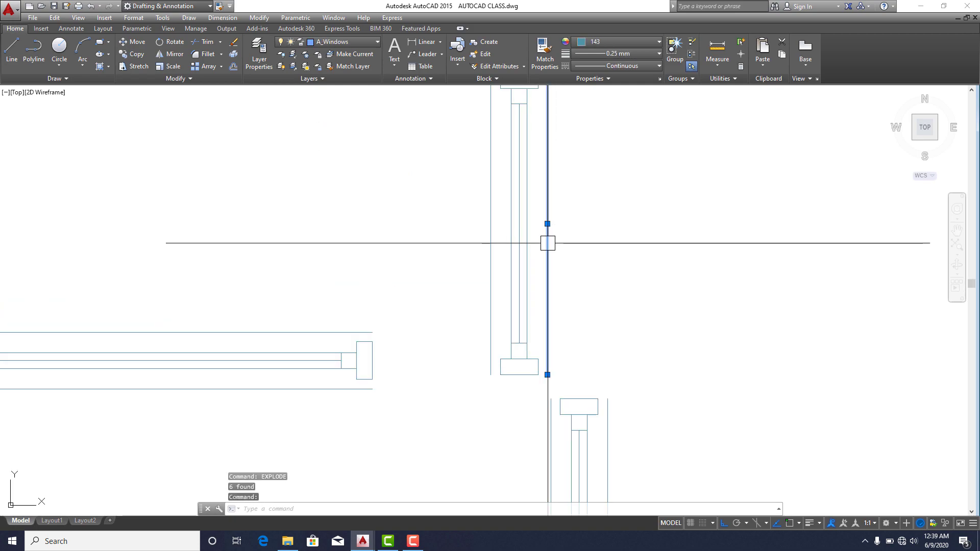
pyautogui.click(542, 225)
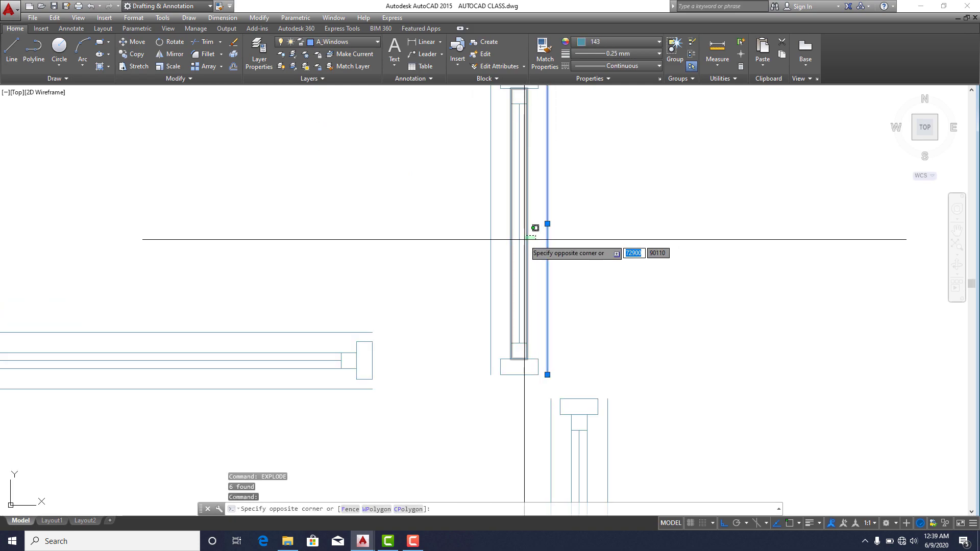
pyautogui.click(510, 232)
pyautogui.press('Escape')
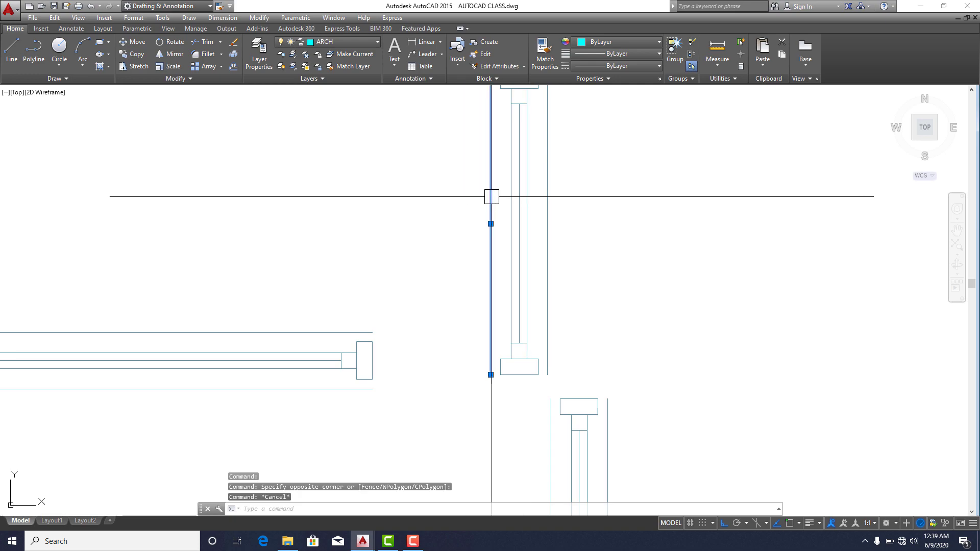
pyautogui.scroll(-2, 491, 197)
pyautogui.press('Escape')
pyautogui.scroll(-2, 547, 239)
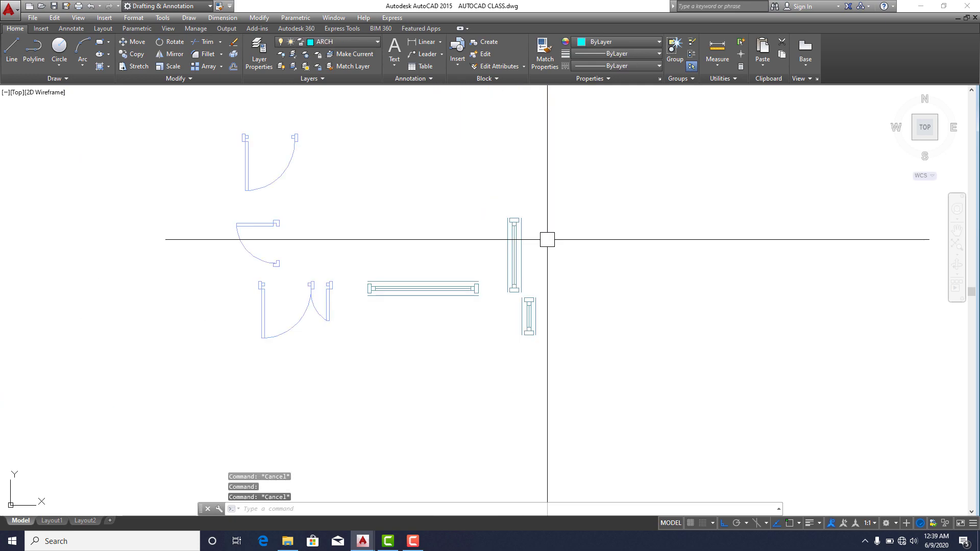
# Assign all the exploded door and window geometry to the WINDOWS AND DOORS layer
pyautogui.scroll(-2, 547, 240)
pyautogui.click(658, 118)
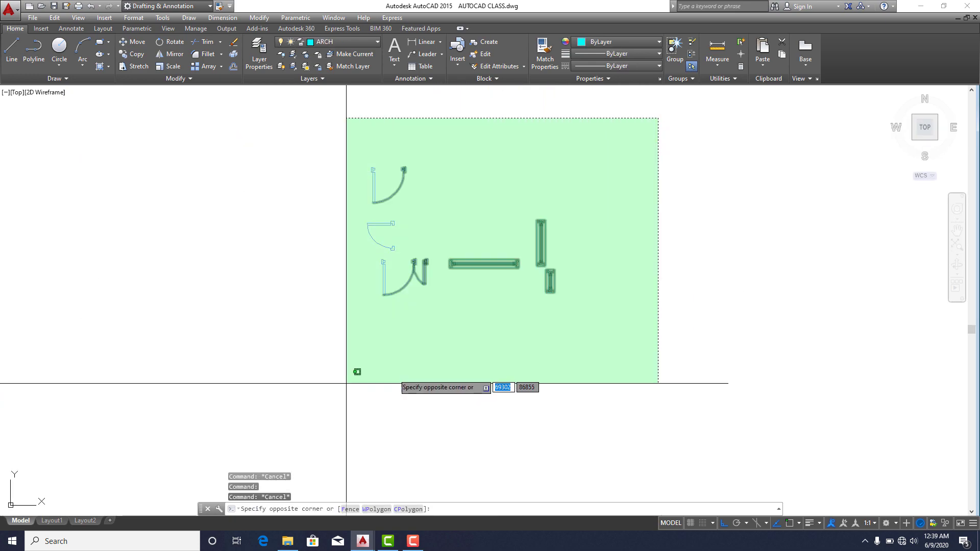
pyautogui.click(293, 393)
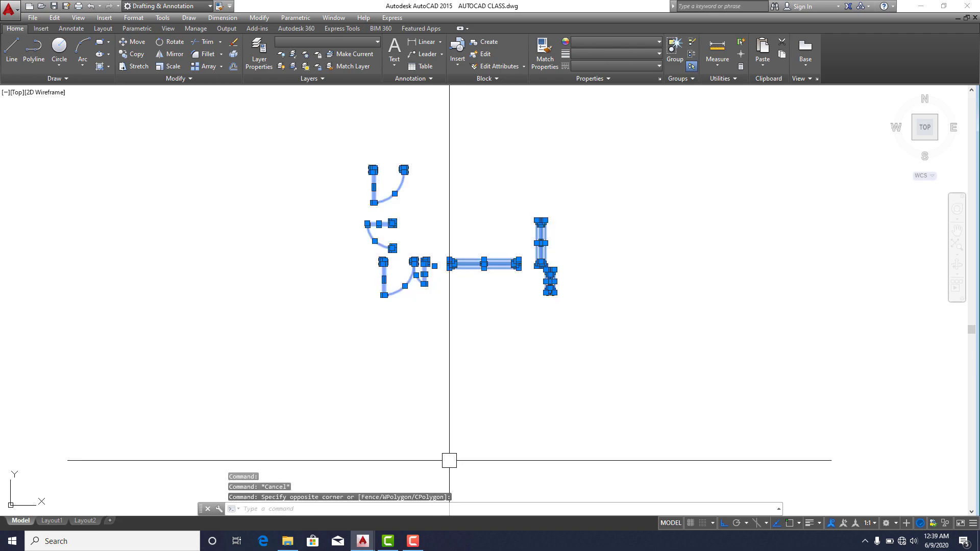
pyautogui.click(372, 42)
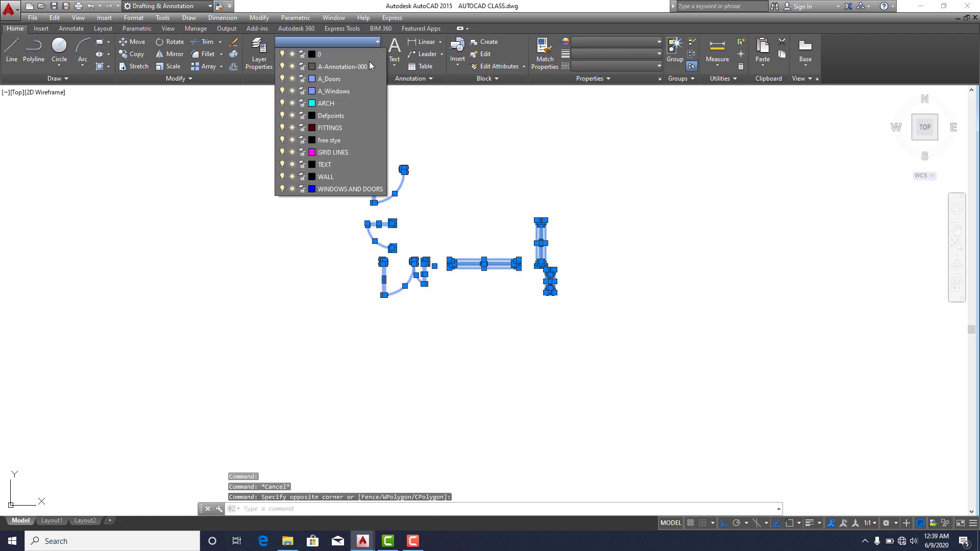
pyautogui.click(374, 188)
pyautogui.hotkey('ctrl', 'a')
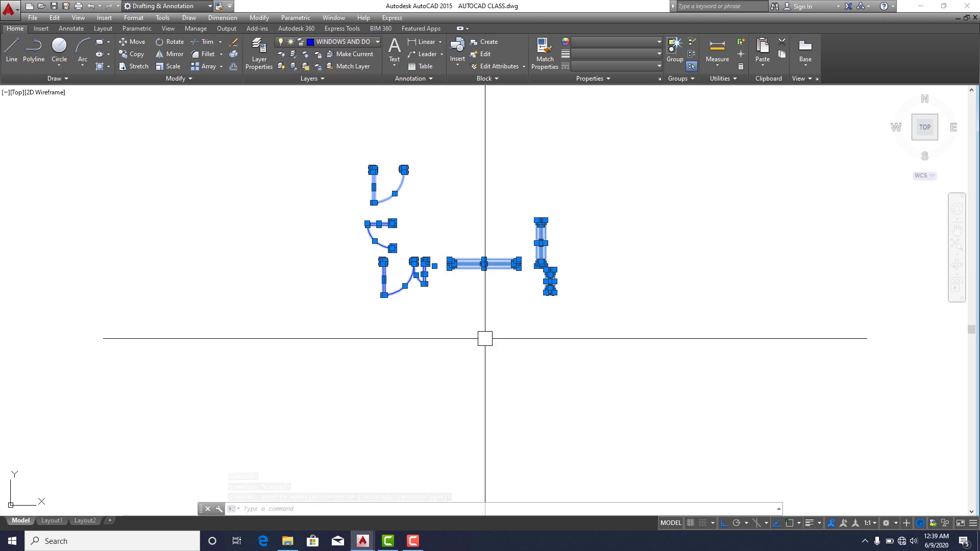
pyautogui.press('Escape')
# Check the layer and colour of the uppermost single door against the other doors and windows
pyautogui.scroll(5, 389, 212)
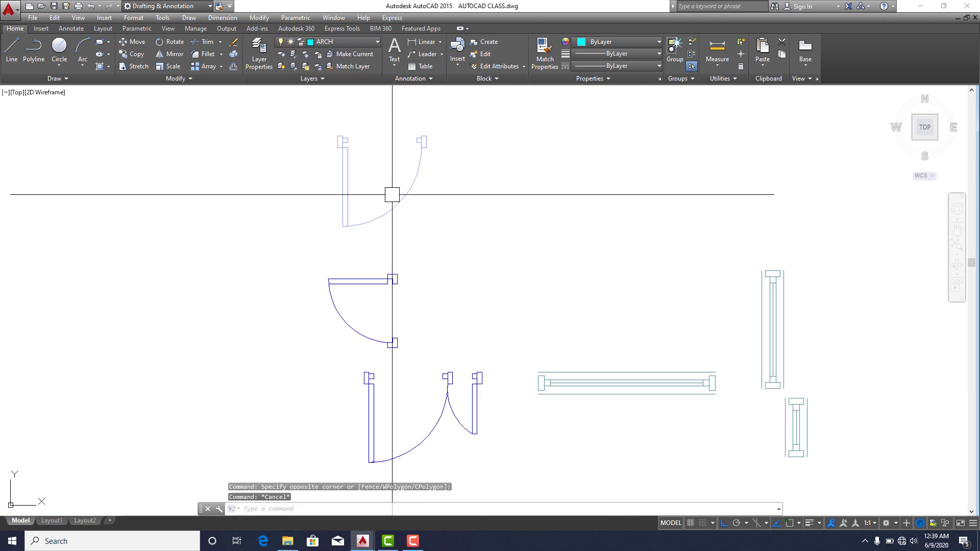
pyautogui.press('Escape')
pyautogui.scroll(-2, 408, 160)
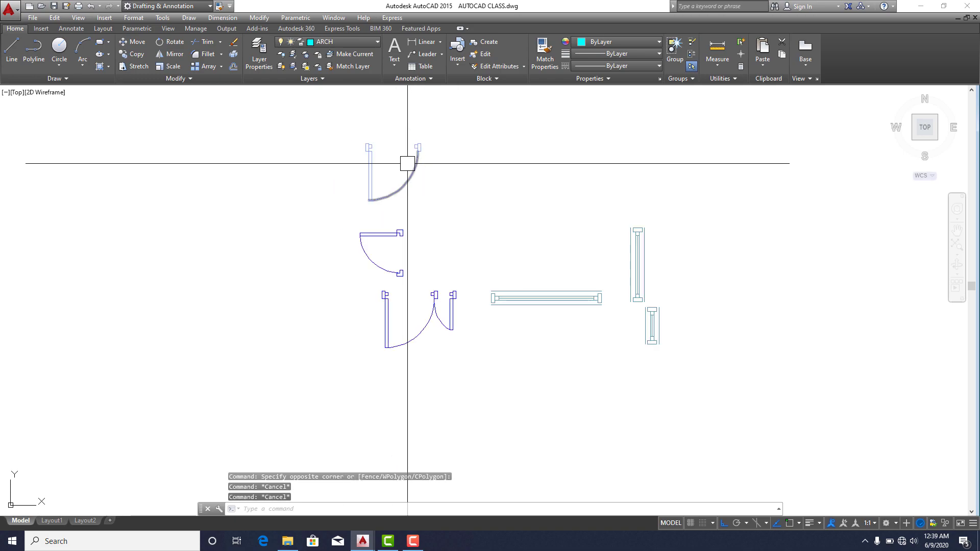
pyautogui.click(455, 114)
pyautogui.click(325, 197)
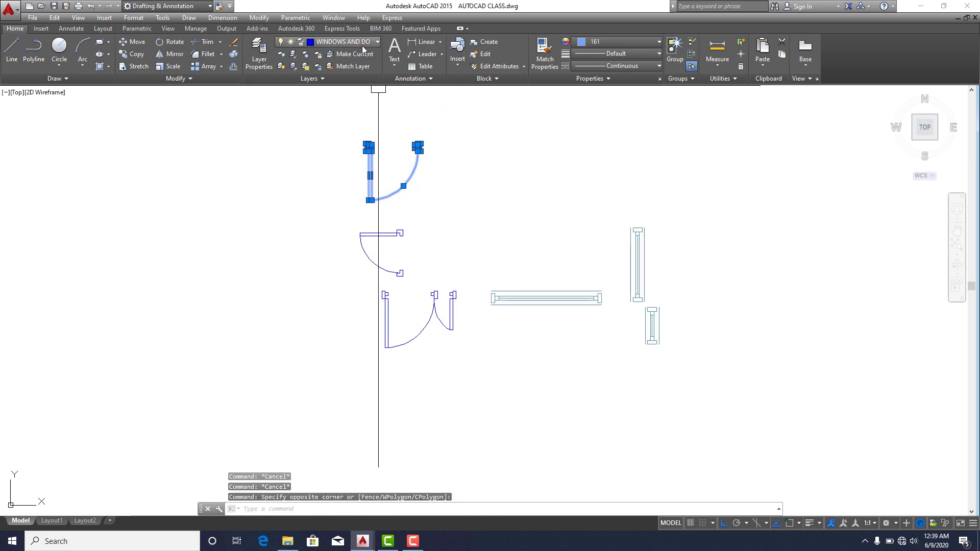
pyautogui.press('Escape')
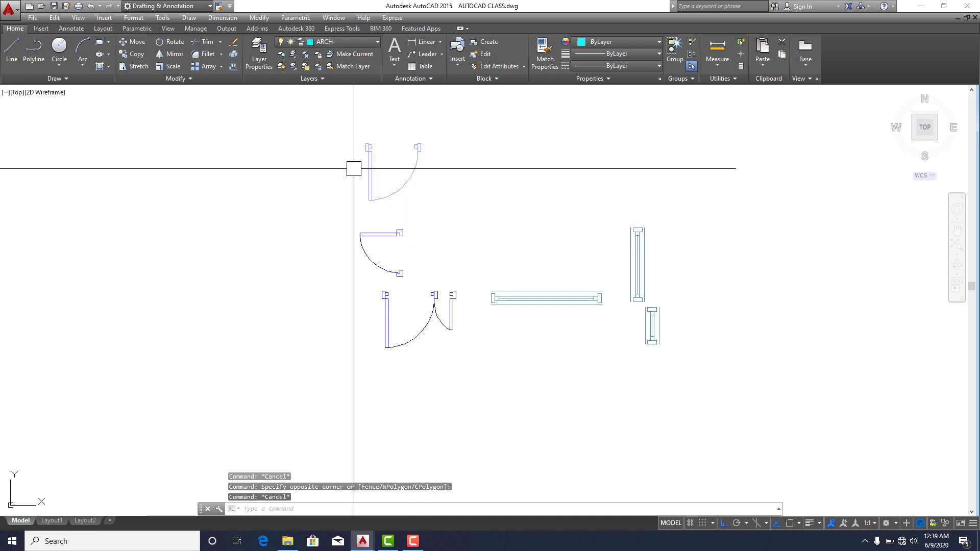
# Explode the uppermost single door's geometry again
pyautogui.click(451, 121)
pyautogui.click(316, 229)
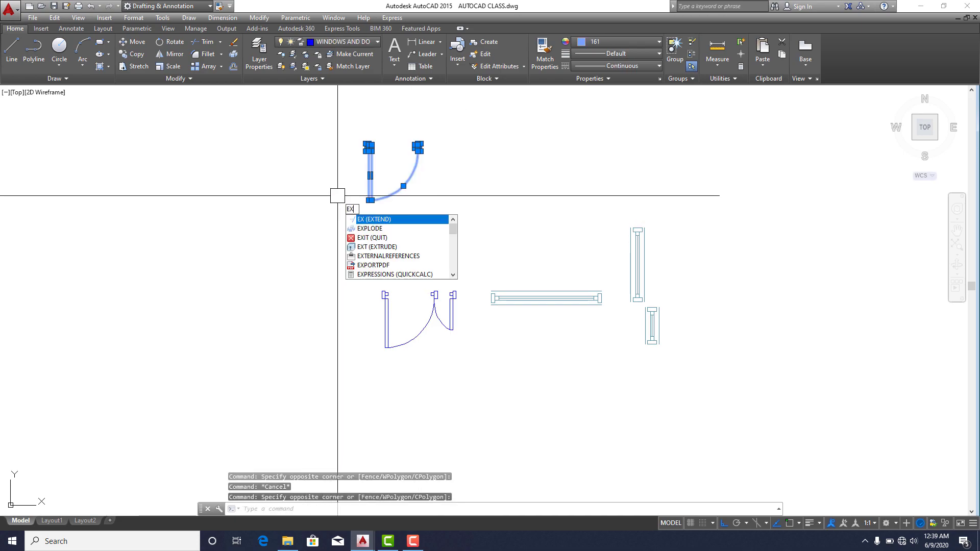
pyautogui.click(370, 229)
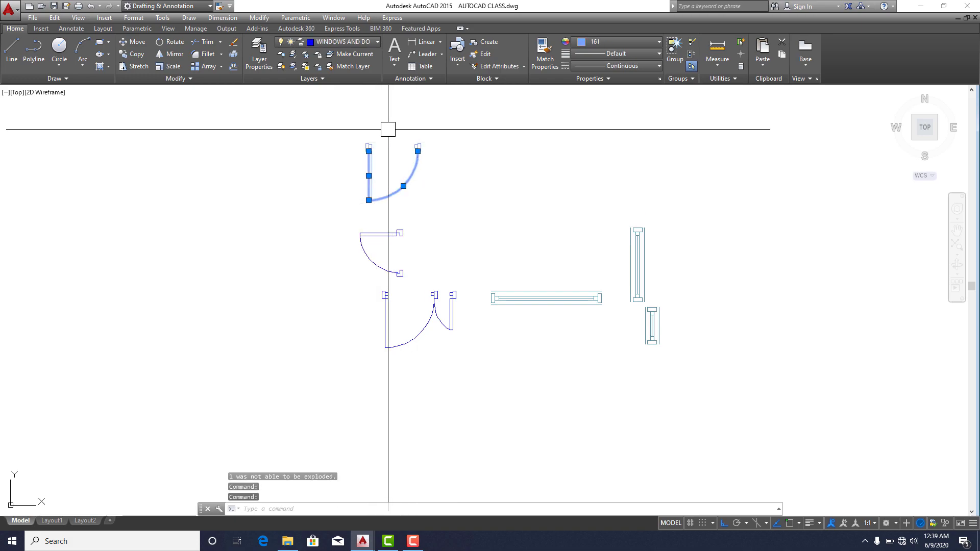
# Set the colour of all the door and window geometry to ByLayer
pyautogui.click(368, 132)
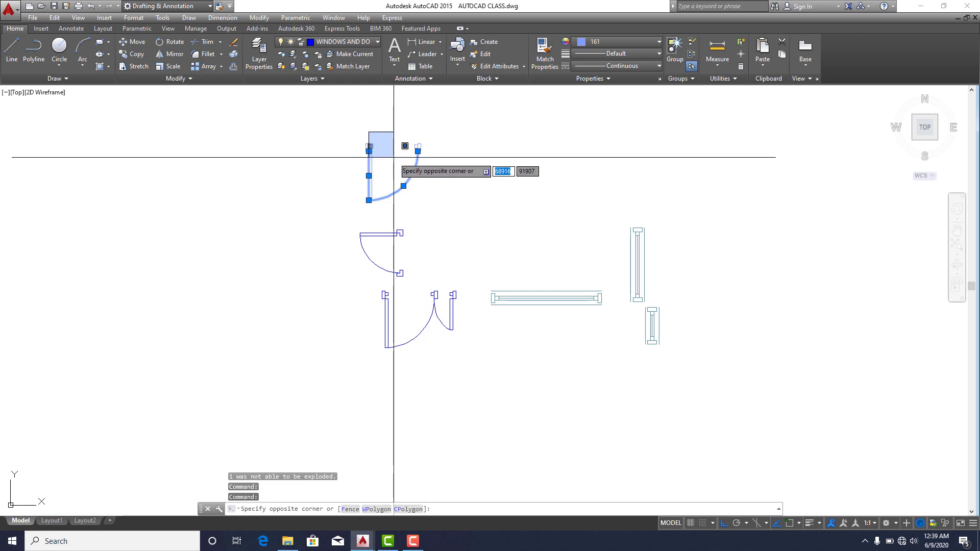
pyautogui.click(452, 144)
pyautogui.scroll(-5, 546, 209)
pyautogui.click(633, 144)
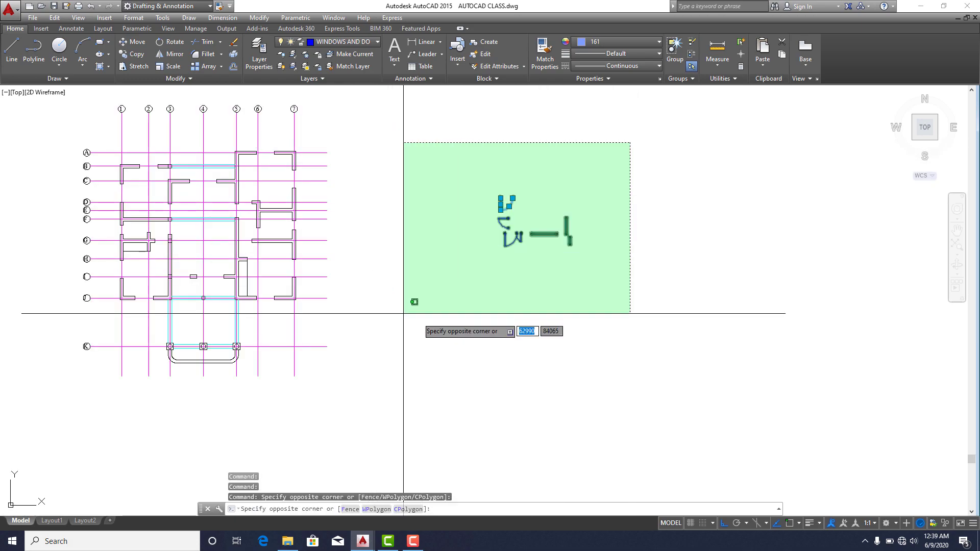
pyautogui.click(460, 271)
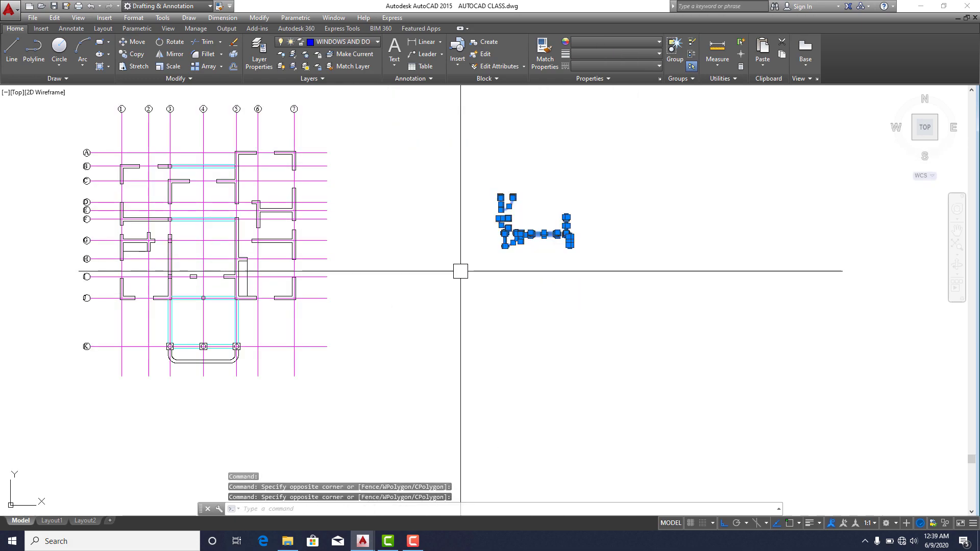
pyautogui.click(655, 44)
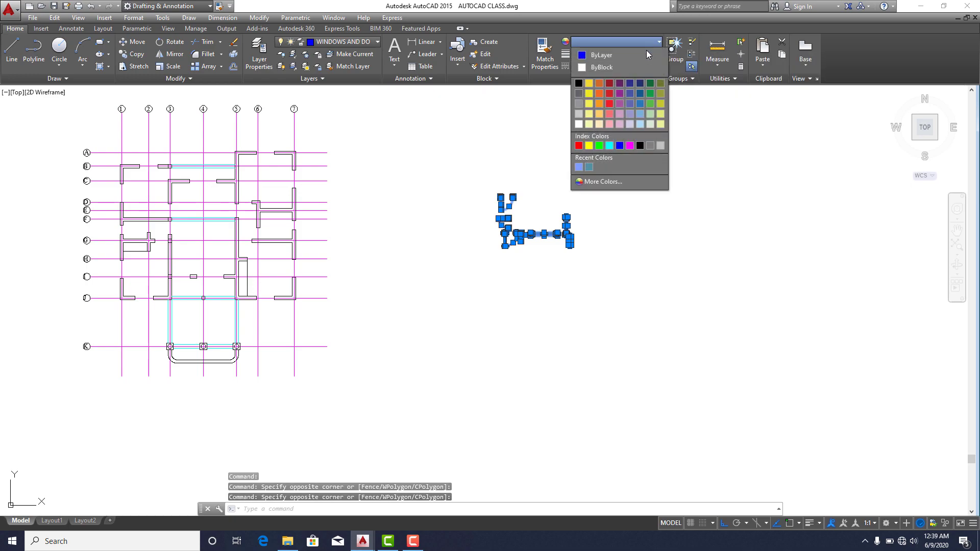
pyautogui.click(607, 57)
pyautogui.scroll(3, 614, 206)
pyautogui.press('Escape')
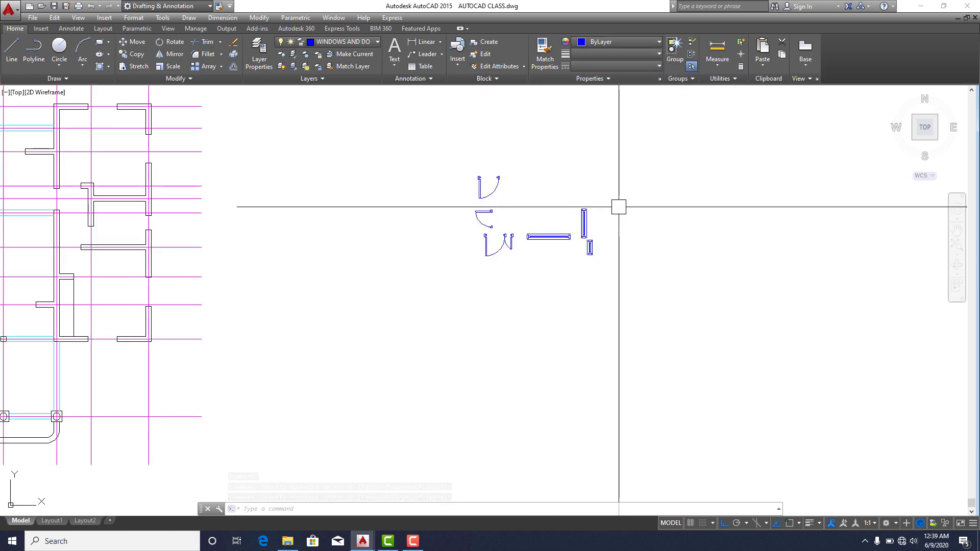
# Check the layer and colour of the uppermost single door's swing arc and leaf line
pyautogui.scroll(4, 562, 199)
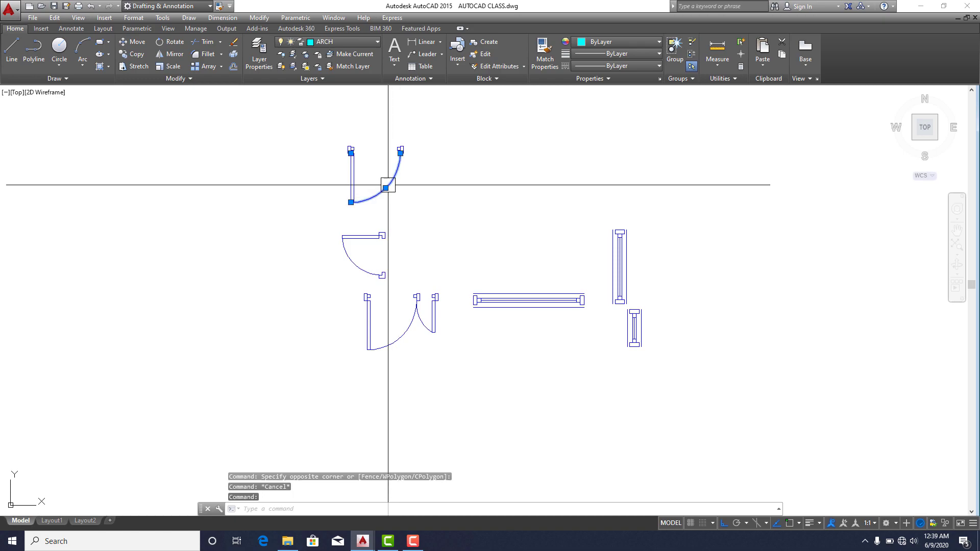
pyautogui.click(356, 175)
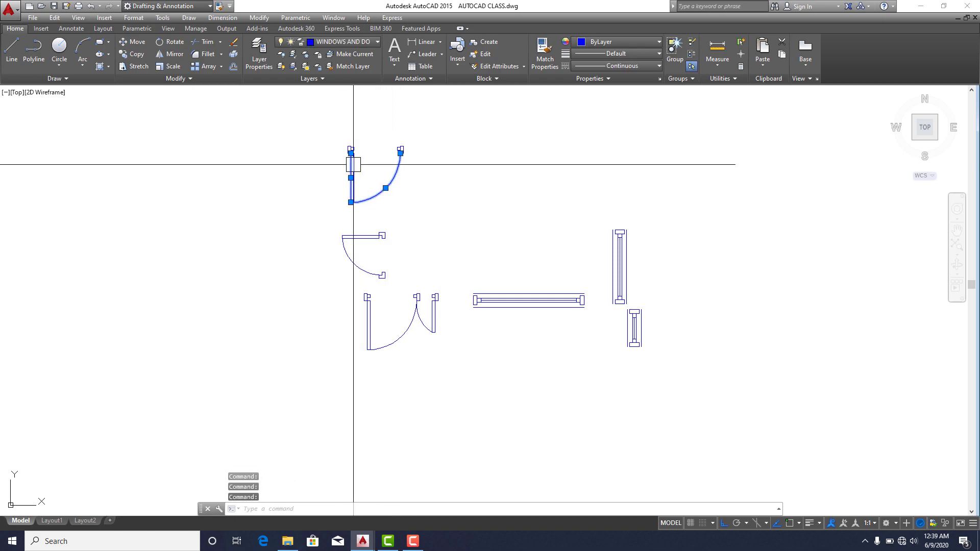
pyautogui.scroll(5, 396, 153)
pyautogui.press('Escape')
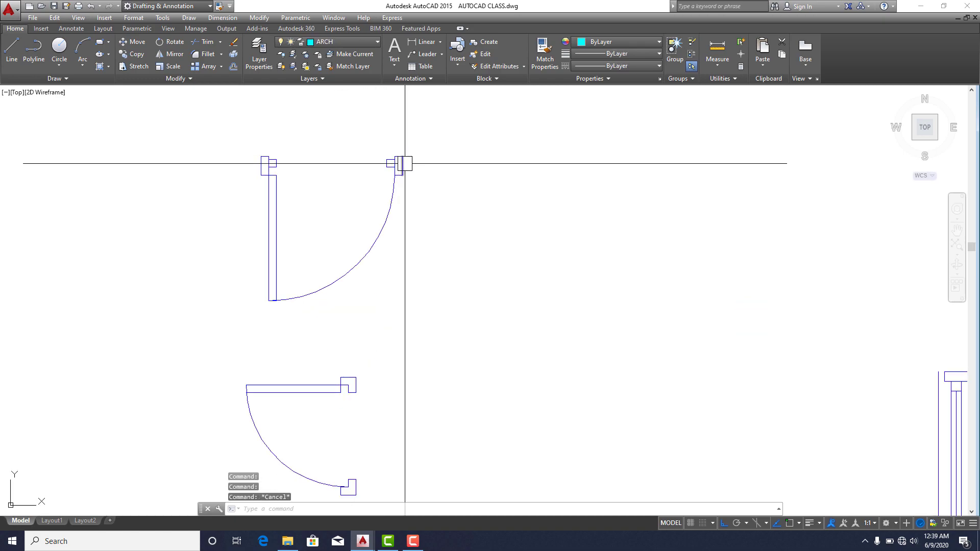
pyautogui.press('Escape')
# Turn all the uppermost single door's geometry into a block named D1, redefining the existing definition
pyautogui.scroll(-3, 412, 213)
pyautogui.click(433, 115)
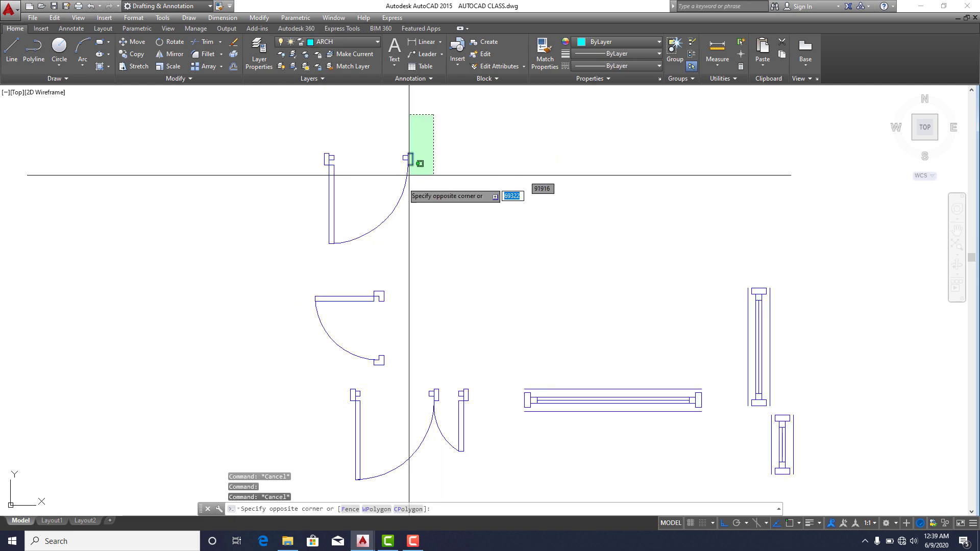
pyautogui.click(256, 262)
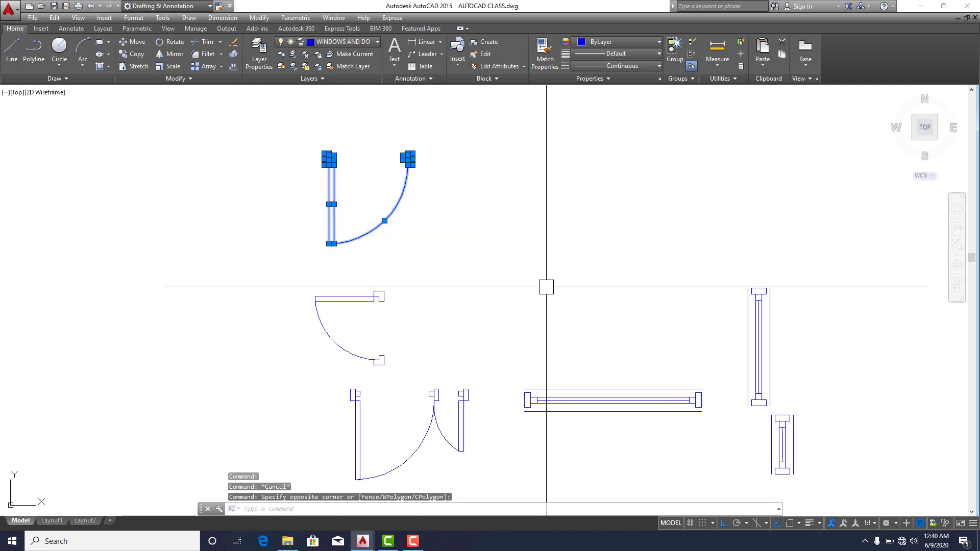
pyautogui.press('BackSpace')
pyautogui.press('BackSpace')
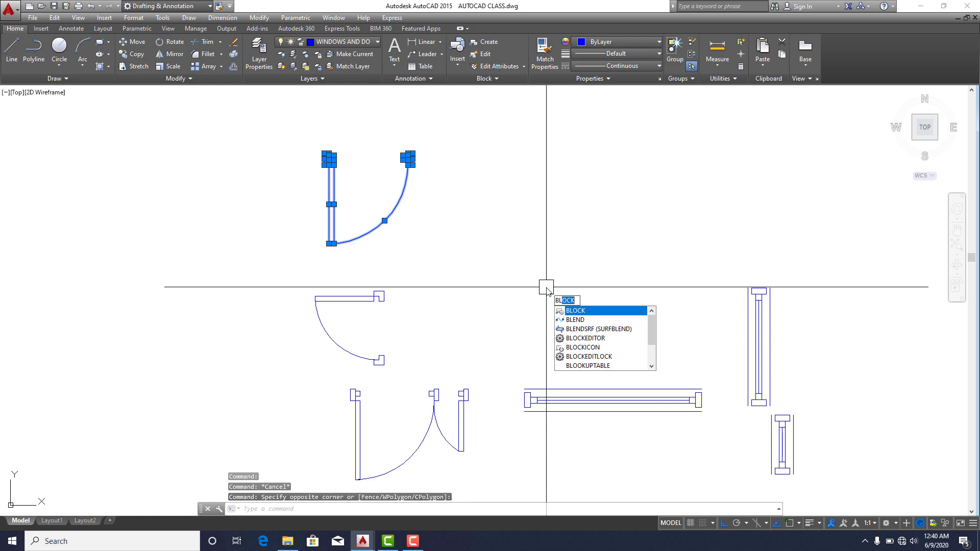
pyautogui.press('Return')
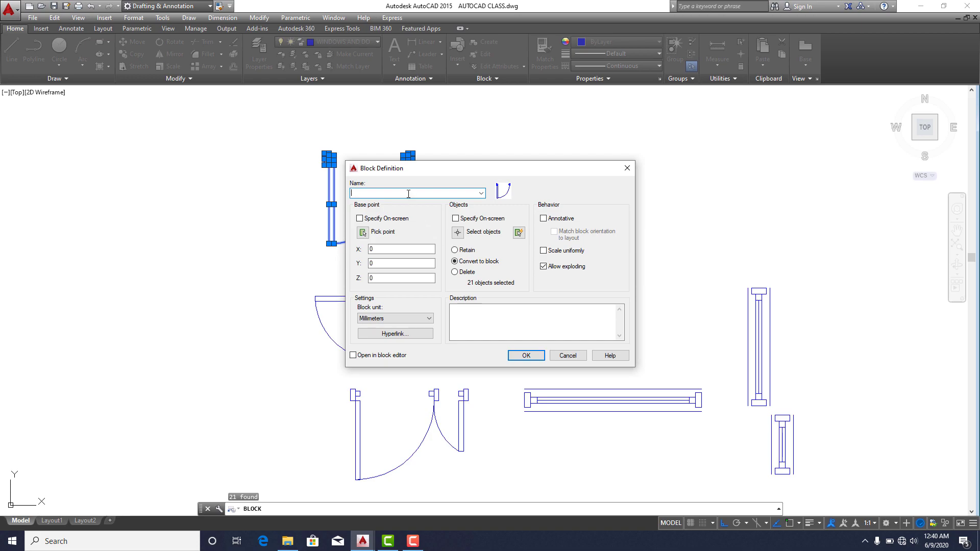
pyautogui.press('Return')
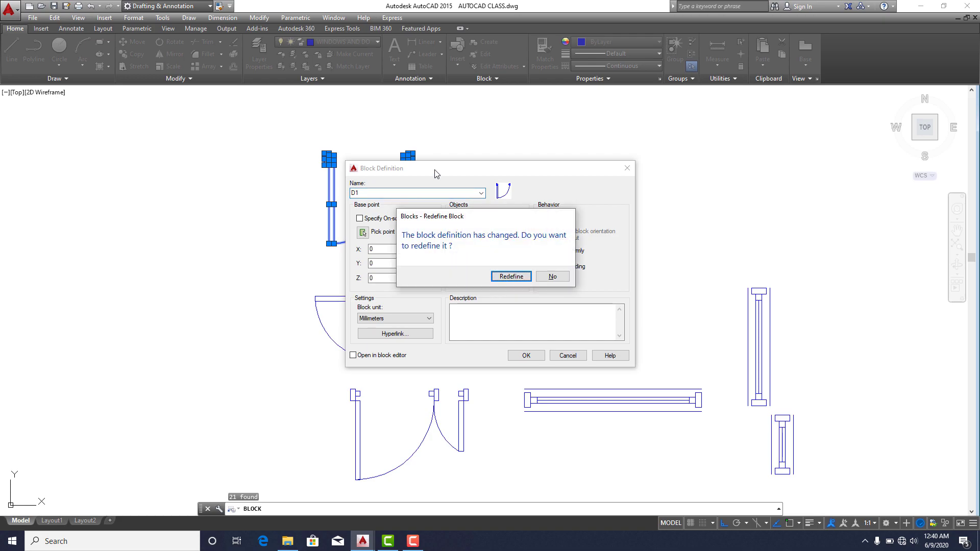
pyautogui.click(550, 277)
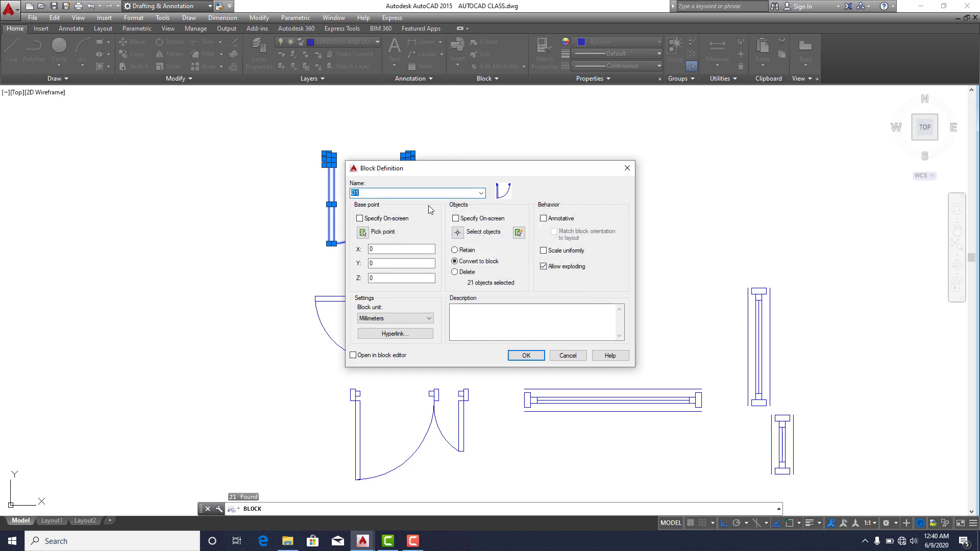
pyautogui.click(529, 356)
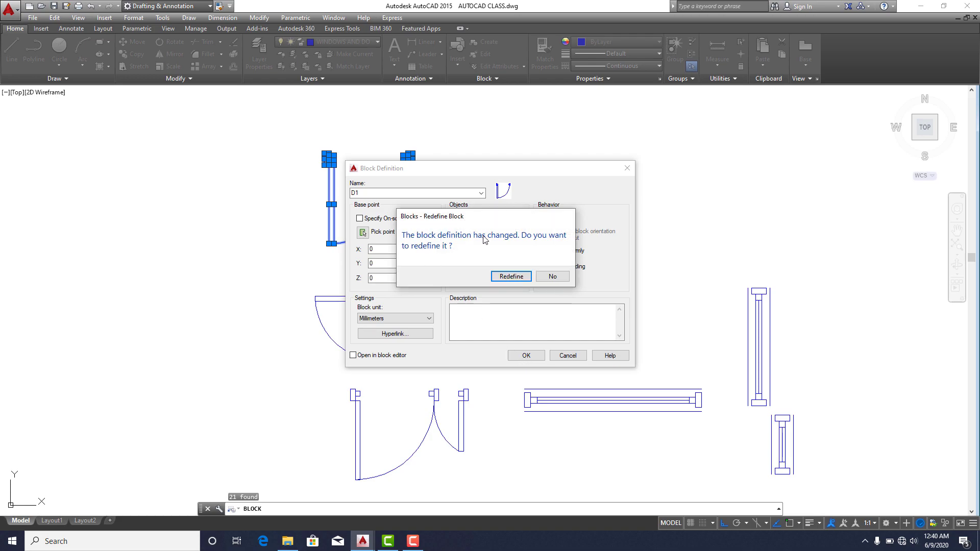
pyautogui.click(511, 276)
pyautogui.scroll(2, 415, 175)
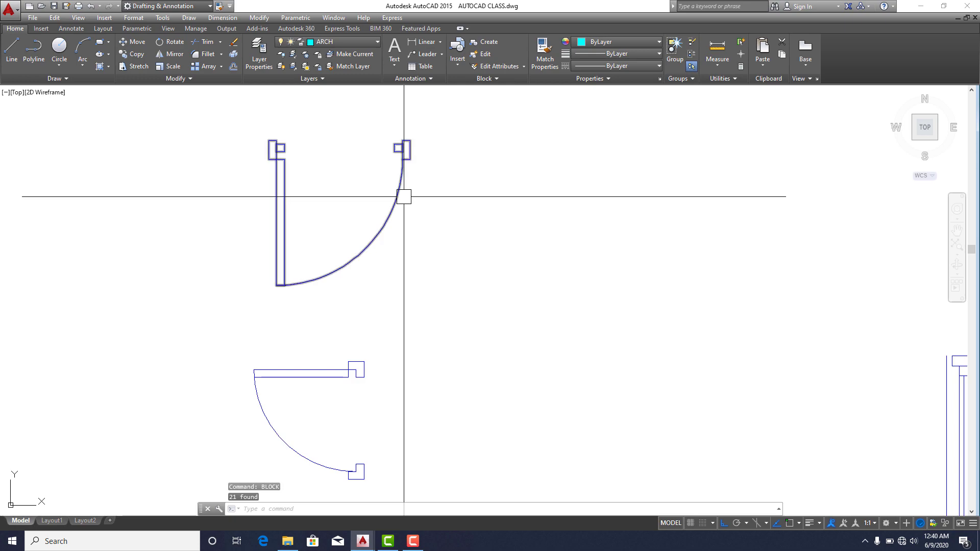
pyautogui.press('Escape')
pyautogui.press('Escape')
# Turn the geometry of the single door below the uppermost one into a block named D2
pyautogui.scroll(-5, 437, 205)
pyautogui.scroll(5, 391, 167)
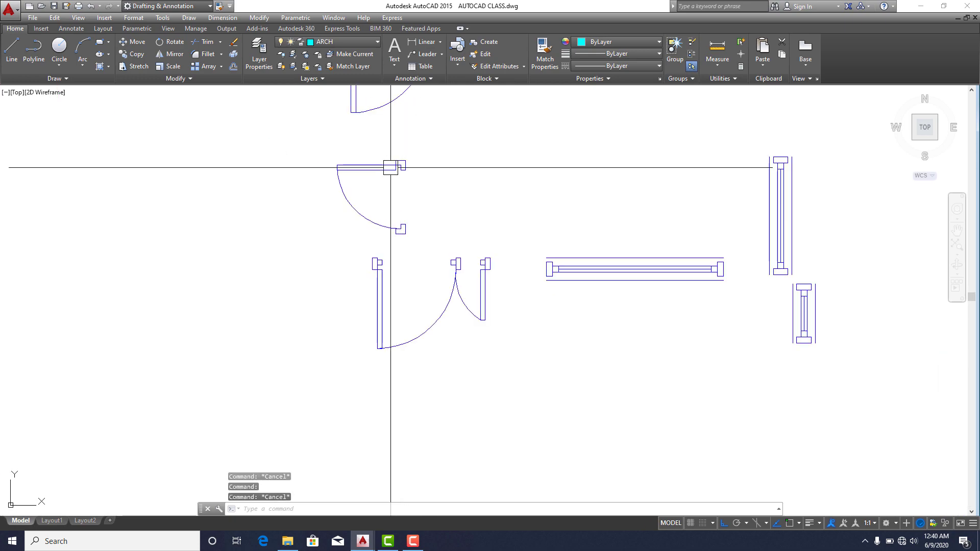
pyautogui.click(417, 142)
pyautogui.click(313, 239)
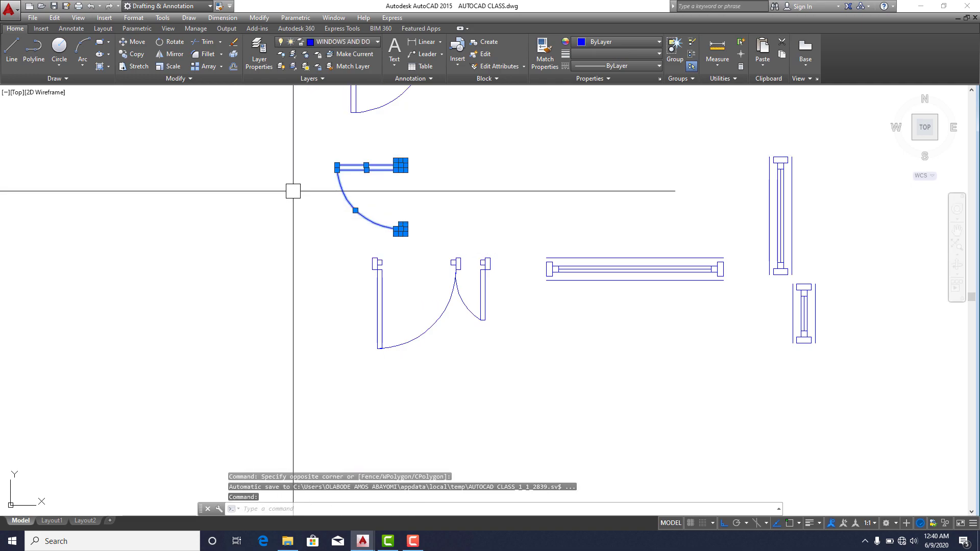
pyautogui.press('Return')
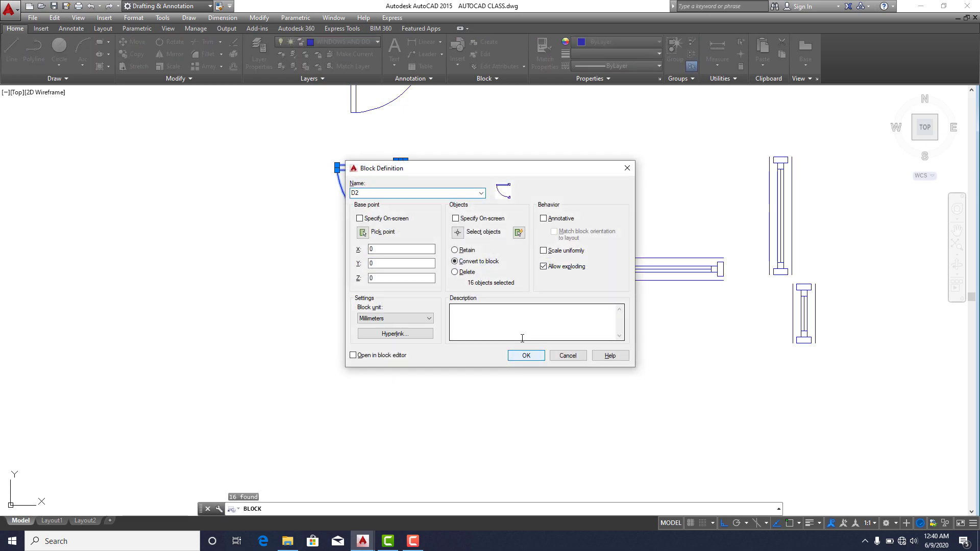
pyautogui.click(527, 359)
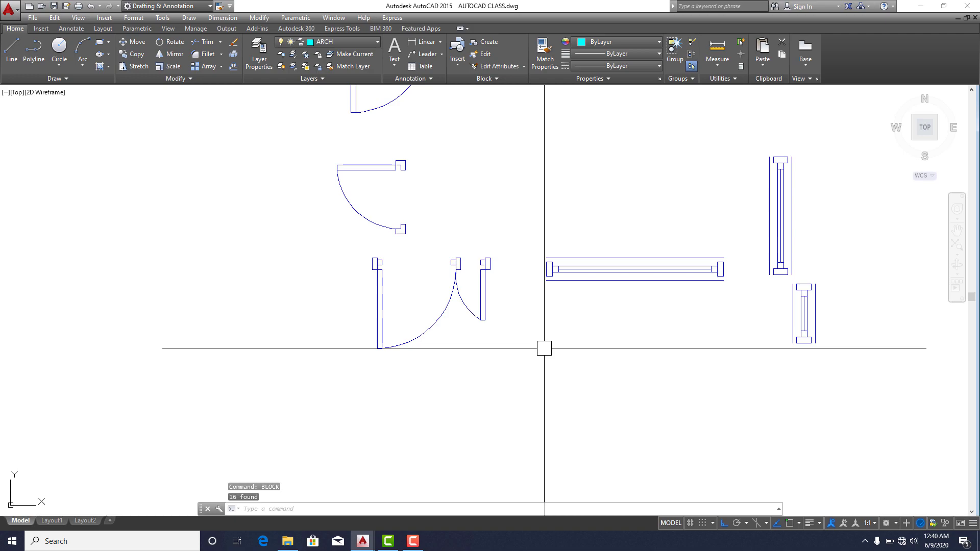
# Turn the unequal double door's geometry into a block named D3, redefining the existing definition
pyautogui.click(513, 245)
pyautogui.click(318, 374)
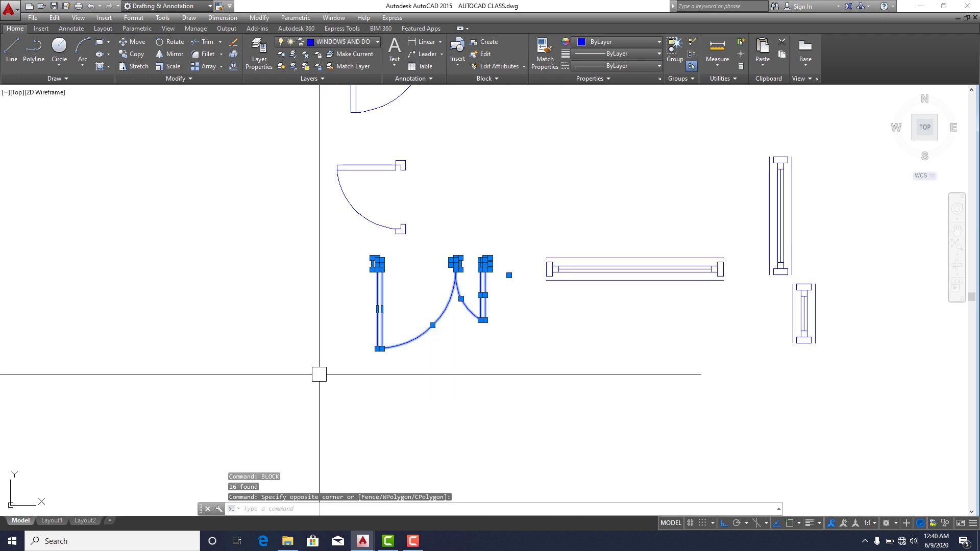
pyautogui.press('Return')
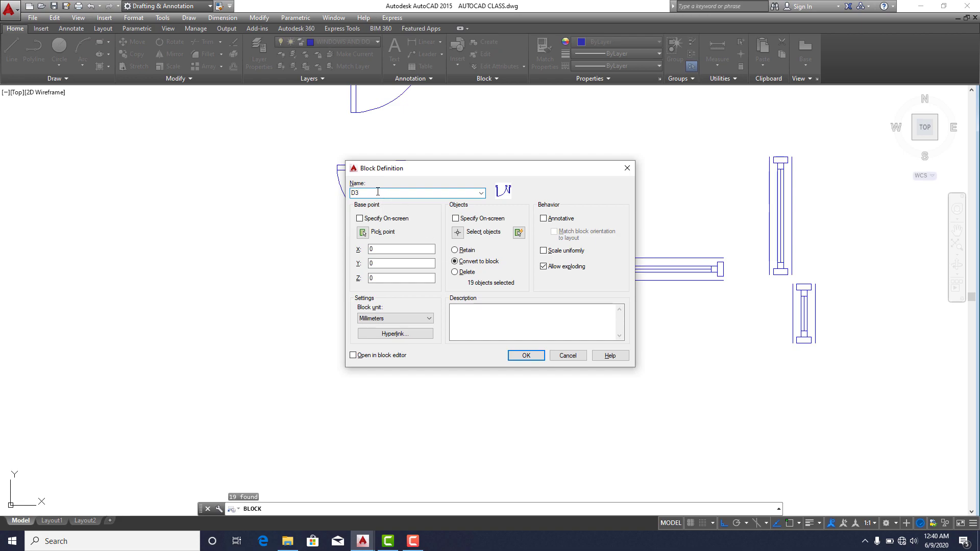
pyautogui.press('Return')
pyautogui.click(511, 276)
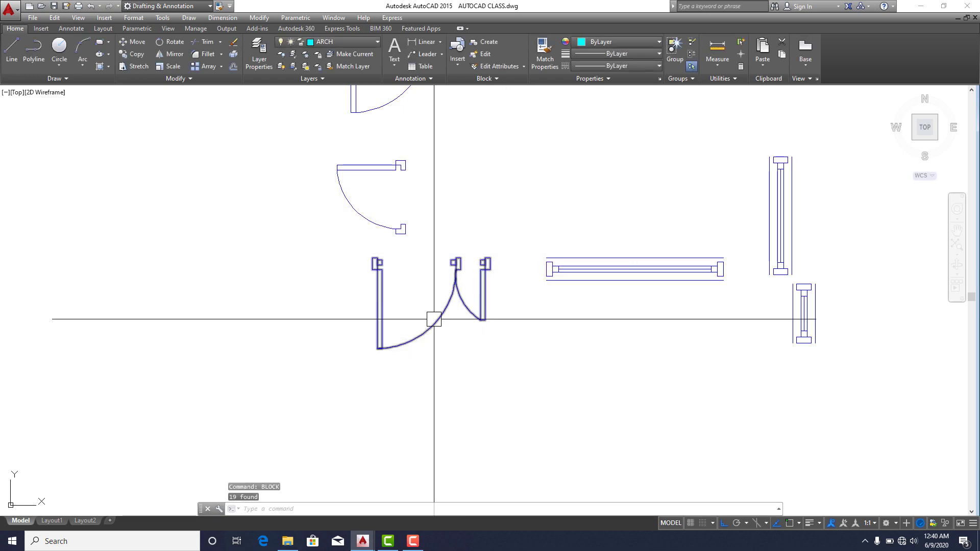
# Turn the horizontal window's geometry into a block named WI
pyautogui.moveTo(722, 269); pyautogui.dragTo(715, 274, button='middle')
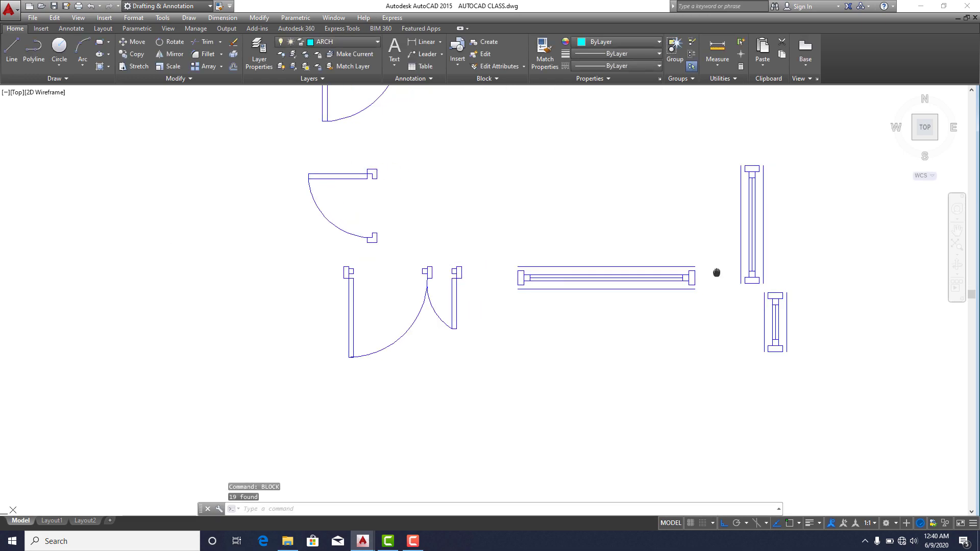
pyautogui.click(715, 228)
pyautogui.click(508, 321)
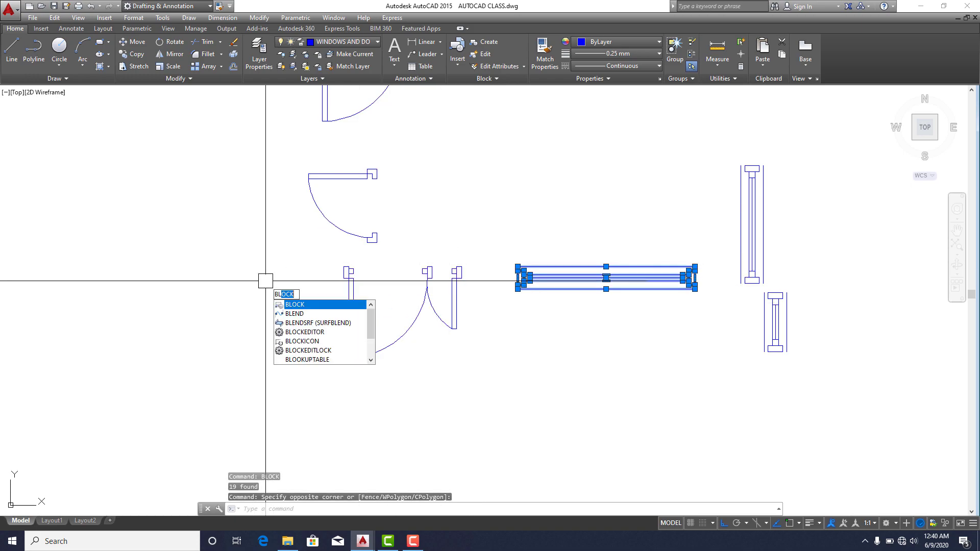
pyautogui.press('Return')
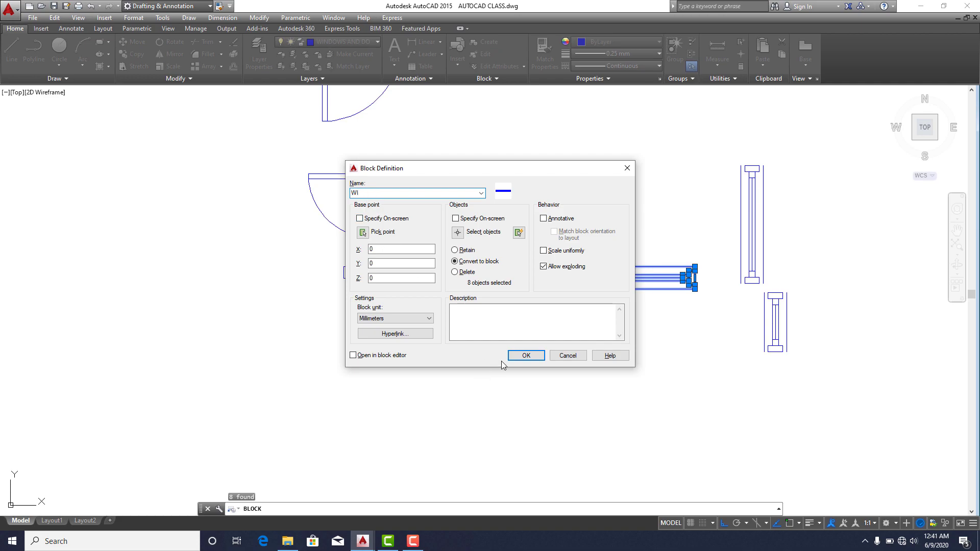
pyautogui.click(525, 355)
# Turn the tall vertical window's geometry into a block named W2
pyautogui.click(783, 122)
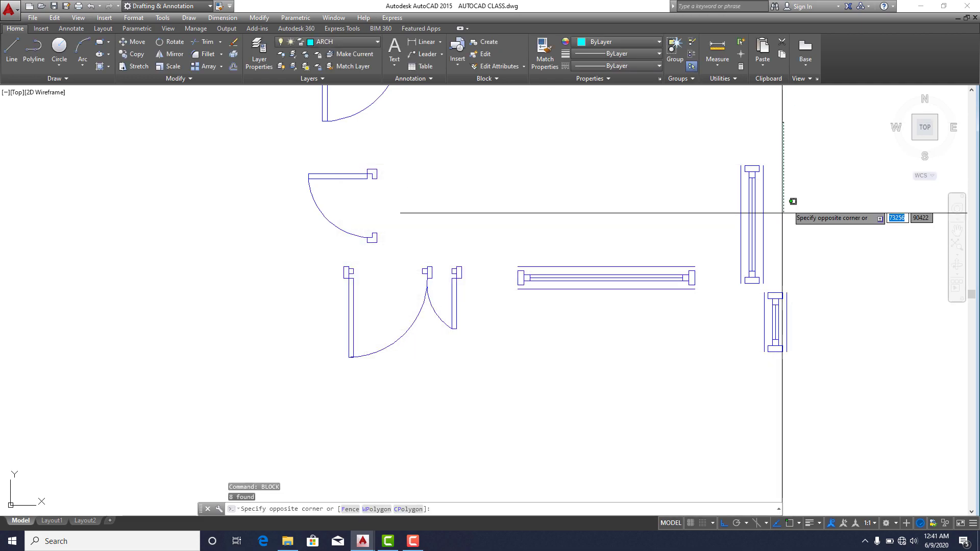
pyautogui.click(740, 278)
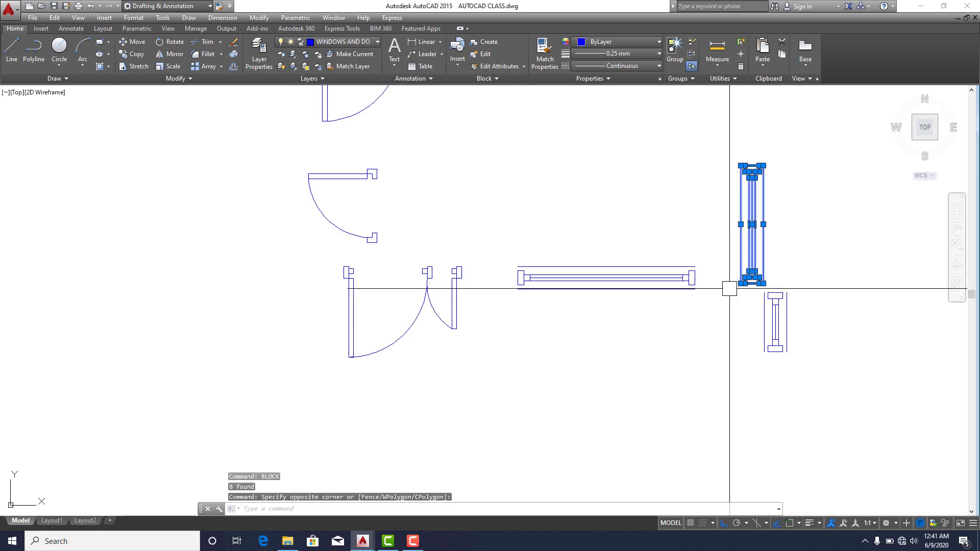
pyautogui.write('BLOCK')
pyautogui.press('Return')
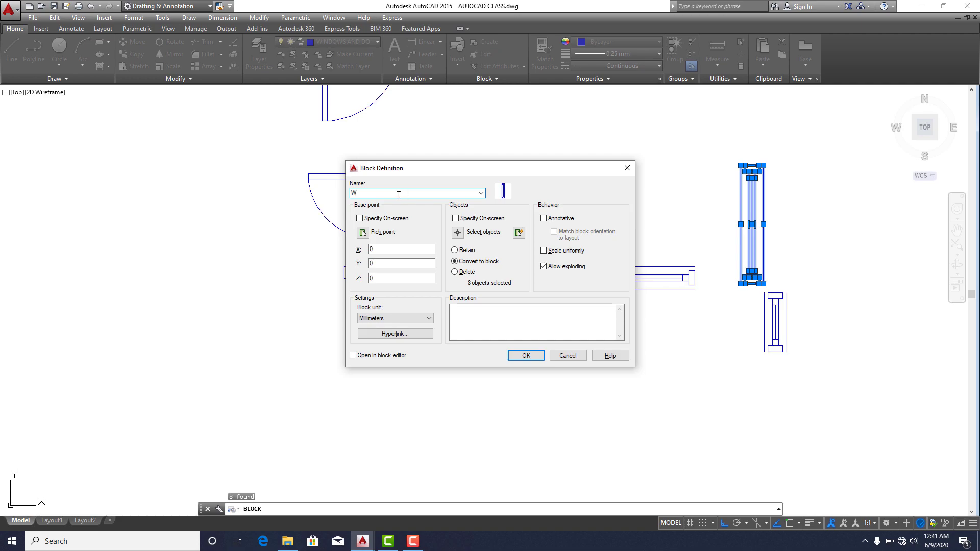
pyautogui.click(526, 355)
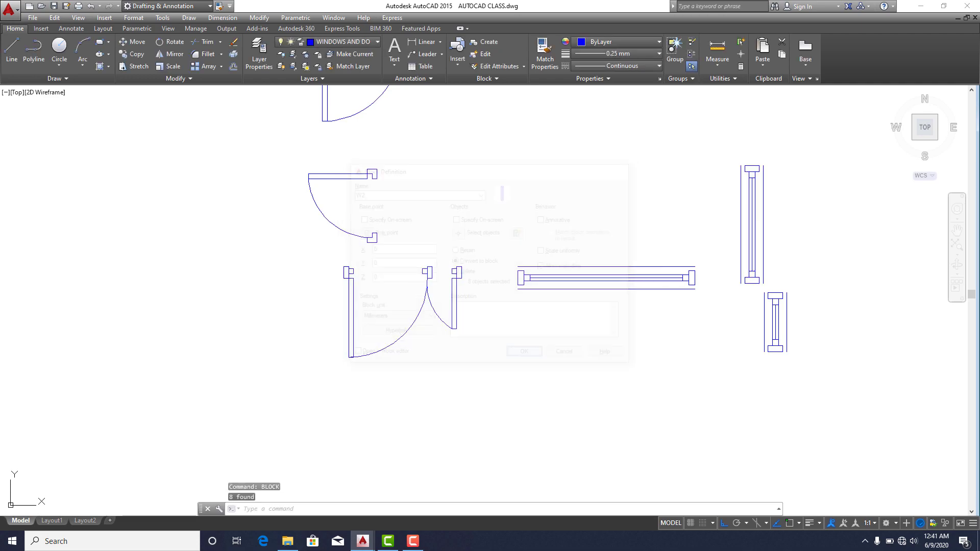
# Select the complete geometry of the small vertical window and turn it into a block named W3
pyautogui.scroll(2, 797, 324)
pyautogui.click(819, 254)
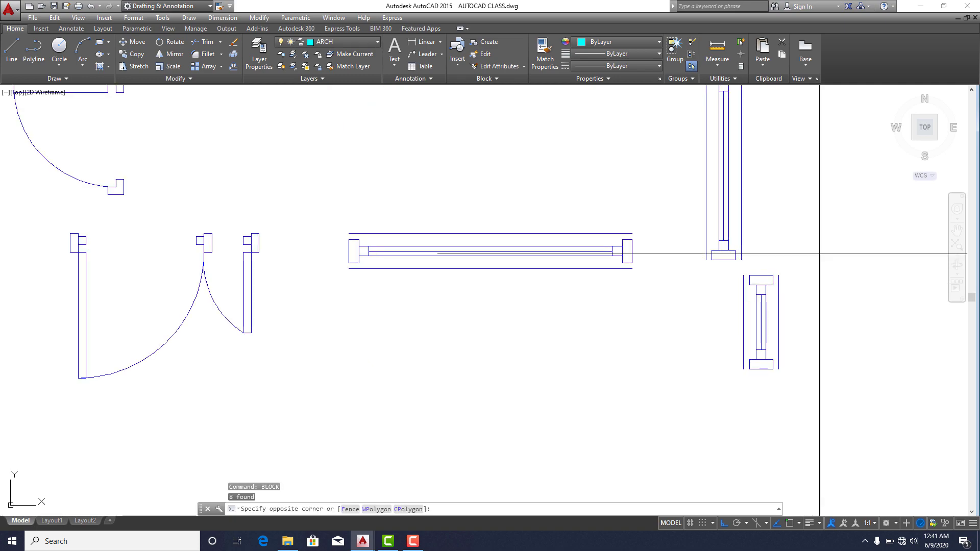
pyautogui.click(777, 334)
pyautogui.click(727, 273)
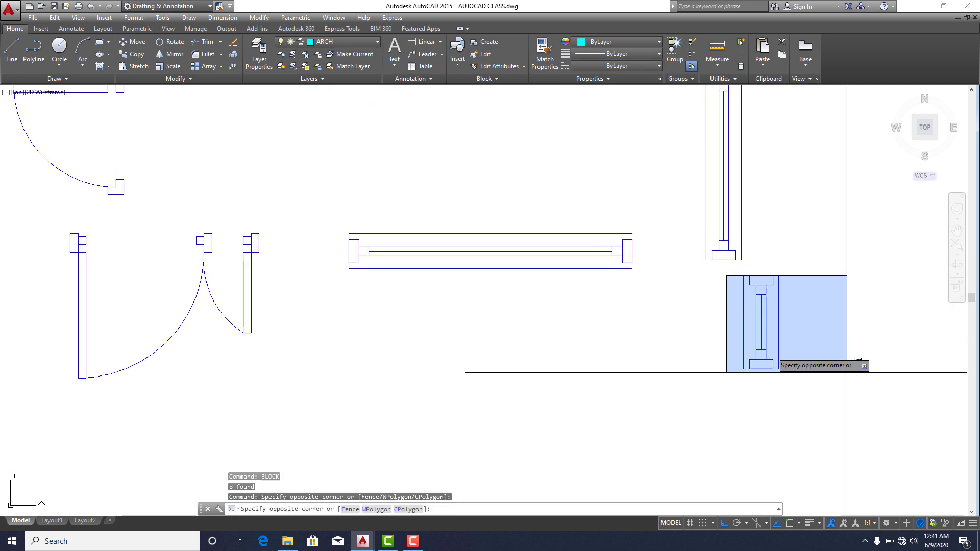
pyautogui.click(849, 378)
pyautogui.scroll(5, 735, 271)
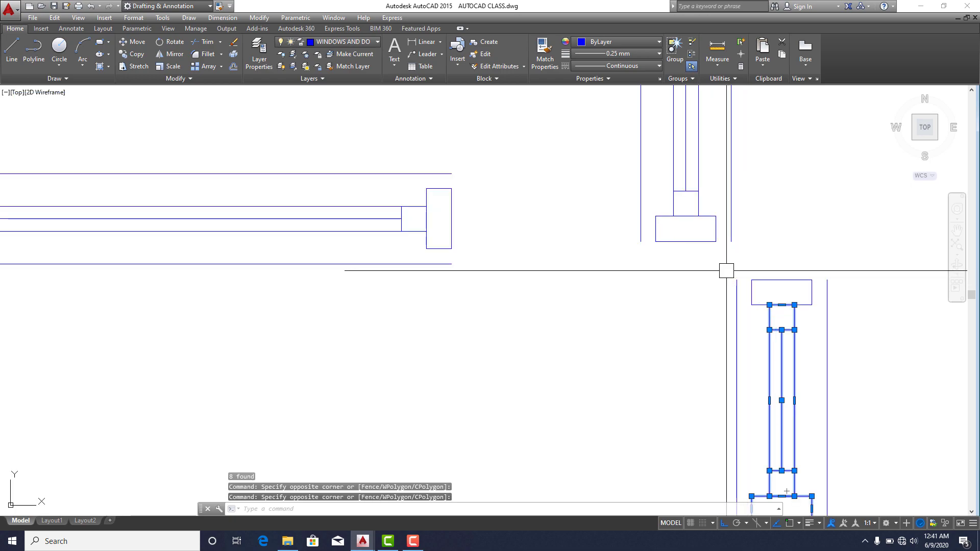
pyautogui.click(725, 271)
pyautogui.moveTo(851, 436); pyautogui.dragTo(840, 362, button='middle')
pyautogui.click(837, 477)
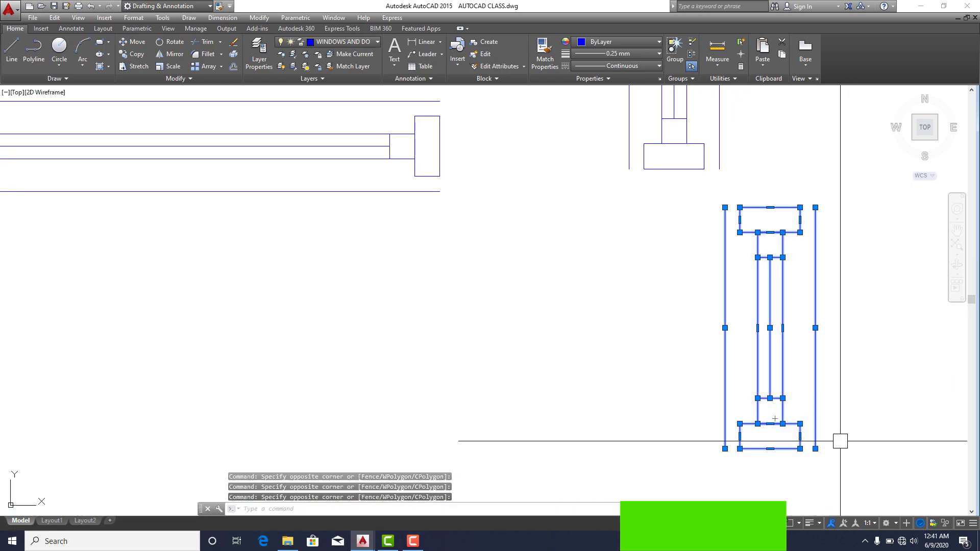
pyautogui.write('b')
pyautogui.press('Return')
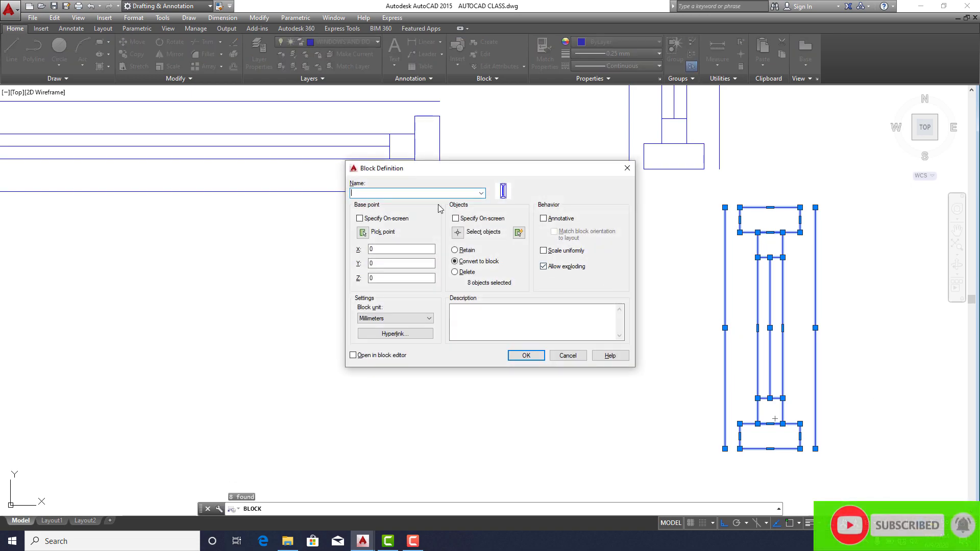
pyautogui.write('W3')
pyautogui.click(521, 356)
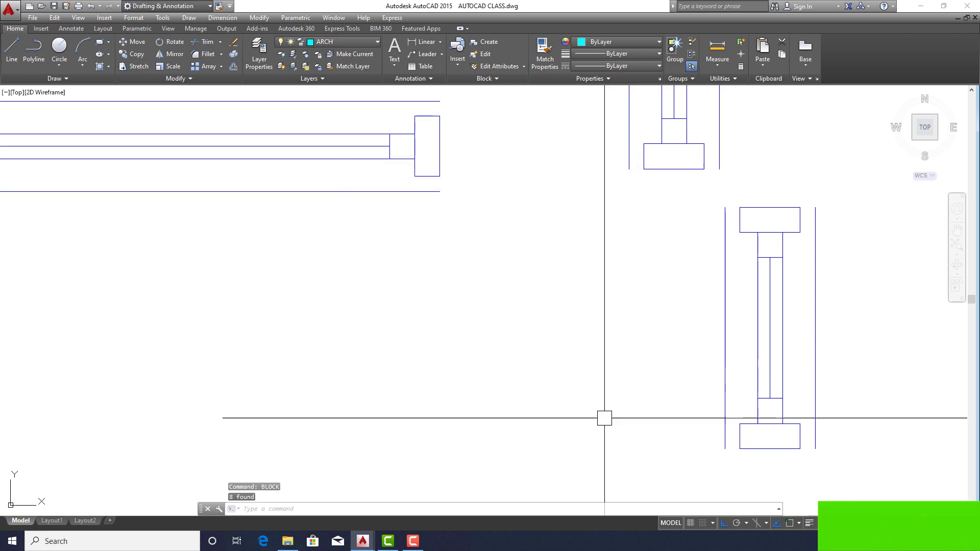
# Check that the horizontal window selects as a single block
pyautogui.scroll(-4, 780, 270)
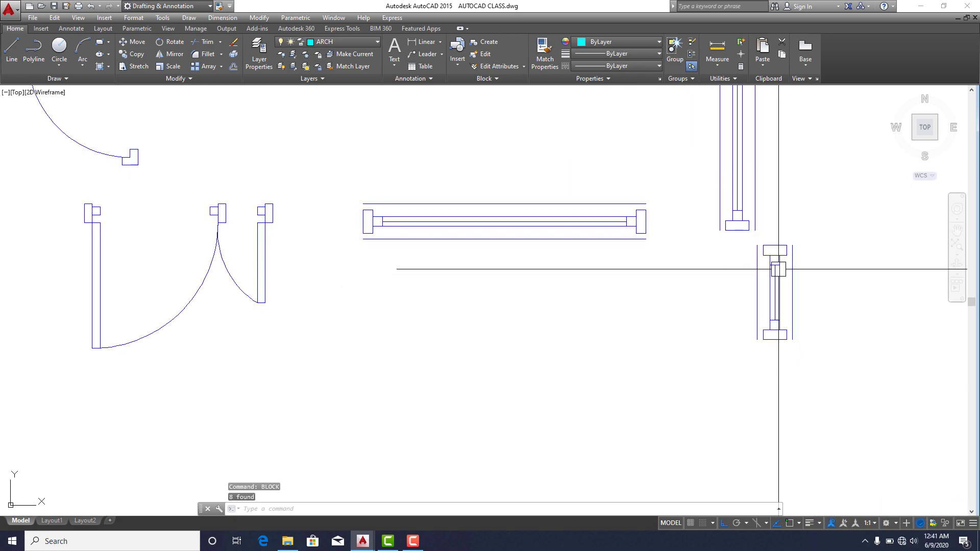
pyautogui.click(547, 217)
pyautogui.press('Escape')
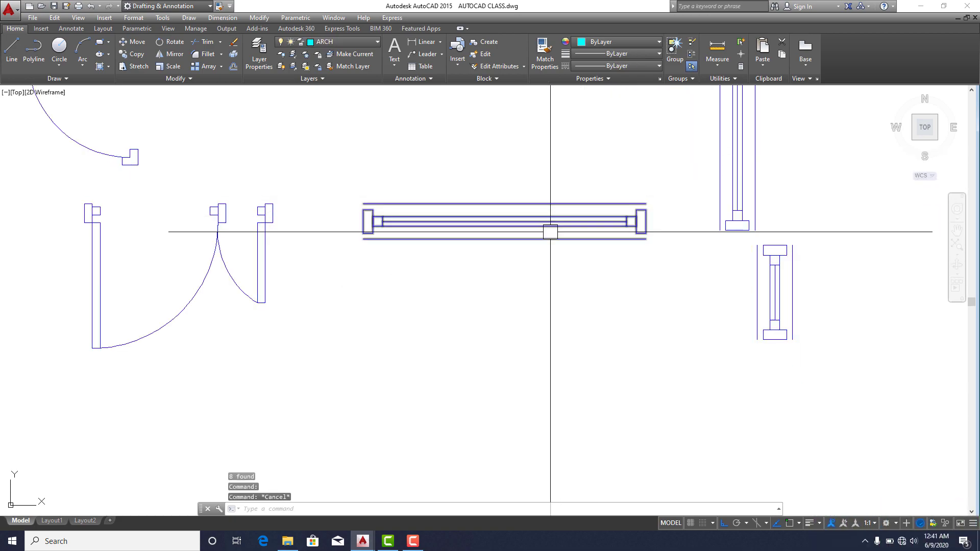
# Review the layer list and purge all unused items from the drawing, including nested items
pyautogui.scroll(-3, 470, 278)
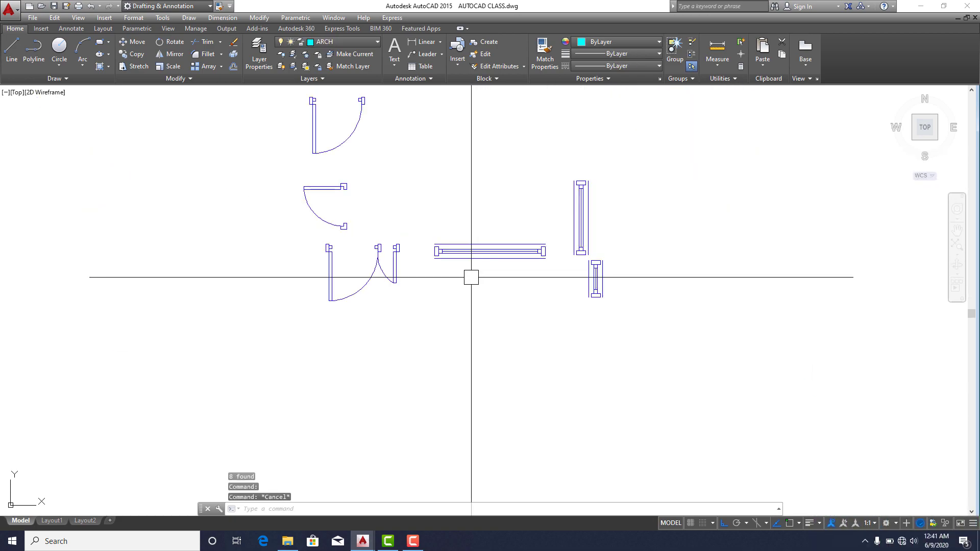
pyautogui.click(362, 44)
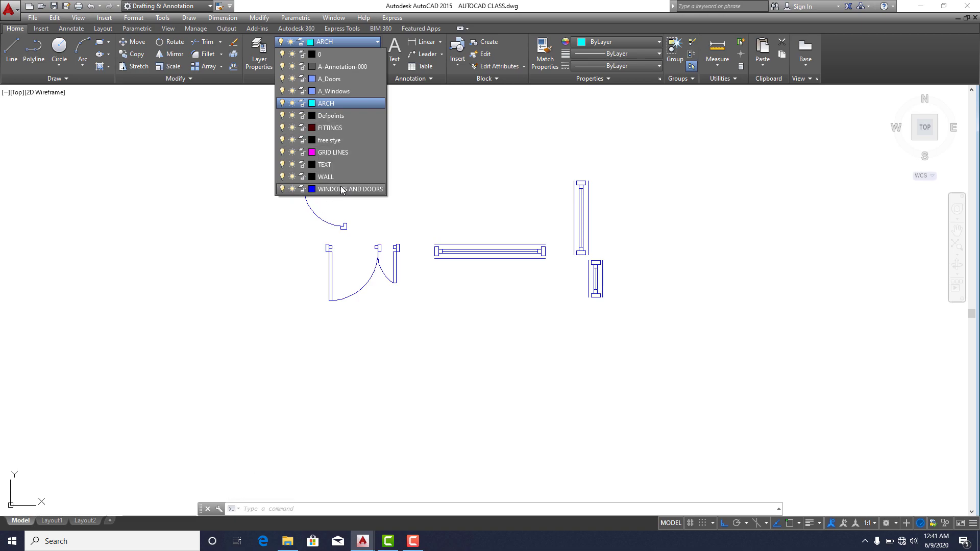
pyautogui.click(421, 171)
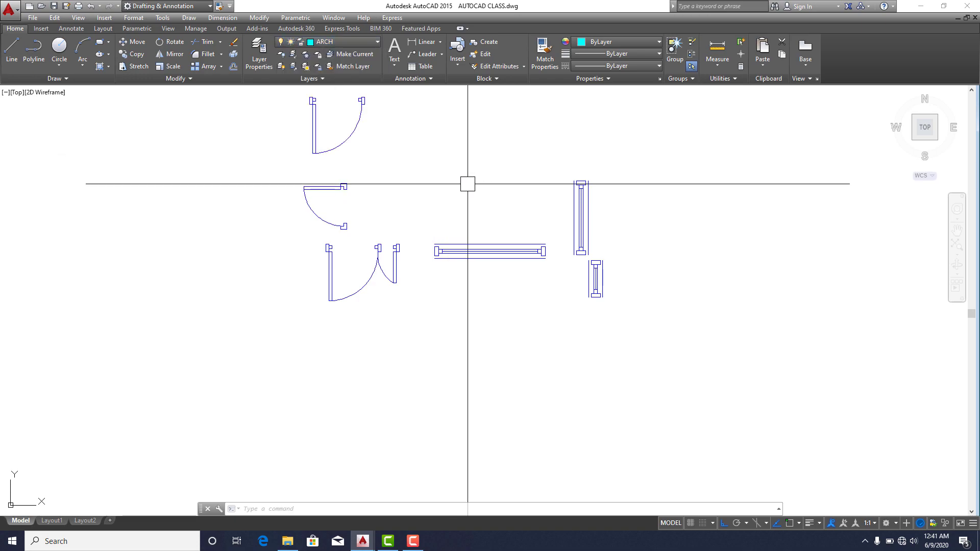
pyautogui.moveTo(525, 347); pyautogui.dragTo(508, 324, button='middle')
pyautogui.scroll(-3, 509, 310)
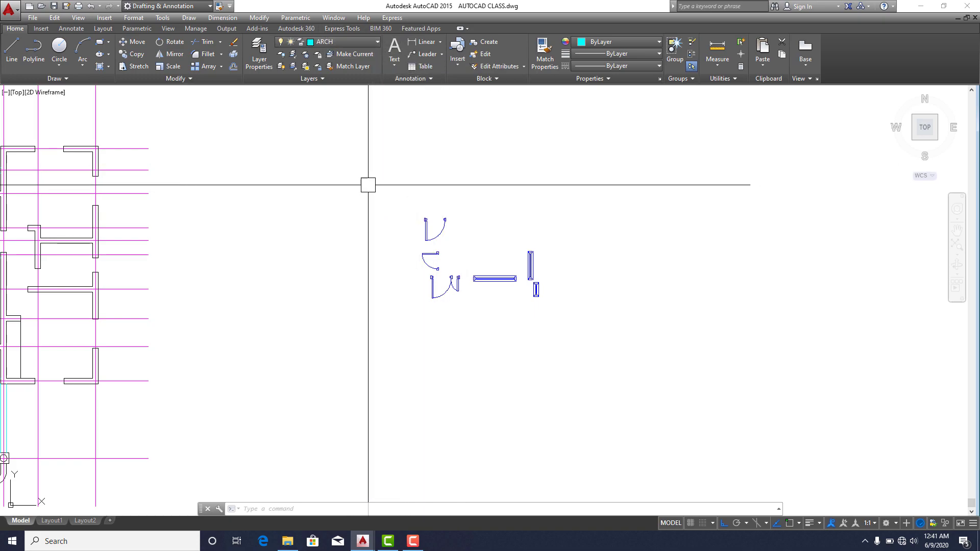
pyautogui.moveTo(433, 363)
pyautogui.mouseDown(button='middle')
pyautogui.moveTo(489, 313)
pyautogui.moveTo(469, 272)
pyautogui.mouseUp(button='middle')
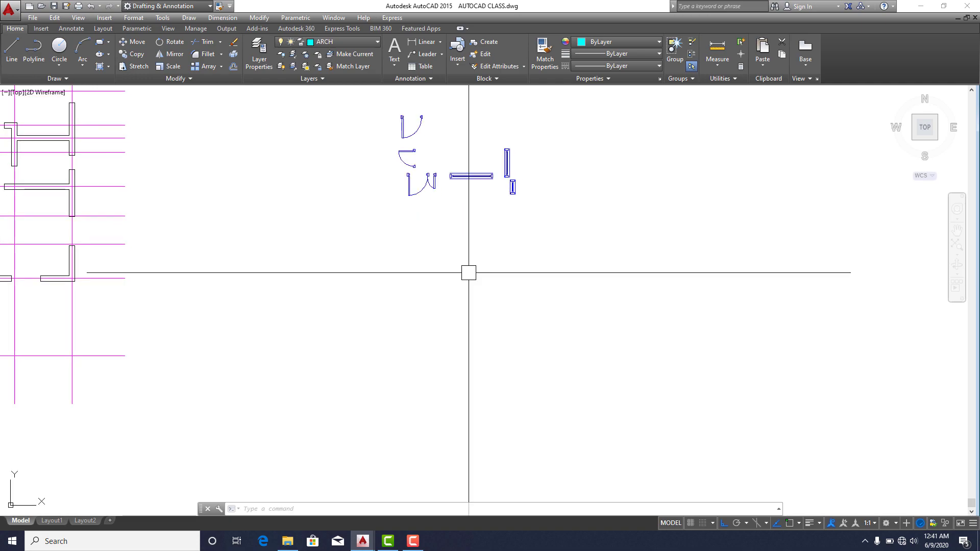
pyautogui.write('URGE')
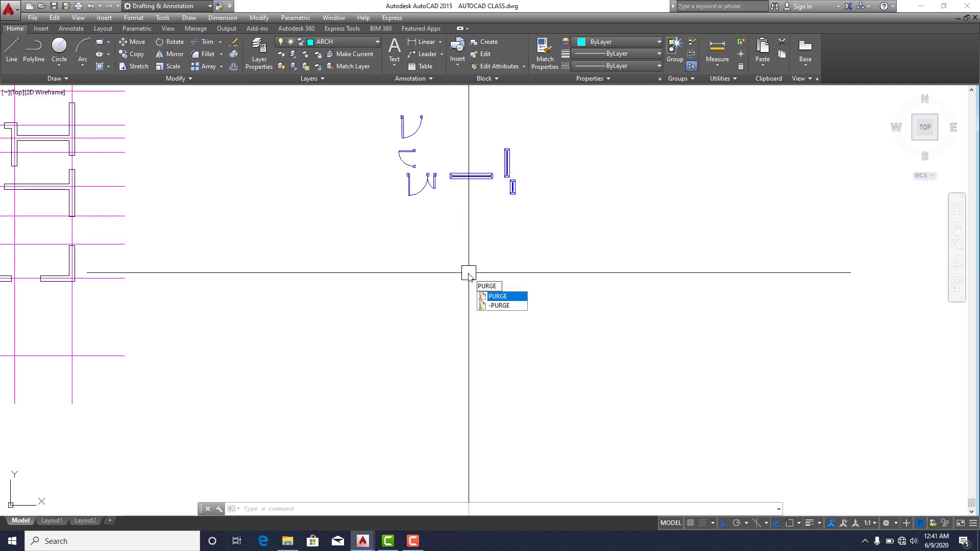
pyautogui.press('Return')
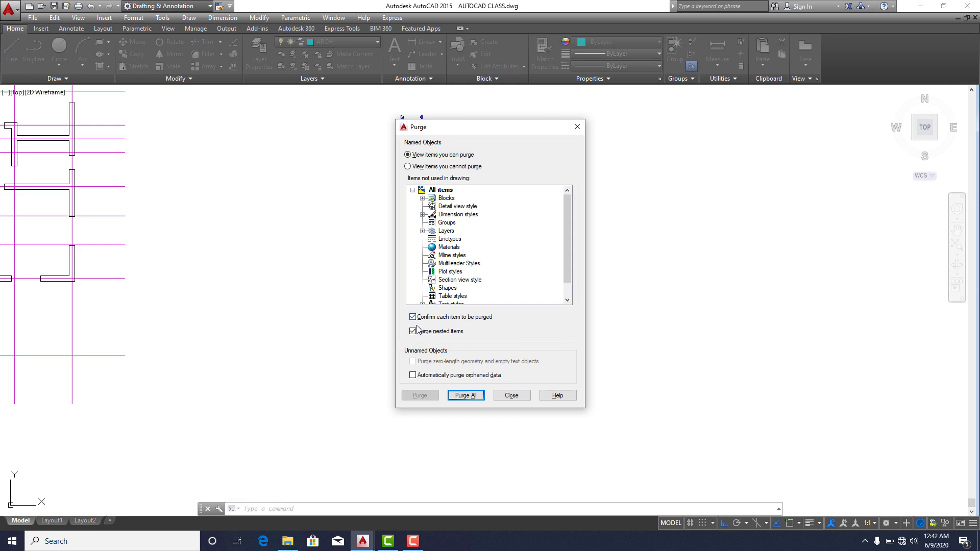
pyautogui.click(465, 396)
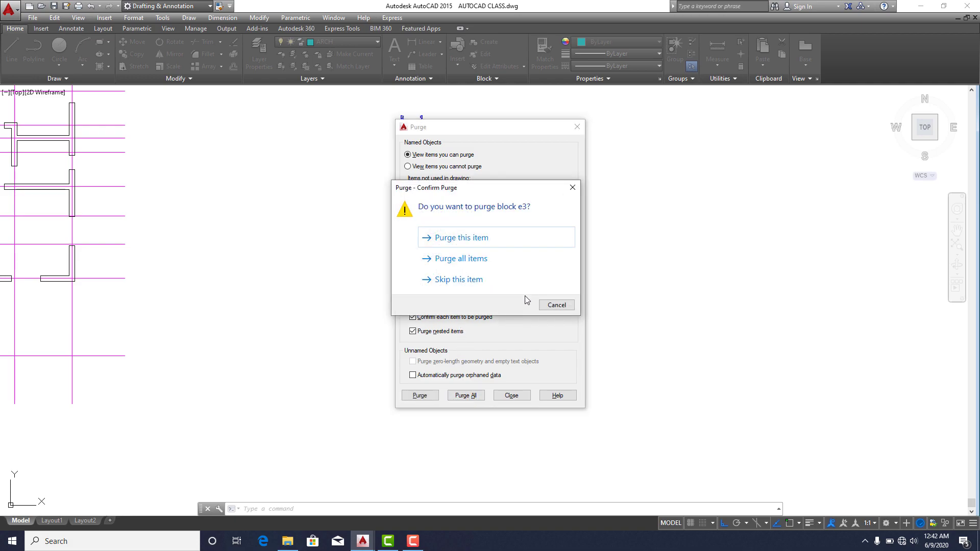
pyautogui.click(451, 259)
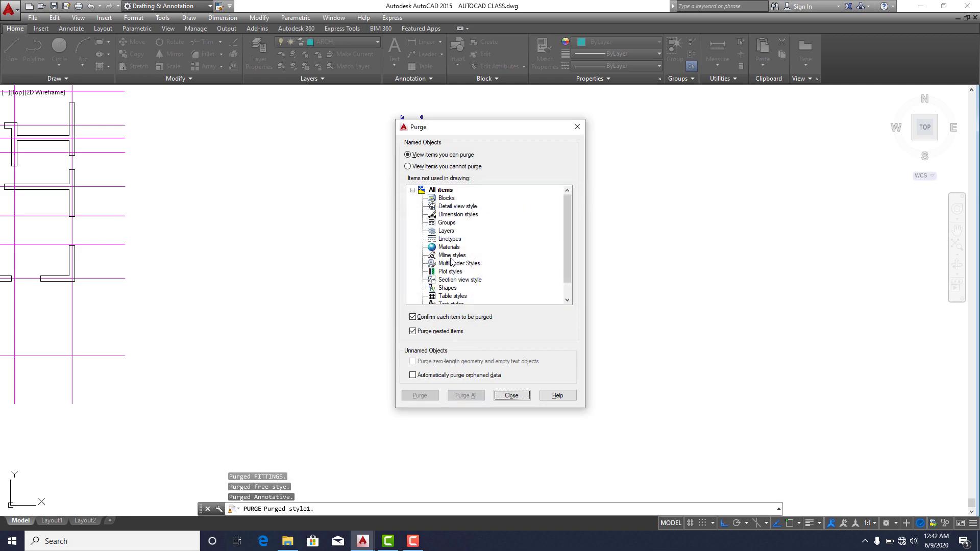
pyautogui.click(511, 396)
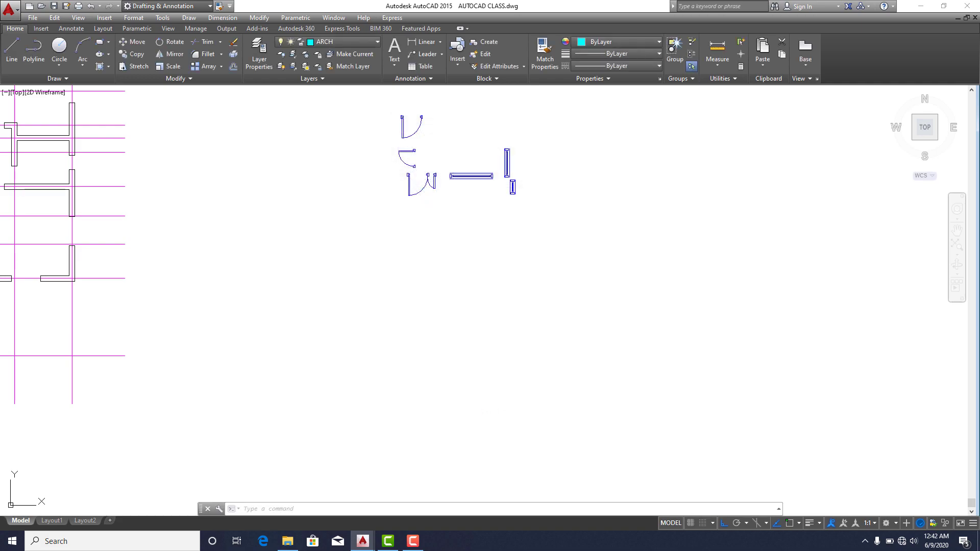
# Switch the WINDOWS AND DOORS layer and the WALL layer off and back on to check which objects they hold
pyautogui.click(361, 43)
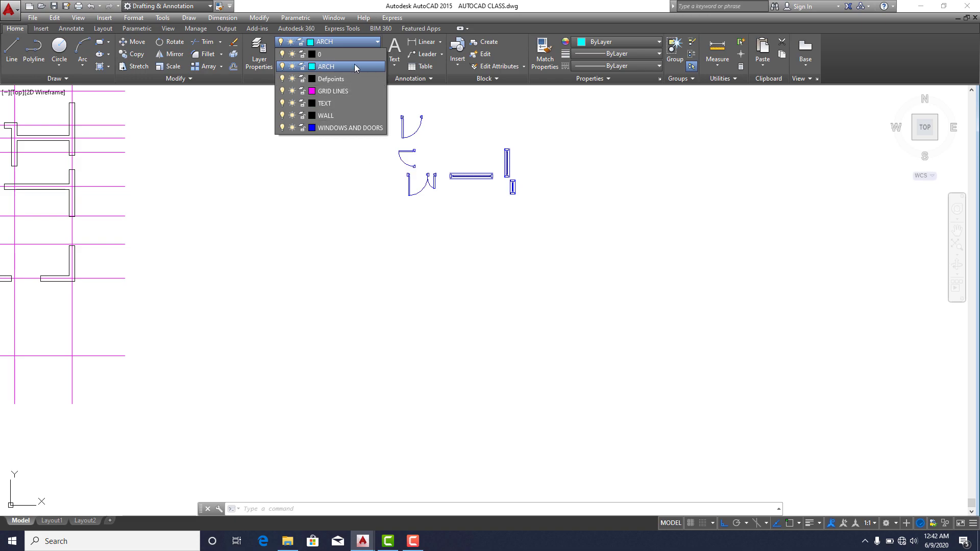
pyautogui.click(455, 143)
pyautogui.moveTo(344, 172)
pyautogui.mouseDown(button='middle')
pyautogui.moveTo(465, 247)
pyautogui.moveTo(439, 261)
pyautogui.mouseUp(button='middle')
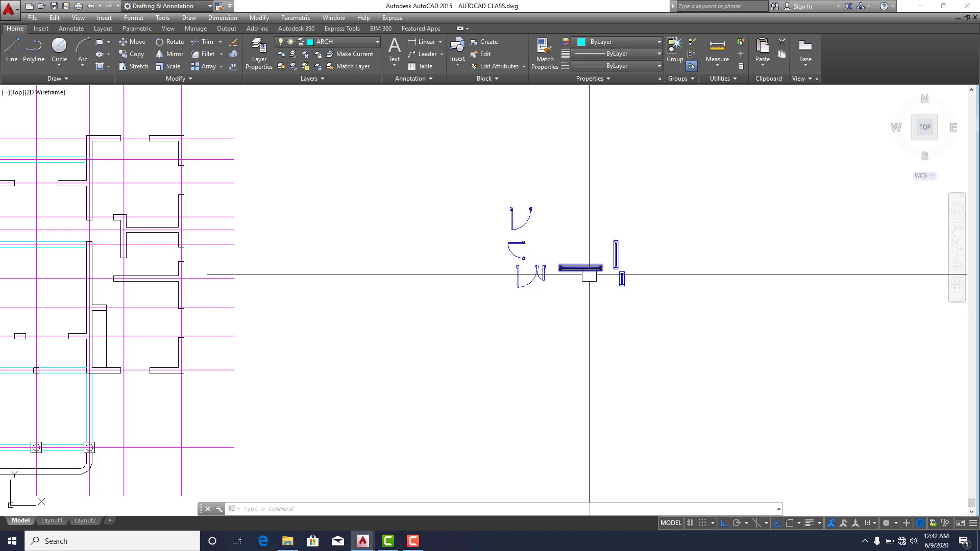
pyautogui.click(374, 41)
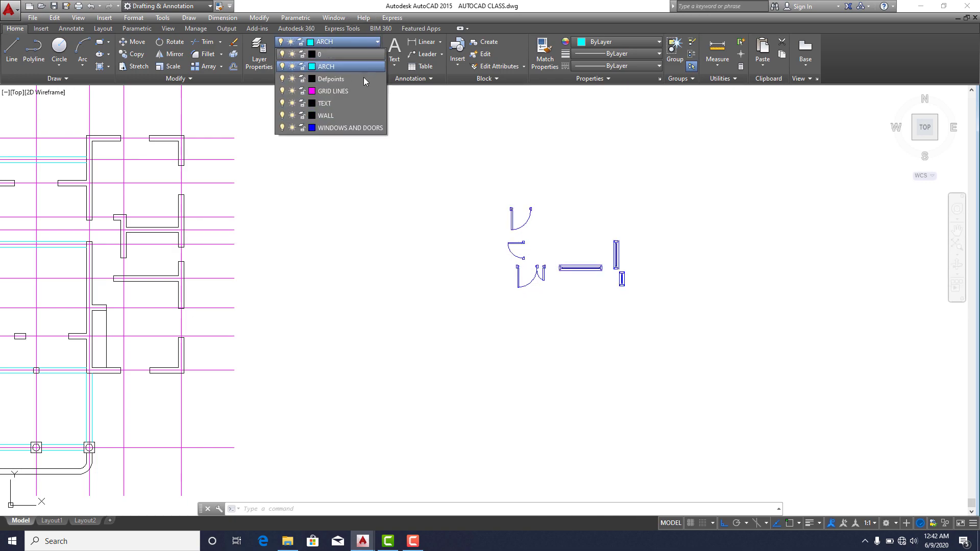
pyautogui.click(282, 128)
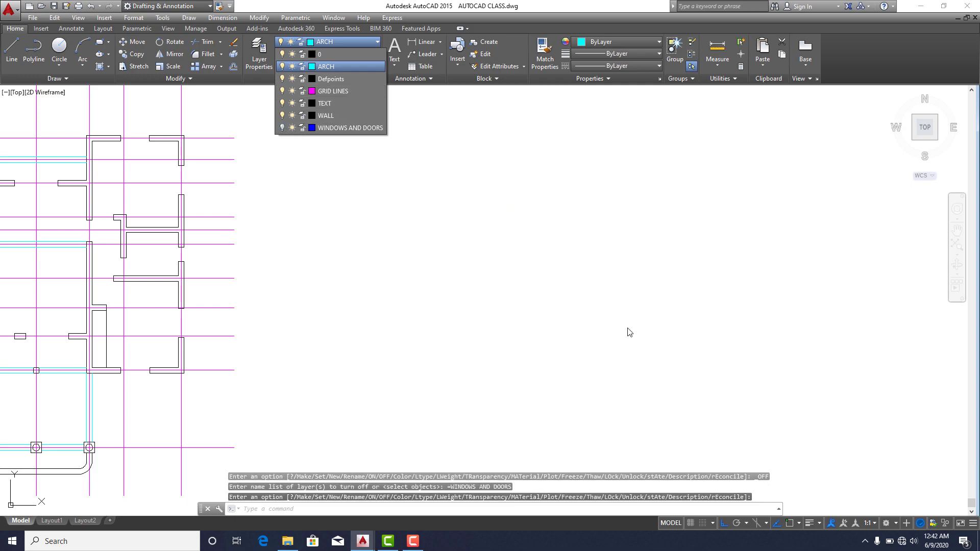
pyautogui.click(282, 128)
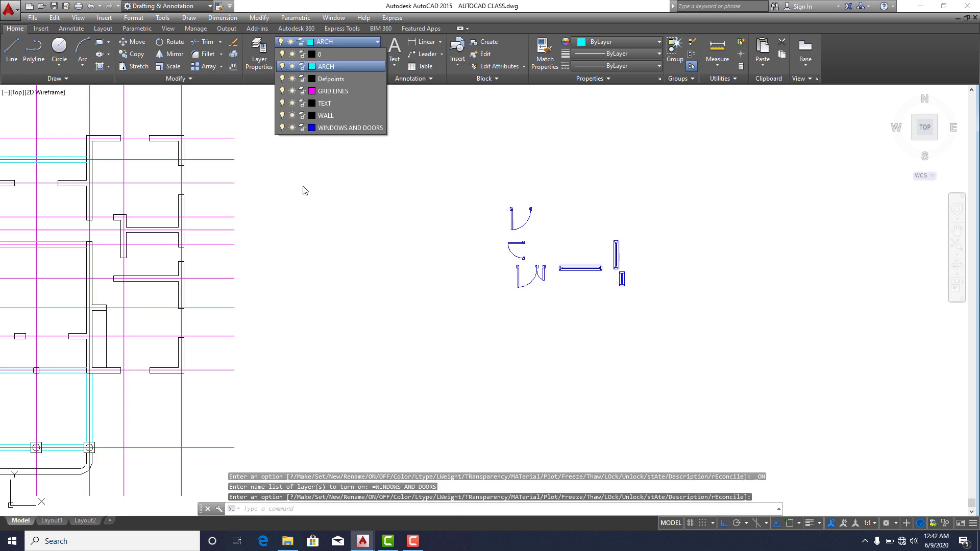
pyautogui.click(283, 116)
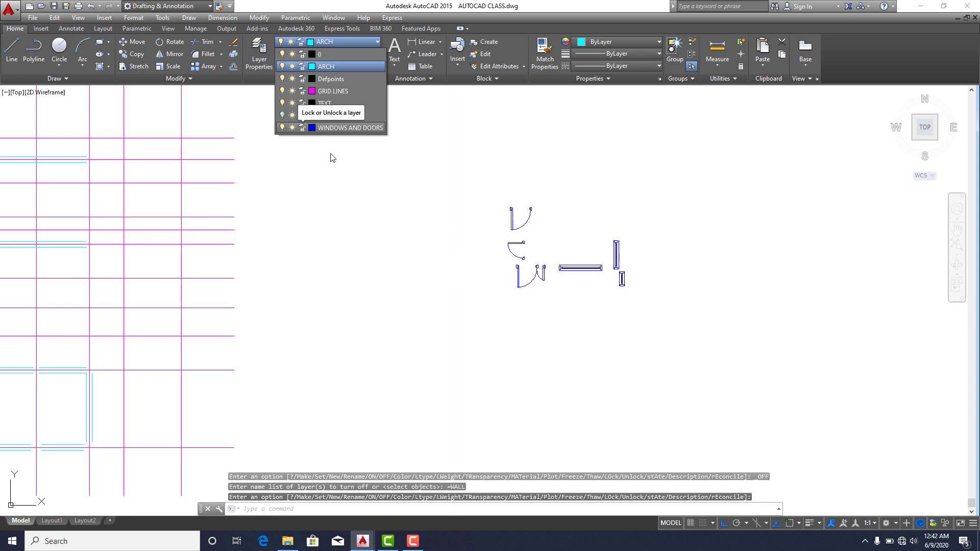
pyautogui.click(283, 116)
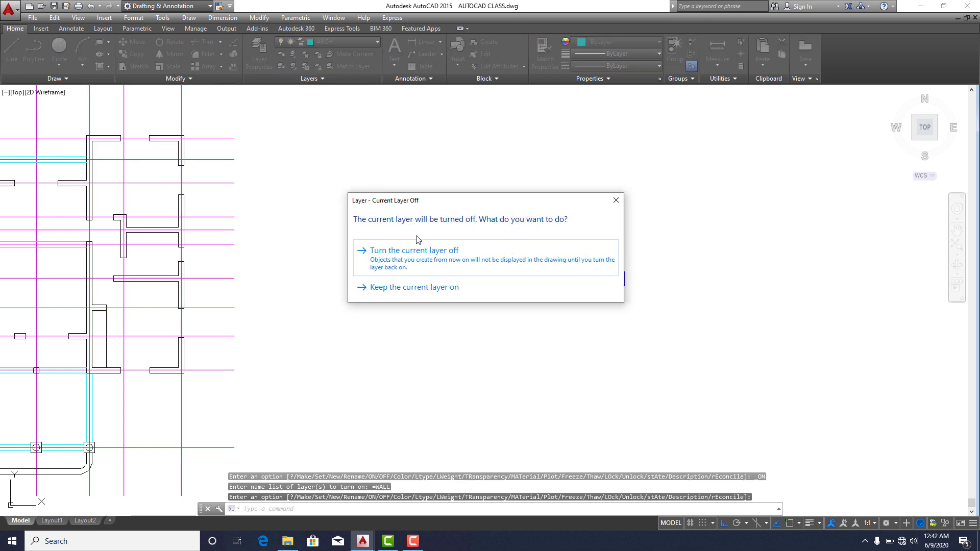
pyautogui.press('Escape')
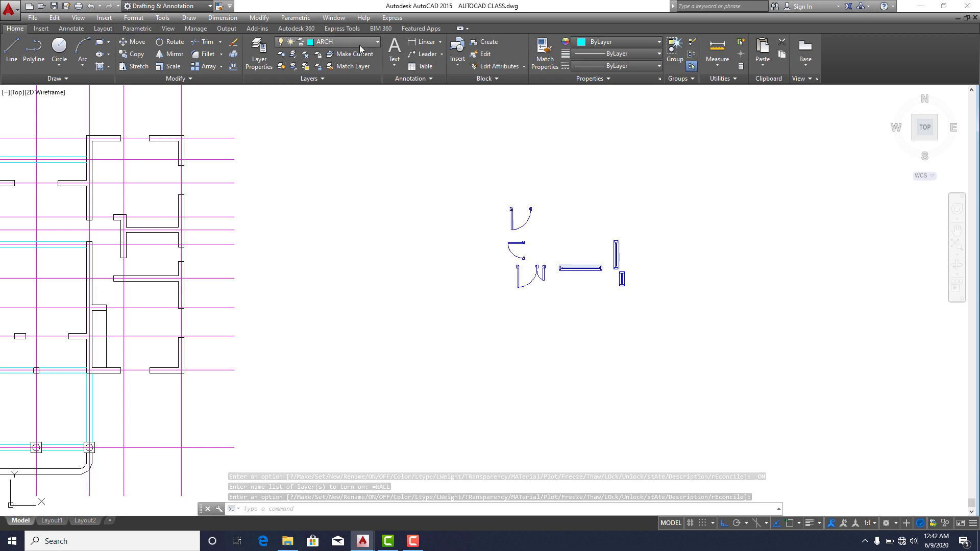
# Make GRID LINES the current layer, and switch the ARCH layer off and back on to check its objects
pyautogui.click(358, 42)
pyautogui.click(329, 92)
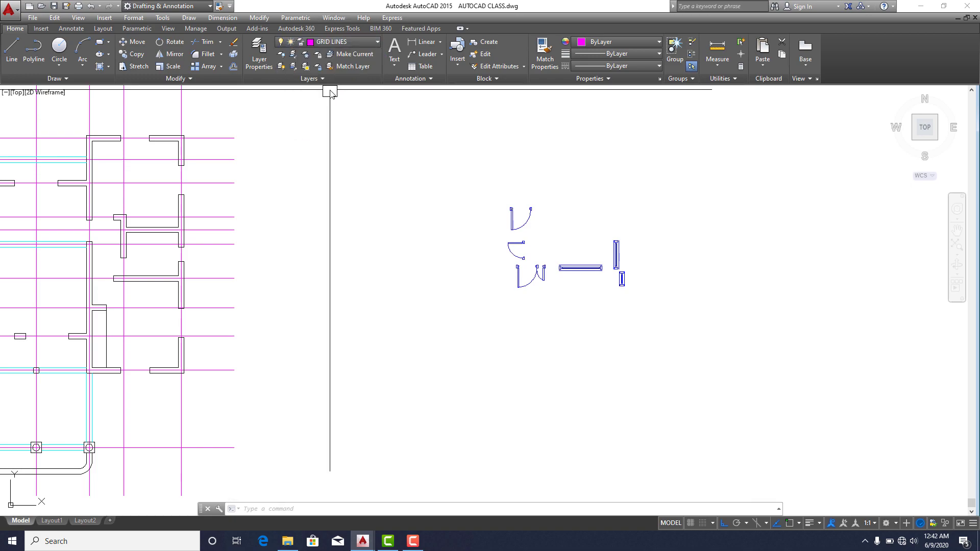
pyautogui.click(339, 41)
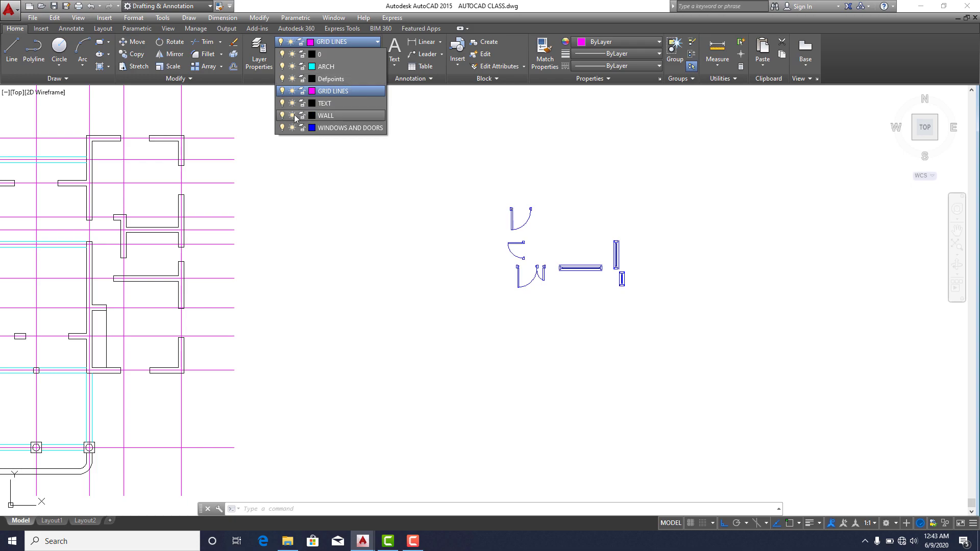
pyautogui.click(283, 67)
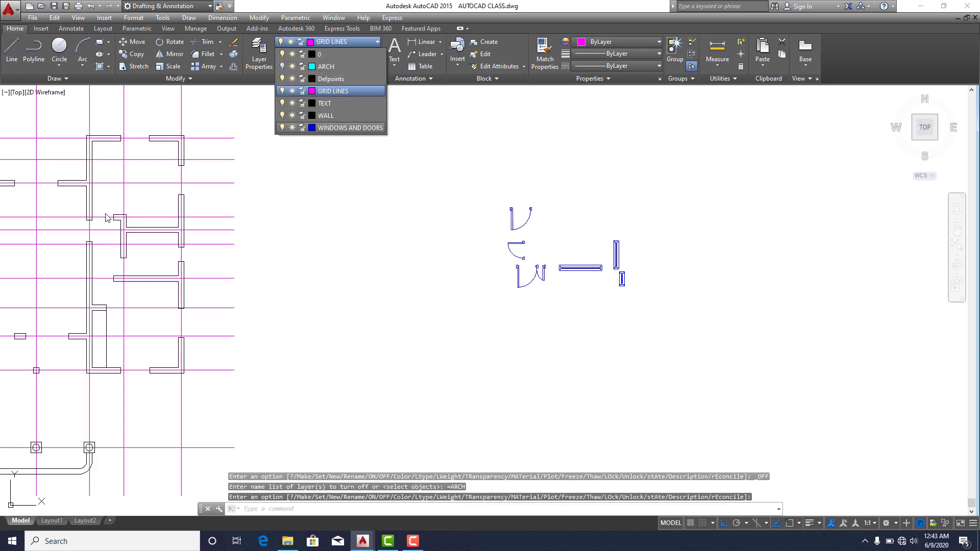
pyautogui.click(281, 67)
pyautogui.scroll(-3, 531, 263)
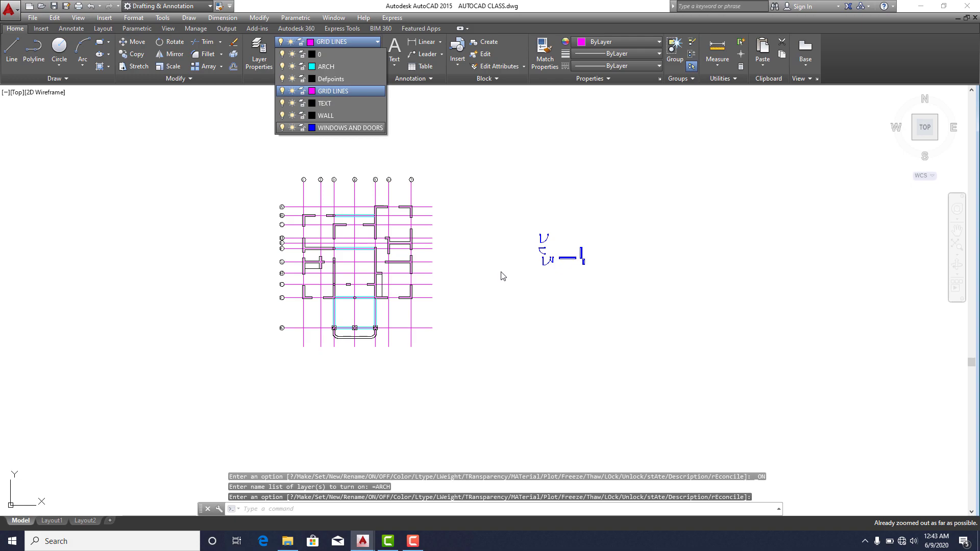
pyautogui.click(562, 234)
# Measure the overall frame width of the uppermost door symbol with a linear dimension, without placing the dimension
pyautogui.scroll(3, 546, 228)
pyautogui.scroll(-1, 536, 228)
pyautogui.scroll(2, 536, 228)
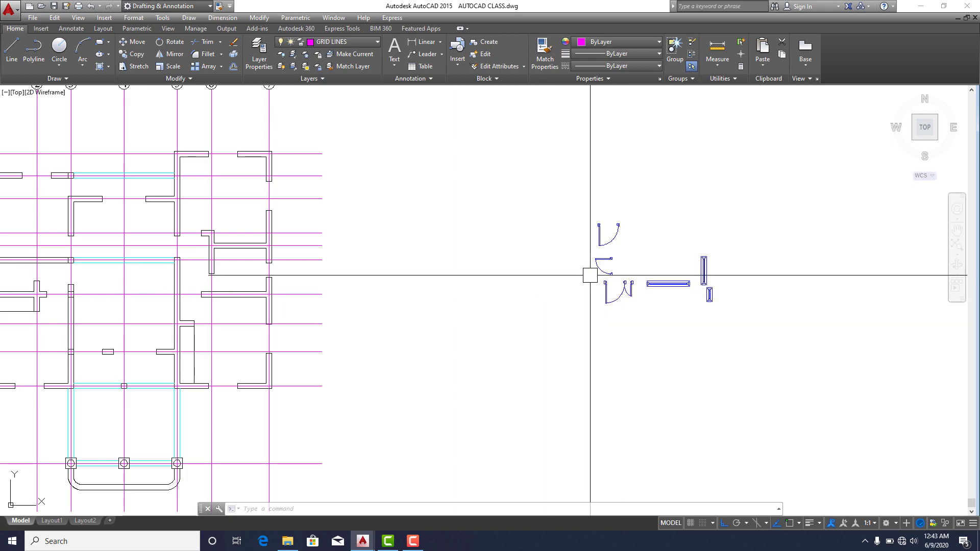
pyautogui.scroll(3, 628, 245)
pyautogui.scroll(2, 612, 222)
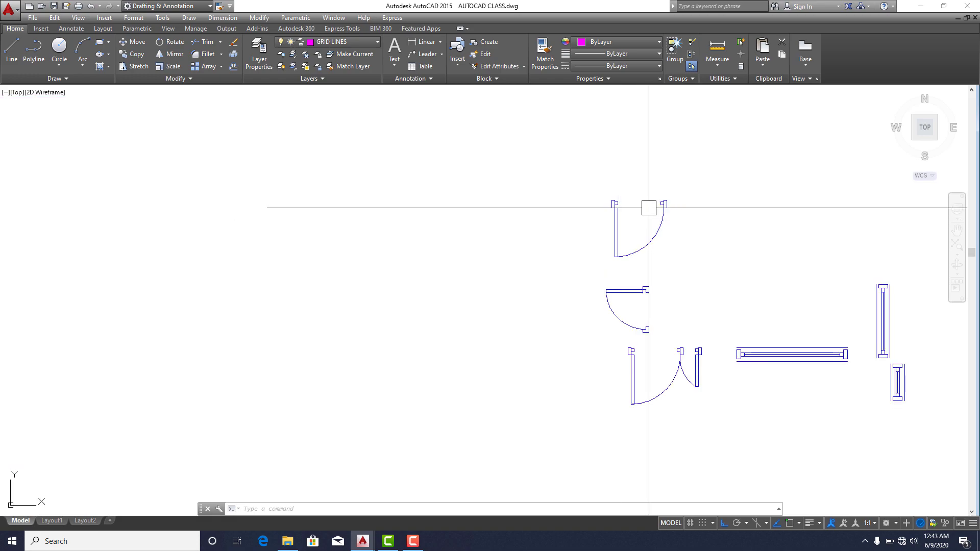
pyautogui.click(692, 171)
pyautogui.click(562, 267)
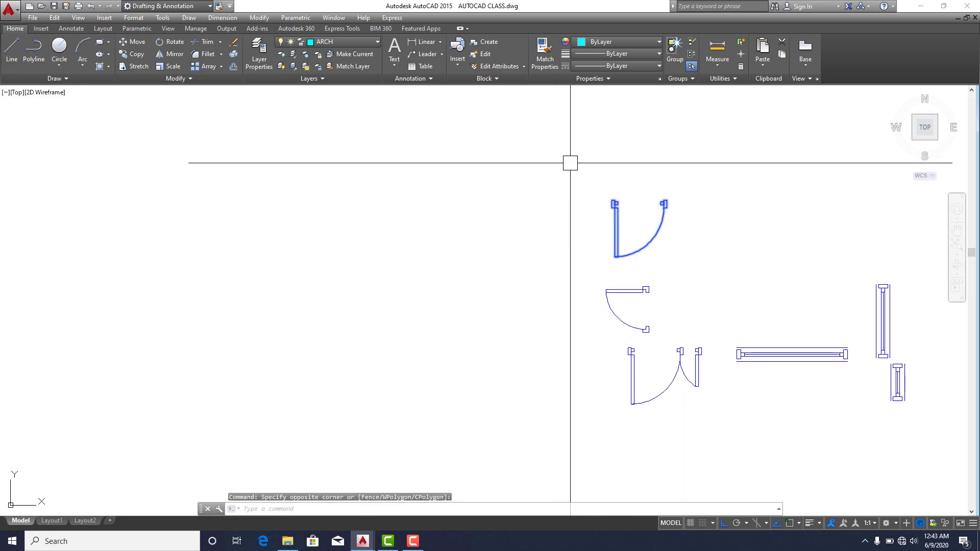
pyautogui.press('Escape')
pyautogui.click(418, 43)
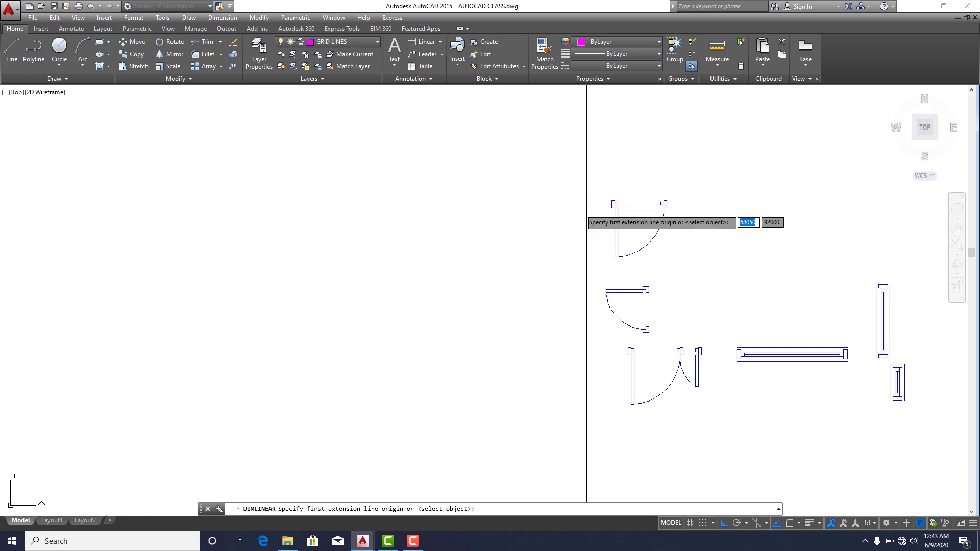
pyautogui.scroll(6, 633, 193)
pyautogui.click(491, 248)
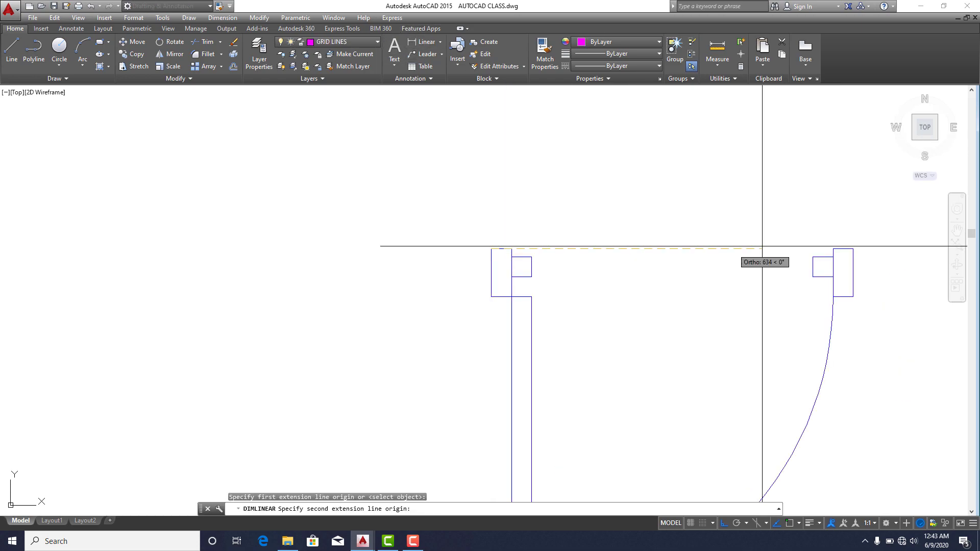
pyautogui.click(853, 249)
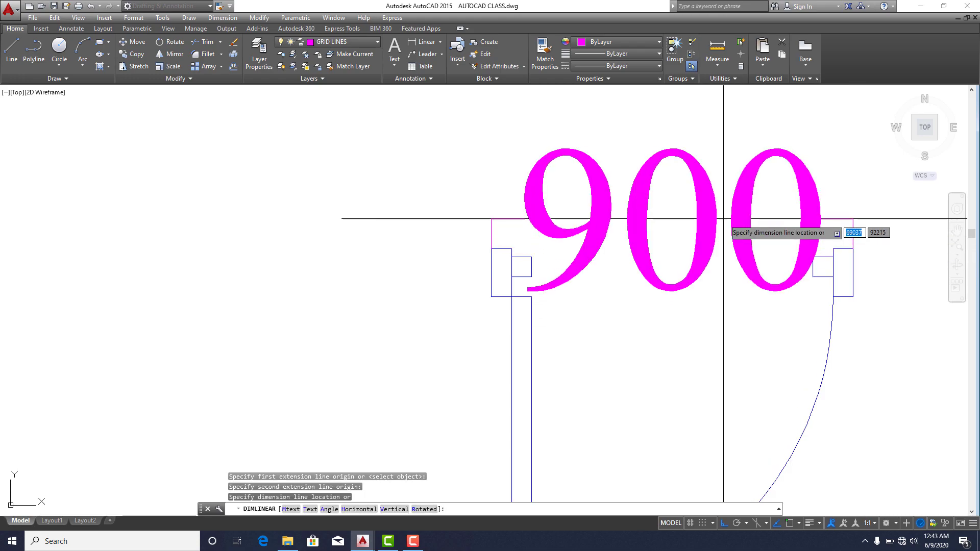
pyautogui.press('Escape')
# Copy the uppermost door symbol by its outer frame corner, with Ortho off, into the room just below grid line G
pyautogui.scroll(-6, 589, 186)
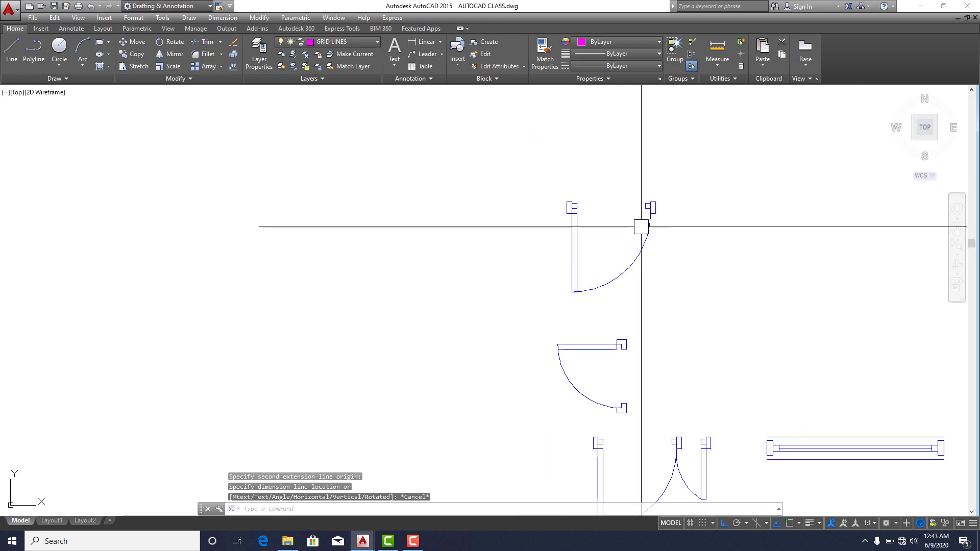
pyautogui.click(692, 156)
pyautogui.click(496, 308)
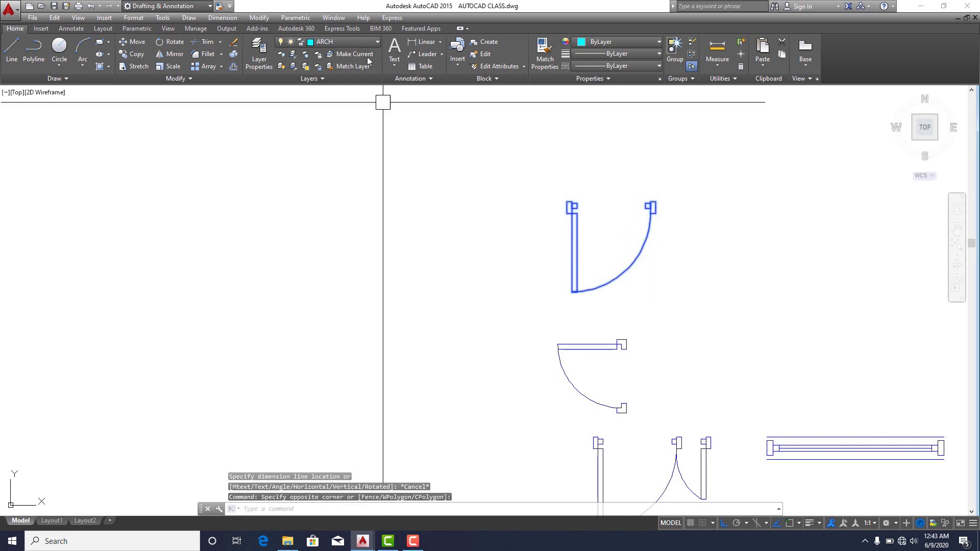
pyautogui.click(138, 55)
pyautogui.scroll(4, 605, 207)
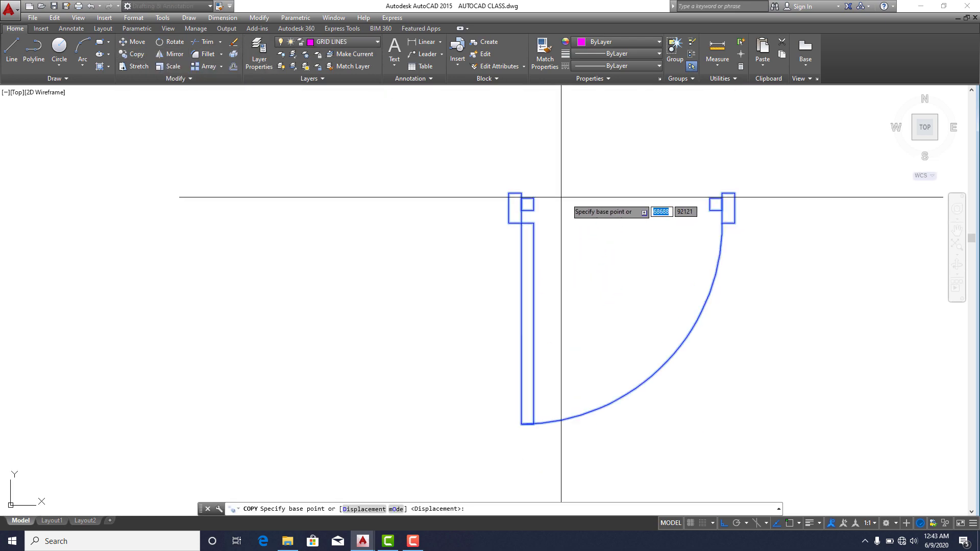
pyautogui.click(508, 192)
pyautogui.scroll(-5, 511, 192)
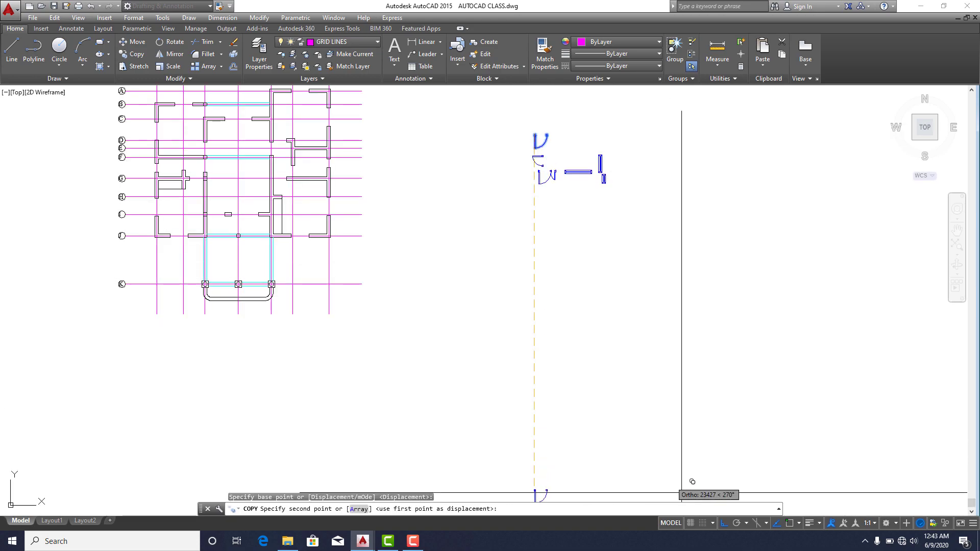
pyautogui.click(725, 524)
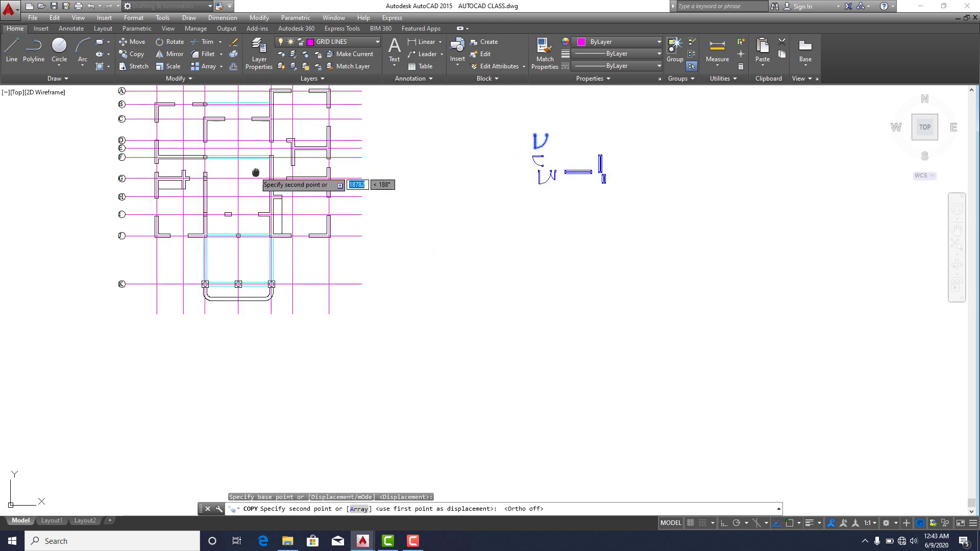
pyautogui.moveTo(256, 173); pyautogui.dragTo(483, 212, button='middle')
pyautogui.scroll(4, 523, 214)
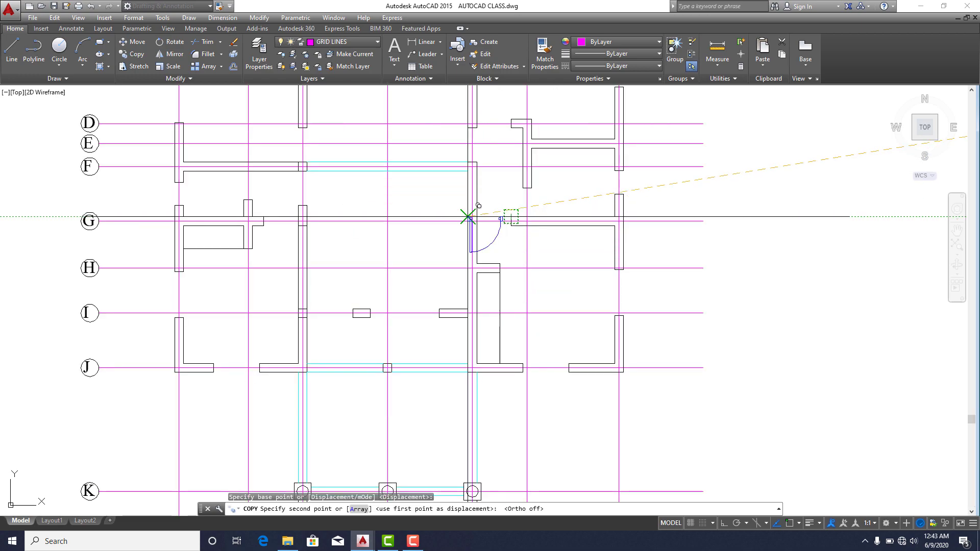
pyautogui.scroll(4, 468, 217)
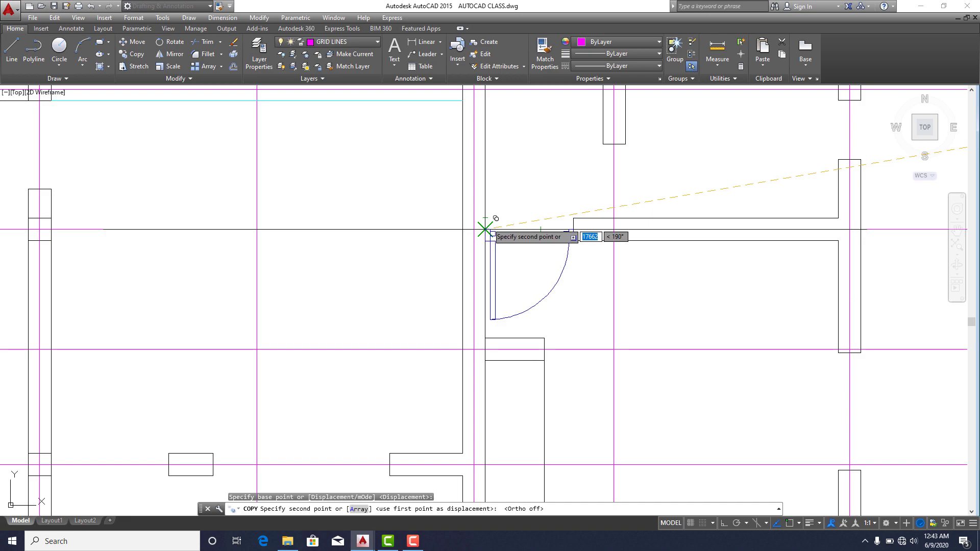
pyautogui.scroll(4, 485, 229)
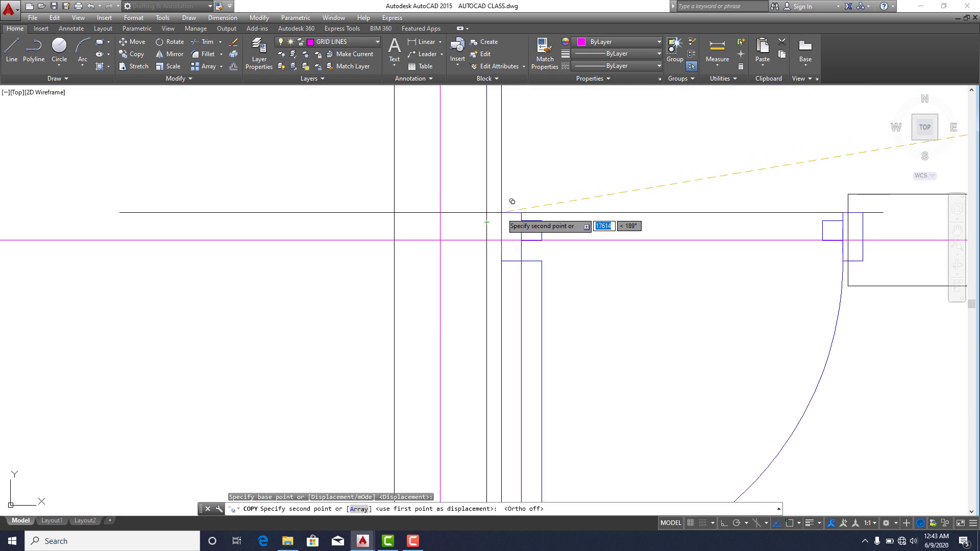
pyautogui.scroll(-4, 487, 166)
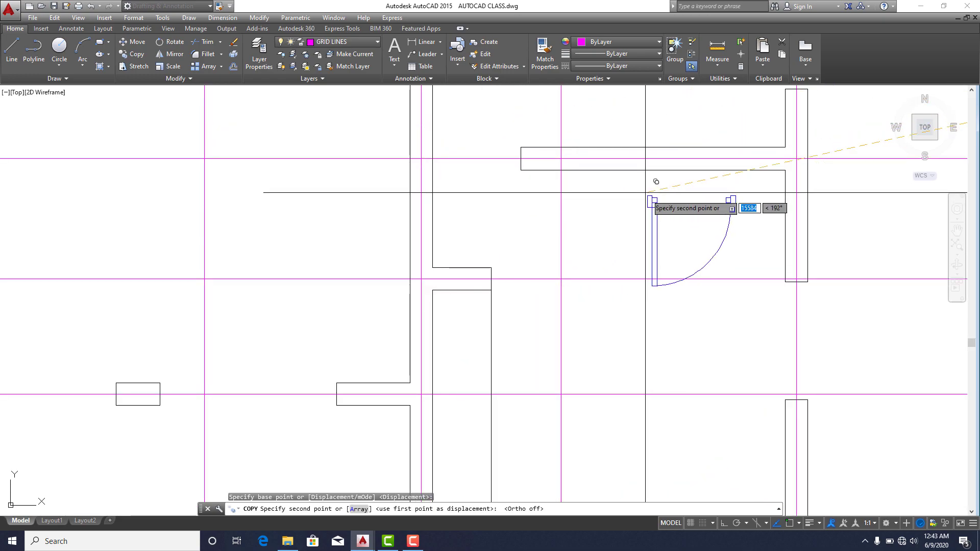
pyautogui.click(631, 169)
pyautogui.press('Escape')
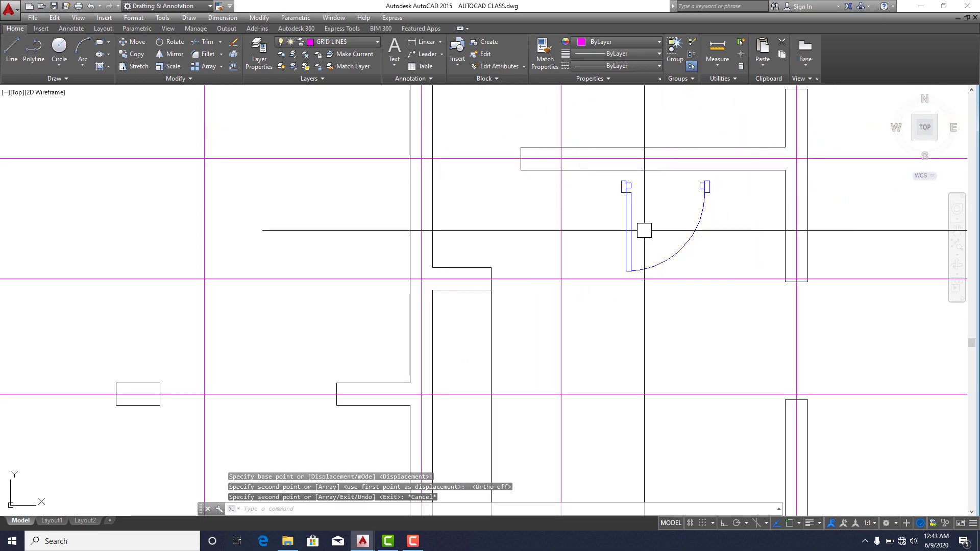
# Move the copied door by the midpoint of its hinge-side frame edge to the wall face at the grid line G opening
pyautogui.scroll(2, 607, 174)
pyautogui.click(606, 176)
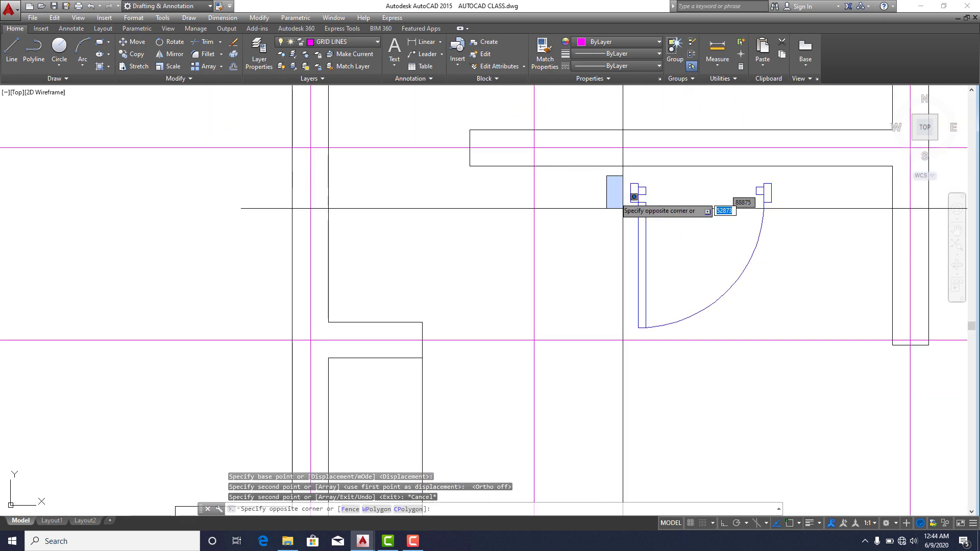
pyautogui.click(839, 368)
pyautogui.moveTo(297, 109); pyautogui.dragTo(401, 193, button='middle')
pyautogui.scroll(2, 401, 193)
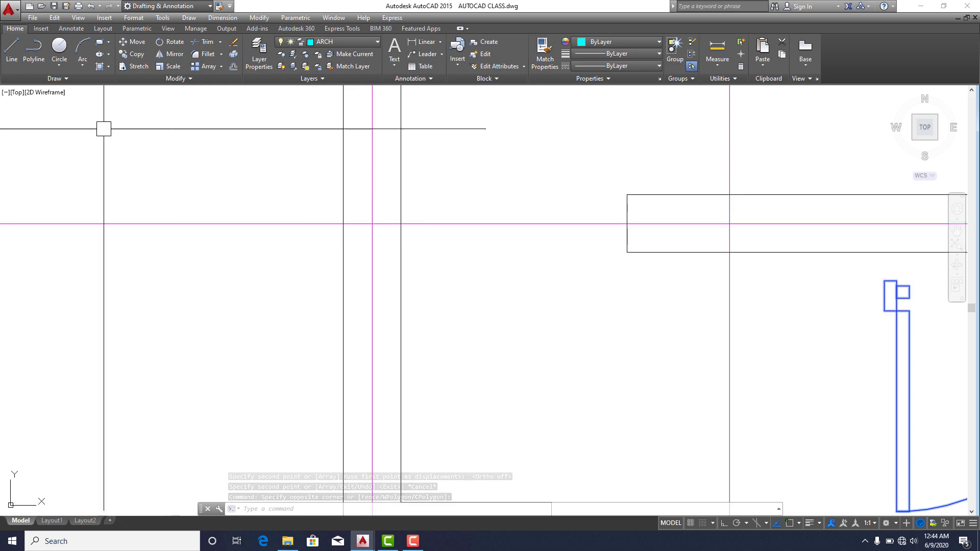
pyautogui.scroll(-6, 381, 138)
pyautogui.moveTo(425, 253)
pyautogui.mouseDown(button='middle')
pyautogui.moveTo(428, 207)
pyautogui.moveTo(449, 223)
pyautogui.mouseUp(button='middle')
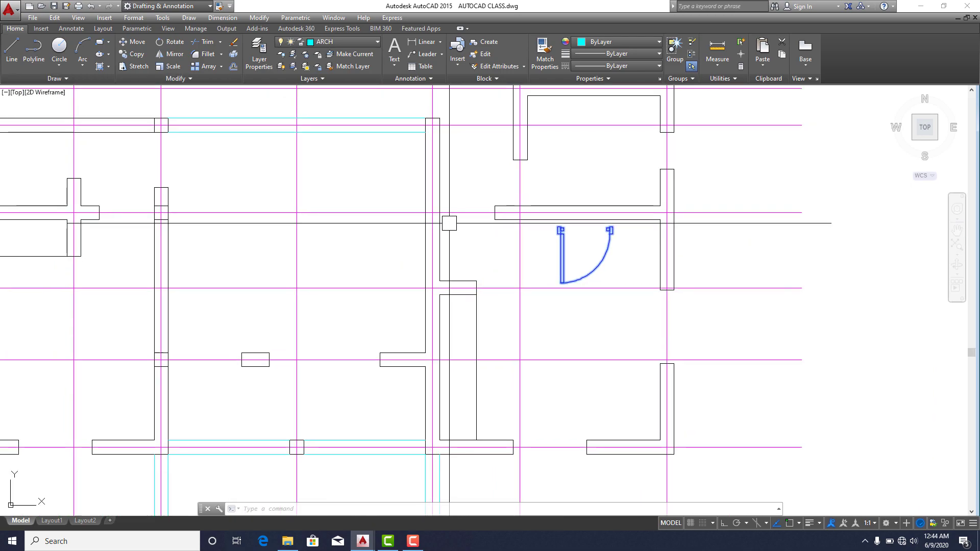
pyautogui.scroll(3, 454, 223)
pyautogui.scroll(3, 586, 274)
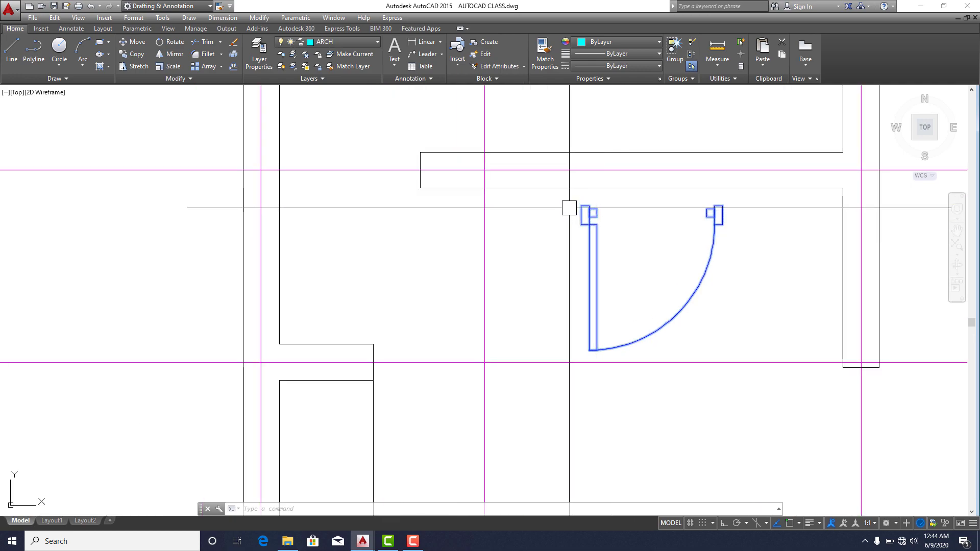
pyautogui.click(131, 45)
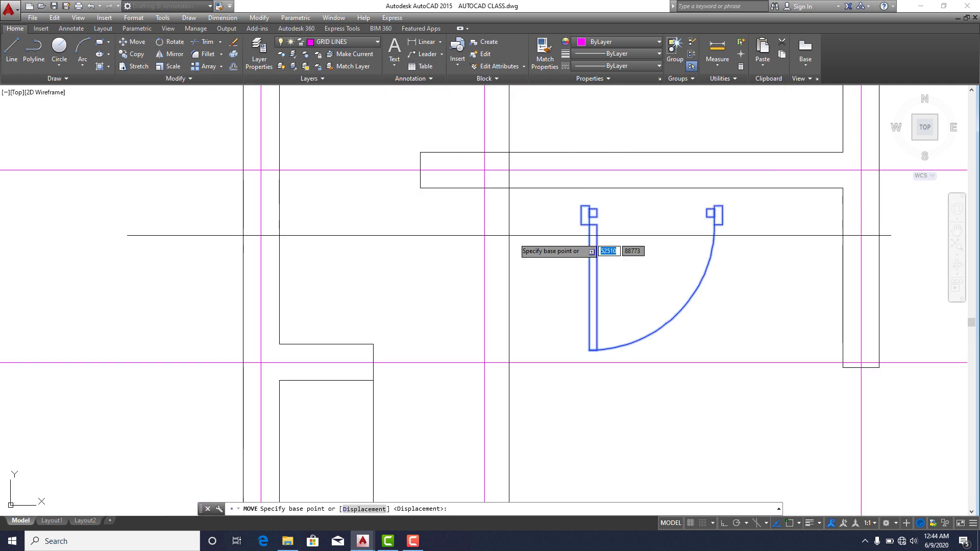
pyautogui.scroll(10, 594, 224)
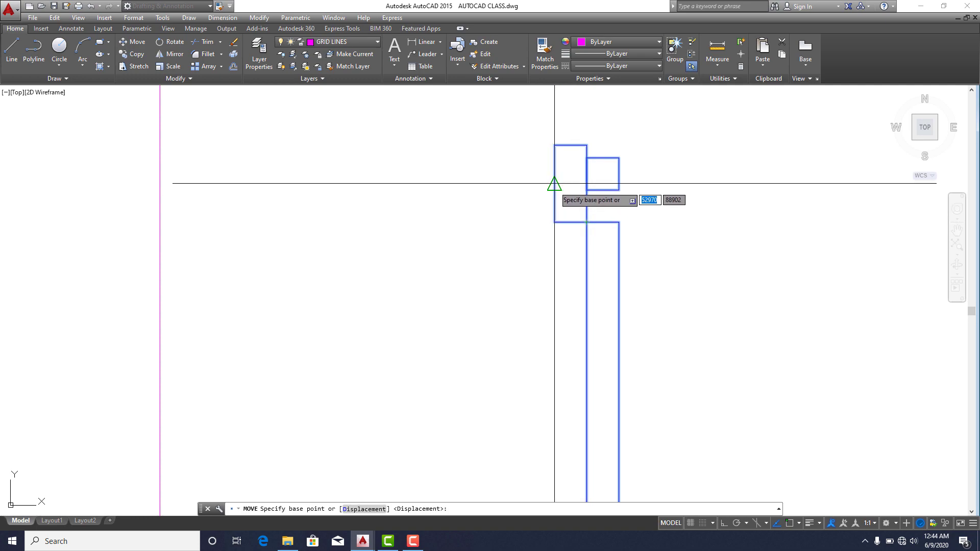
pyautogui.click(554, 183)
pyautogui.scroll(-6, 367, 183)
pyautogui.scroll(5, 350, 170)
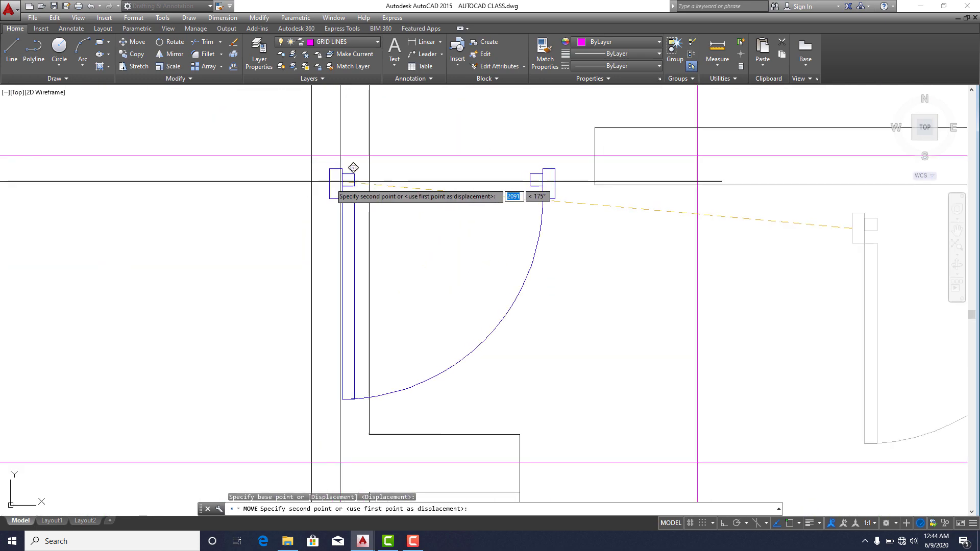
pyautogui.click(369, 156)
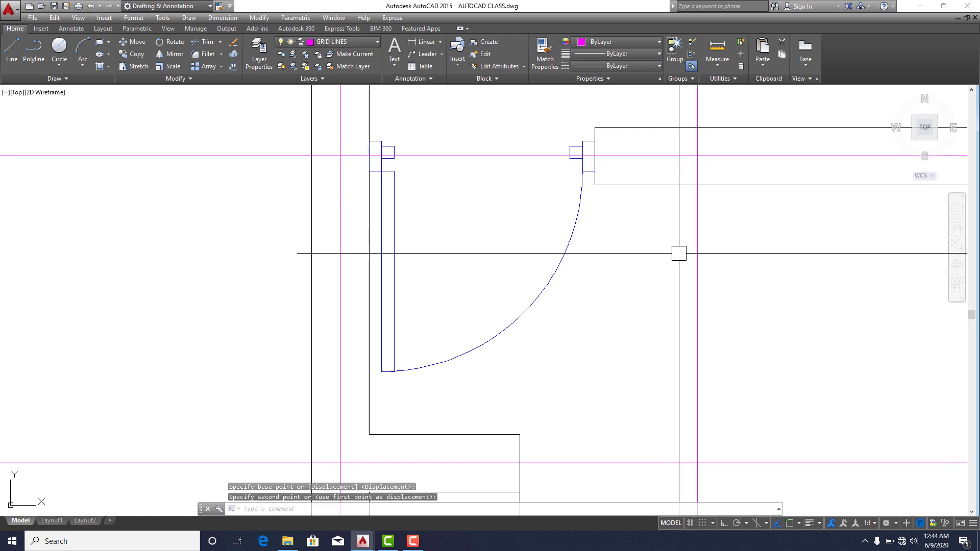
pyautogui.scroll(-2, 595, 227)
pyautogui.press('Escape')
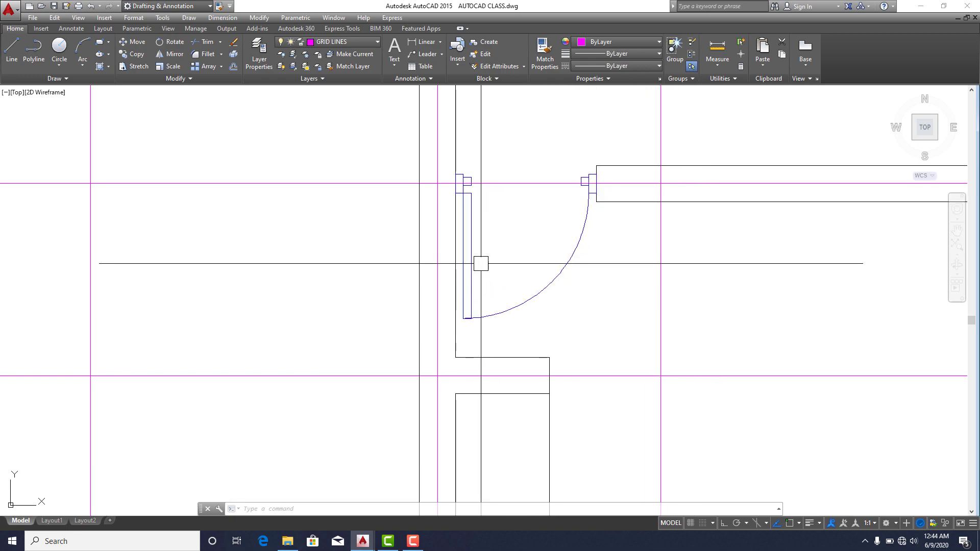
pyautogui.moveTo(495, 246); pyautogui.dragTo(462, 253, button='middle')
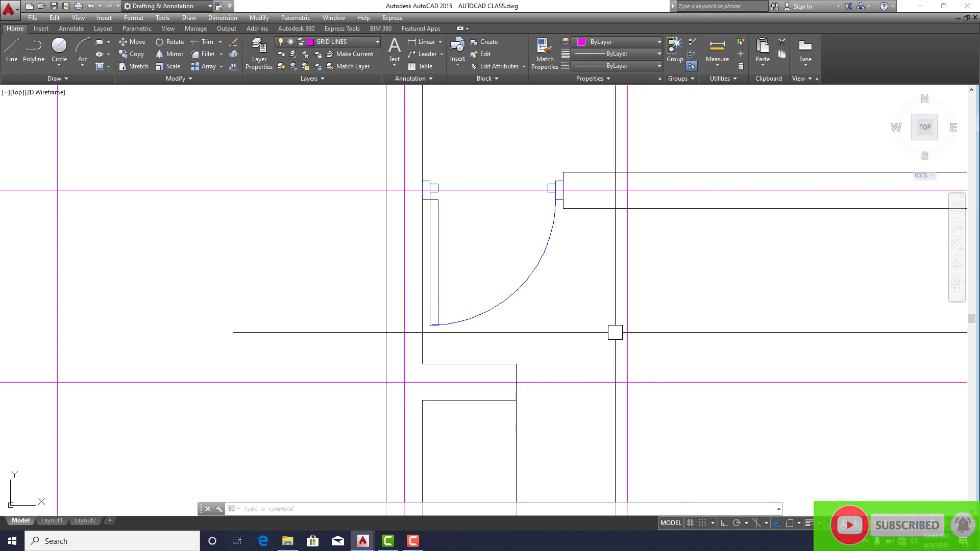
# Copy the long horizontal window symbol by its end frame's midpoint to the midpoint of the wall end at the grid line I opening
pyautogui.scroll(-10, 391, 247)
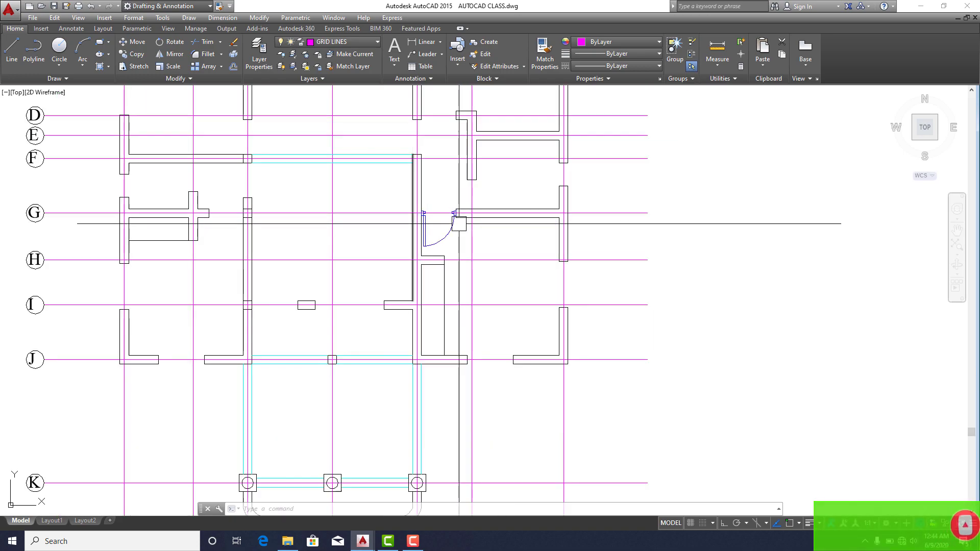
pyautogui.scroll(8, 691, 218)
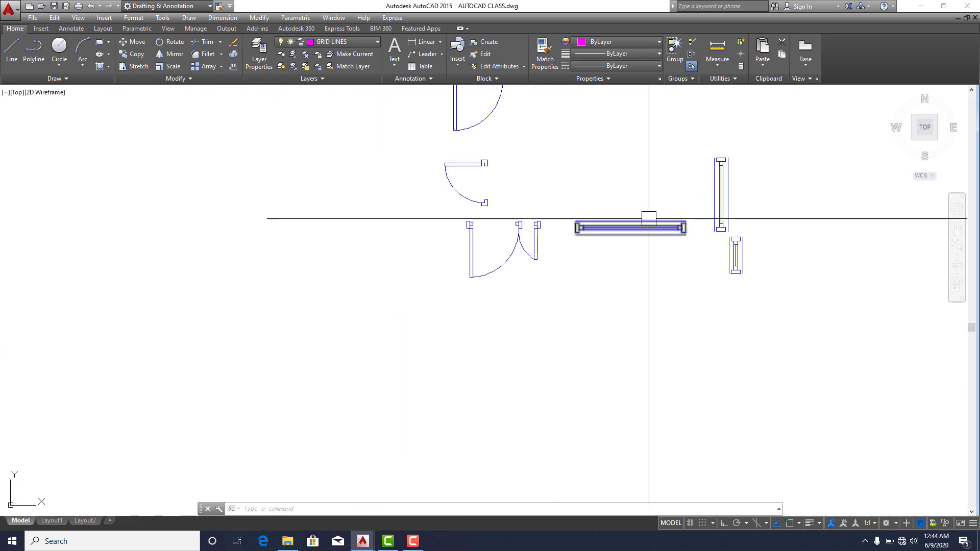
pyautogui.click(559, 186)
pyautogui.click(880, 290)
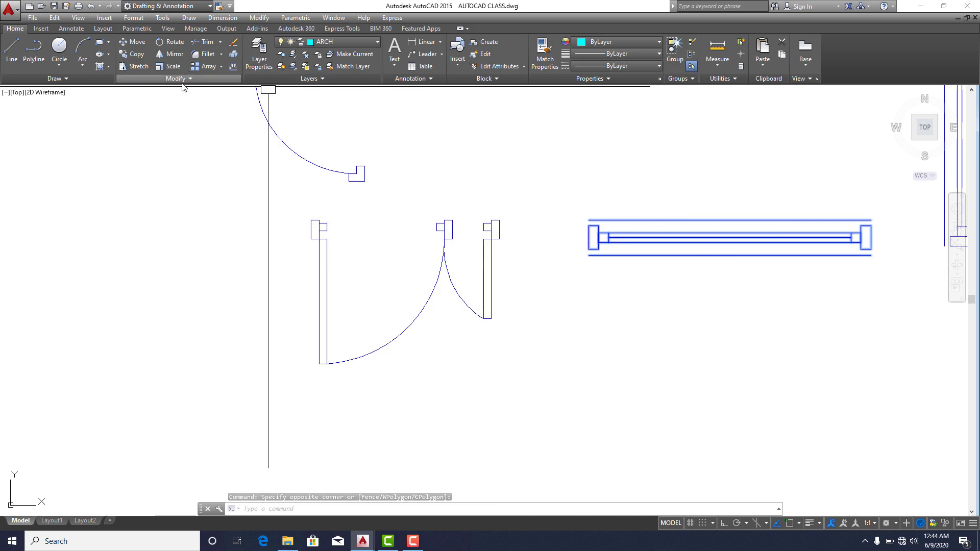
pyautogui.click(134, 55)
pyautogui.scroll(4, 623, 245)
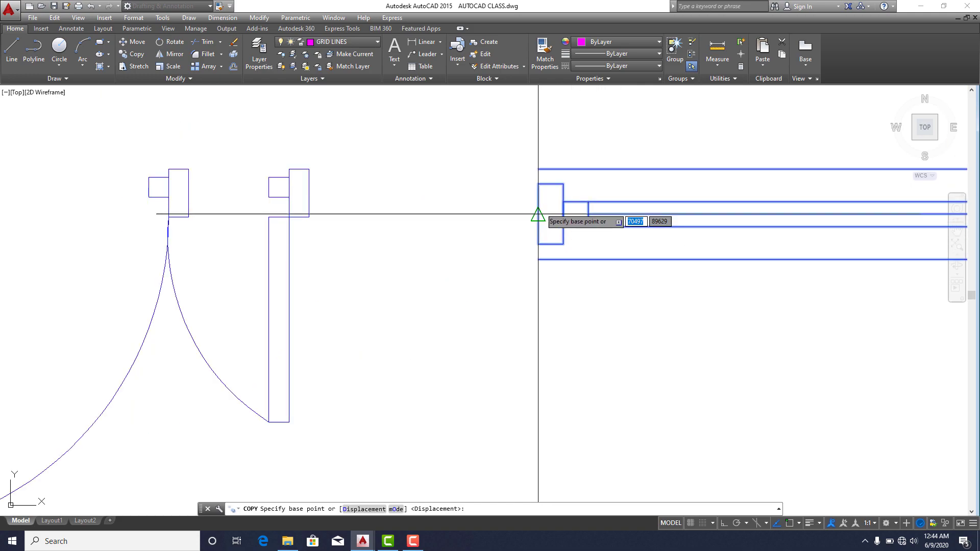
pyautogui.click(538, 214)
pyautogui.scroll(-6, 538, 214)
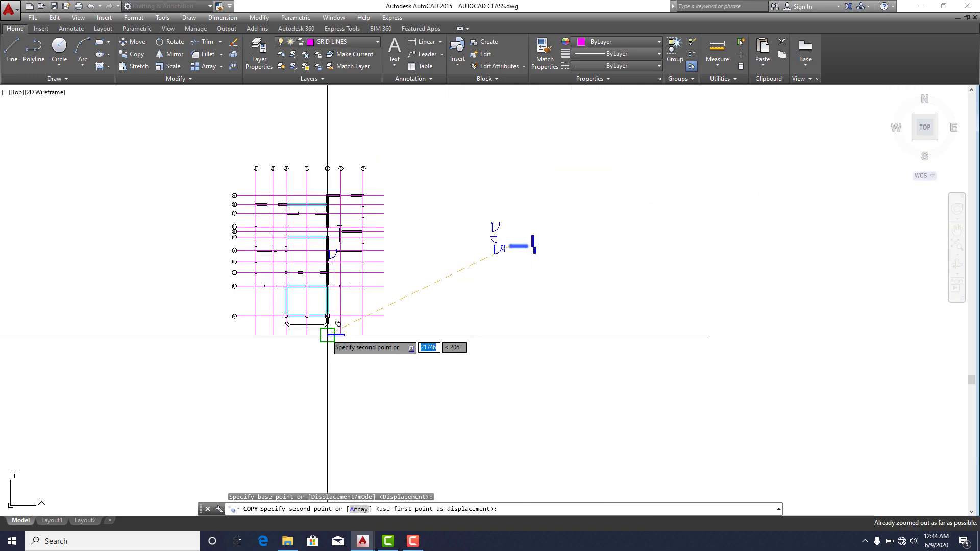
pyautogui.scroll(6, 417, 250)
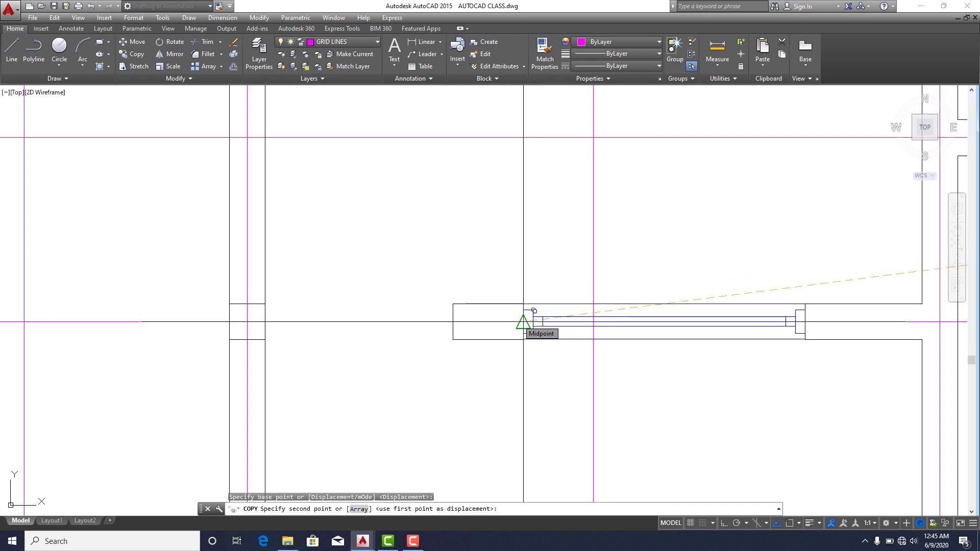
pyautogui.click(523, 322)
pyautogui.scroll(-5, 525, 326)
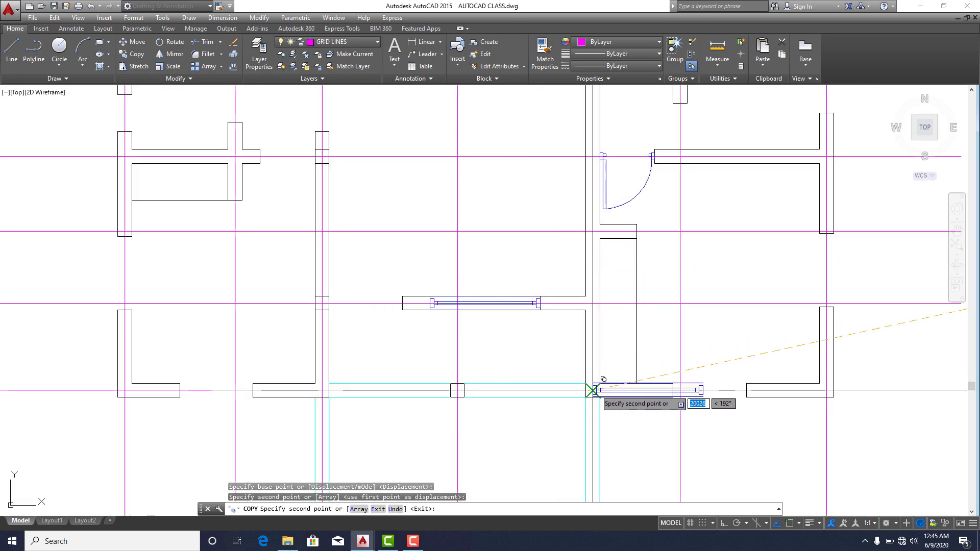
pyautogui.press('Escape')
# Examine the floor plan with doors and windows placed in its wall openings
pyautogui.moveTo(726, 356); pyautogui.dragTo(566, 363, button='middle')
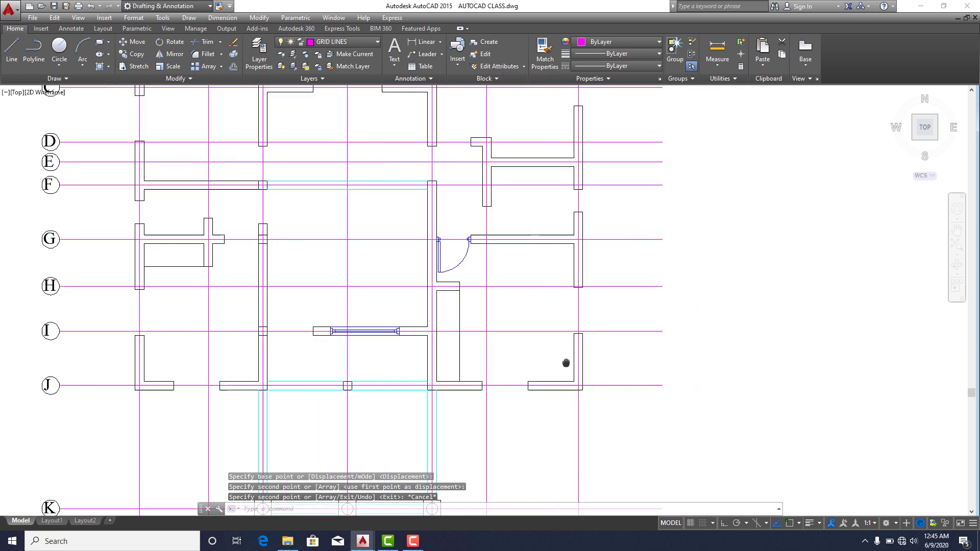
pyautogui.scroll(-2, 567, 363)
pyautogui.scroll(-2, 551, 365)
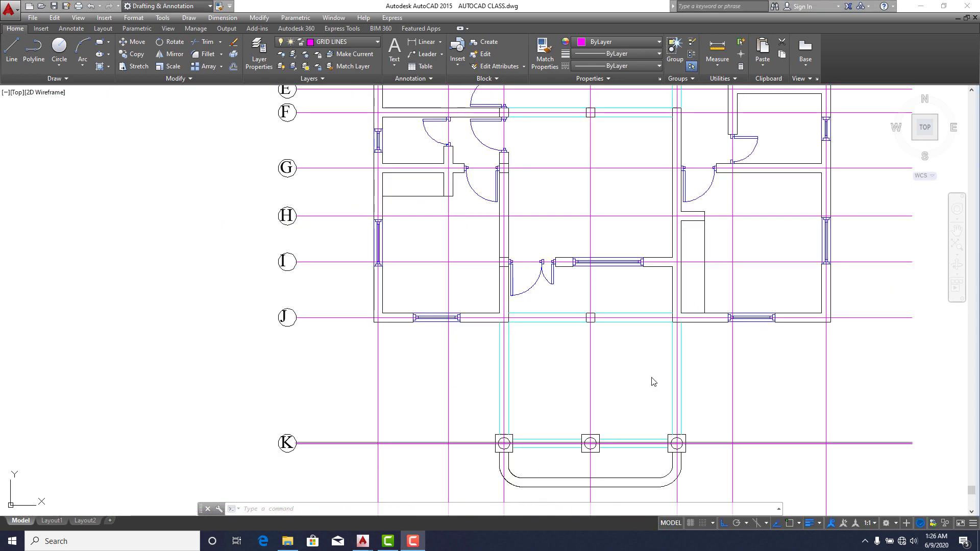
pyautogui.scroll(-3, 649, 380)
pyautogui.scroll(3, 558, 291)
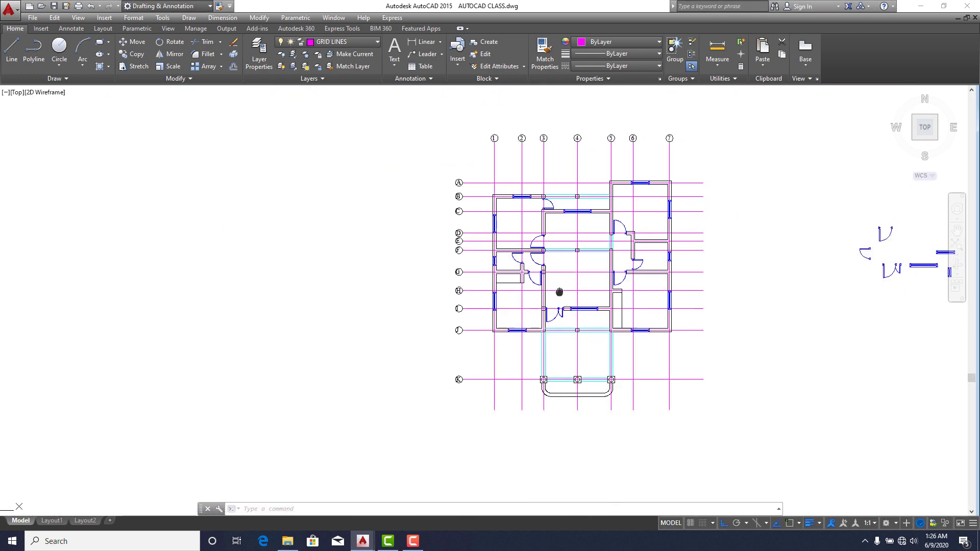
pyautogui.scroll(2, 546, 310)
pyautogui.scroll(-2, 597, 322)
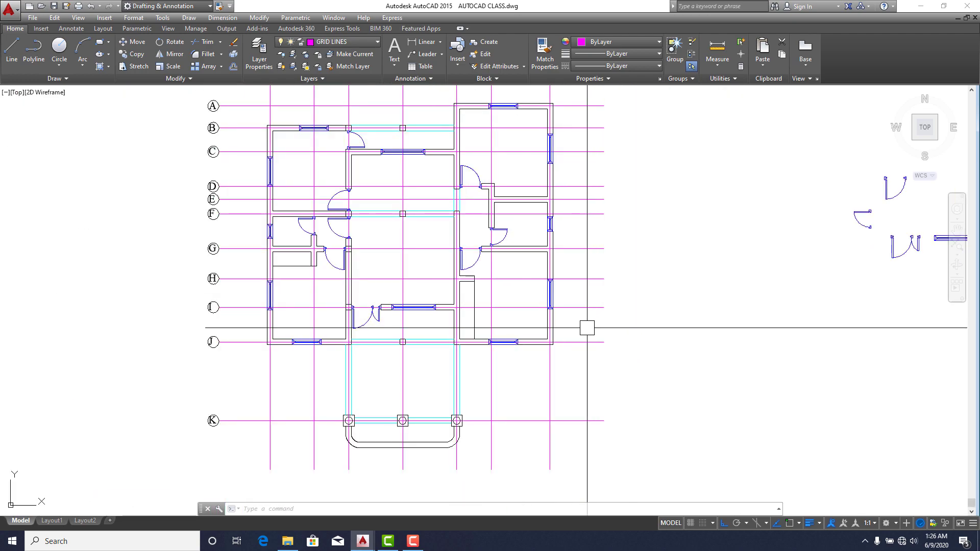
pyautogui.scroll(2, 344, 183)
pyautogui.scroll(-2, 347, 230)
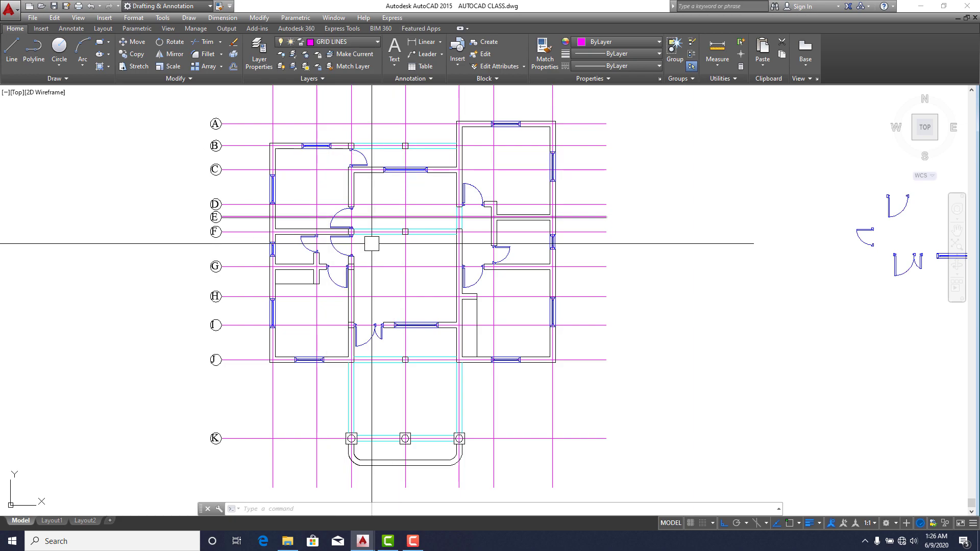
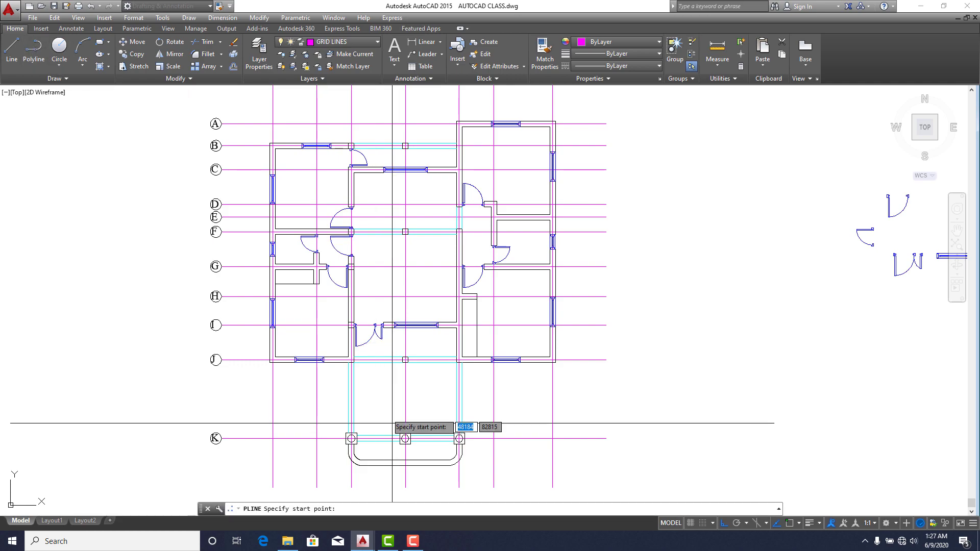
pyautogui.scroll(2, 350, 393)
pyautogui.scroll(4, 284, 186)
pyautogui.scroll(3, 291, 191)
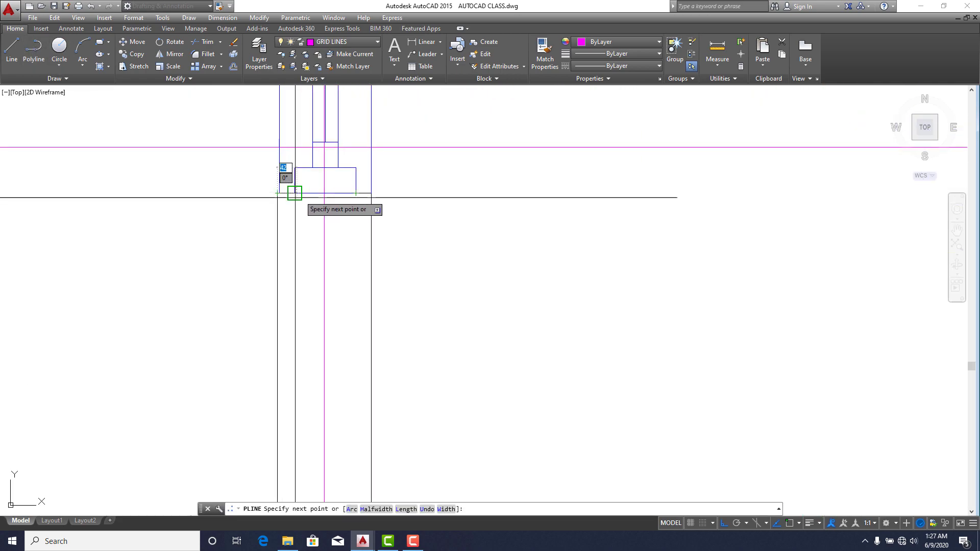
pyautogui.press('Return')
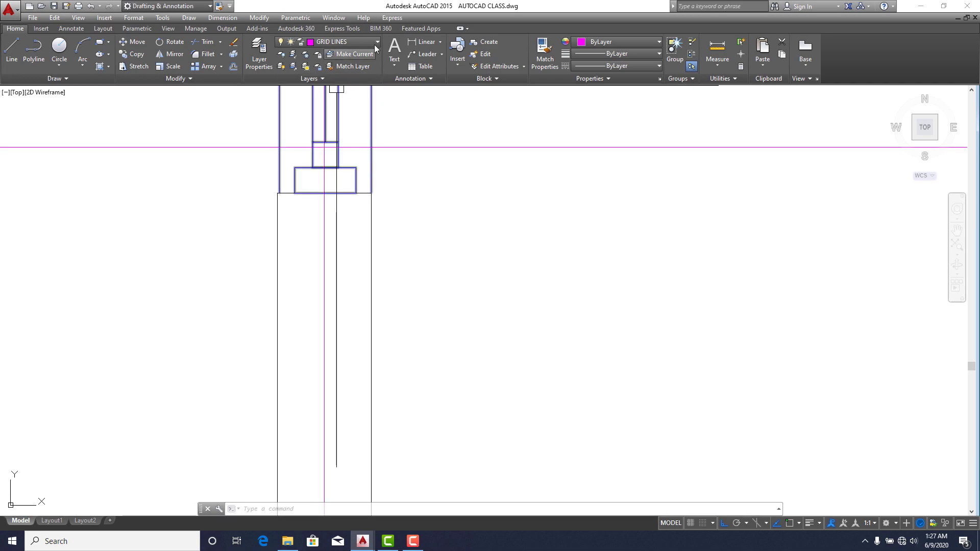
# Make POLYLINE the current layer
pyautogui.click(375, 42)
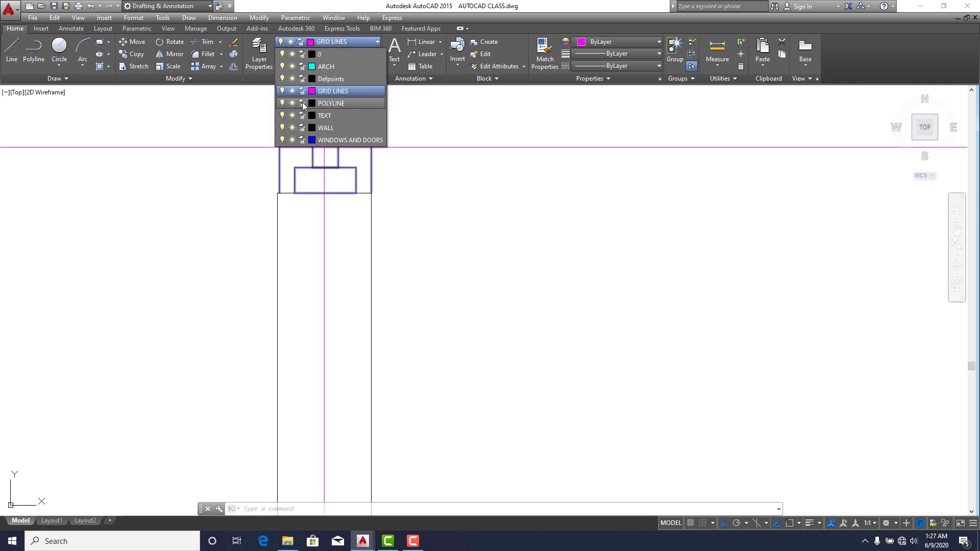
pyautogui.click(326, 66)
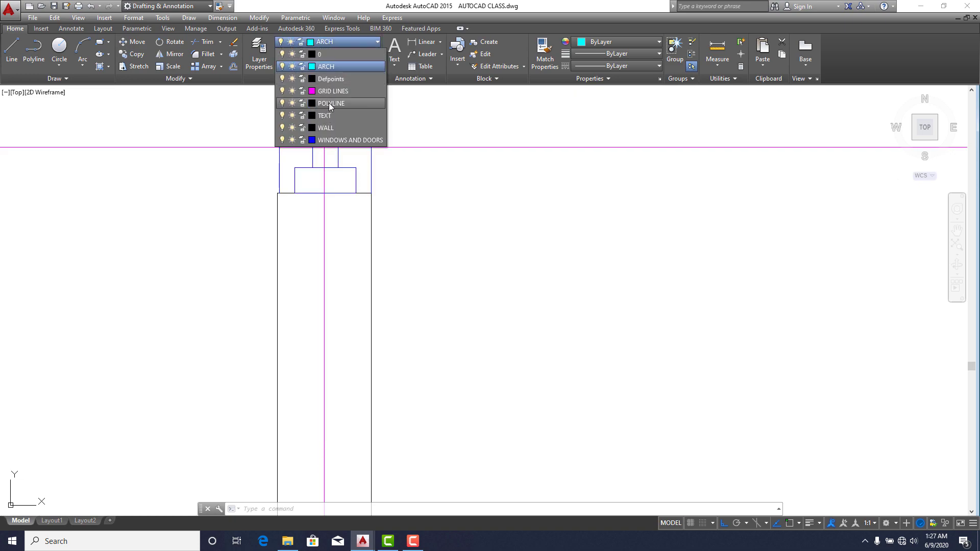
pyautogui.click(329, 102)
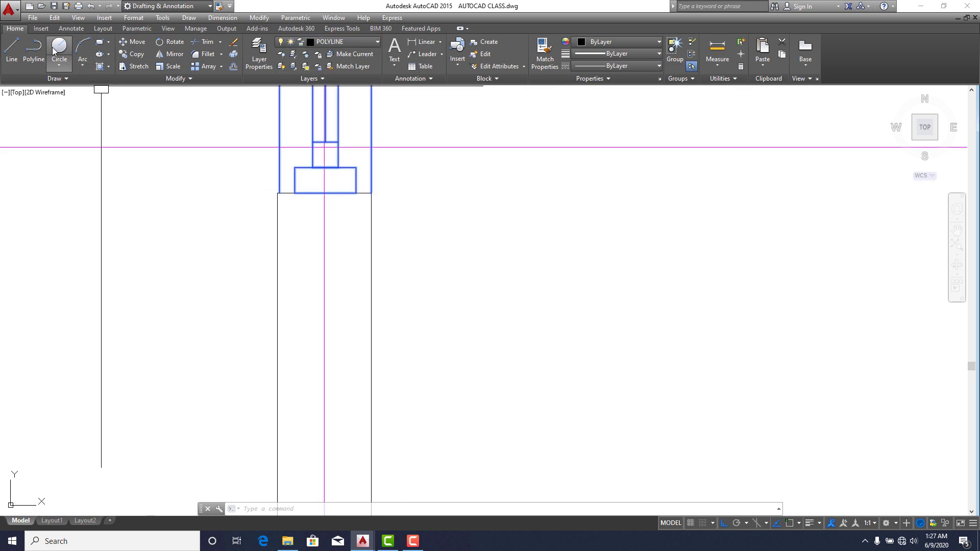
# Start a polyline at the outer wall corner below the grid line I window and trace the outer faces to the grid line J window
pyautogui.click(31, 49)
pyautogui.scroll(5, 286, 188)
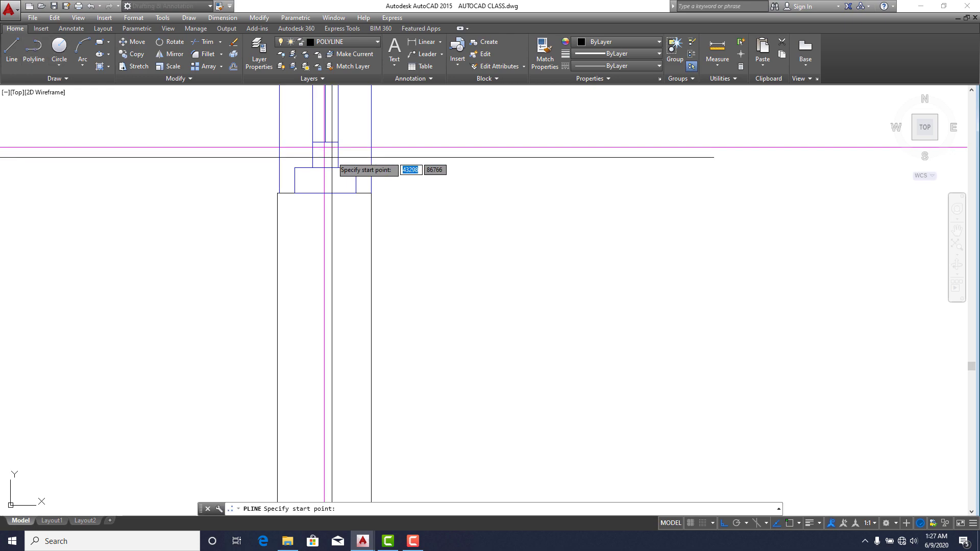
pyautogui.click(287, 202)
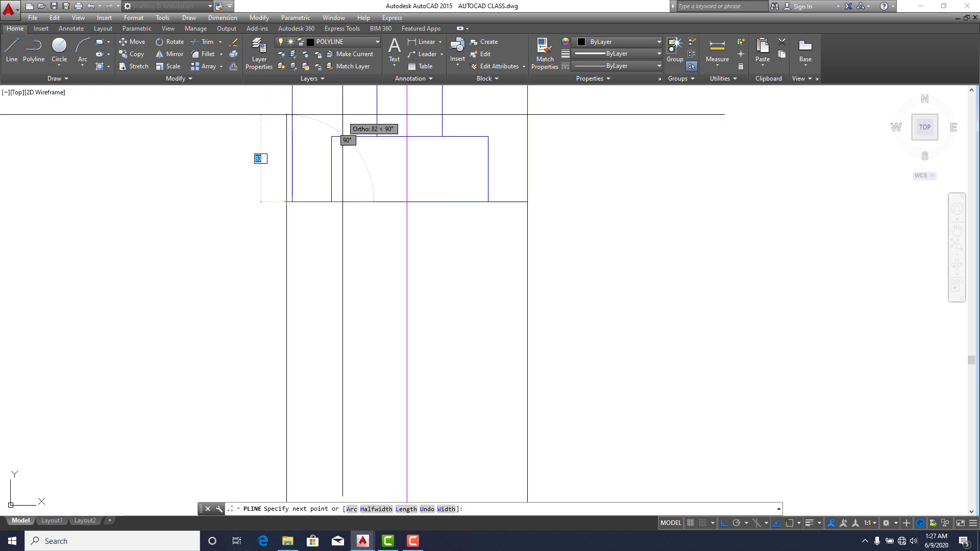
pyautogui.scroll(-2, 328, 326)
pyautogui.scroll(2, 357, 307)
pyautogui.scroll(2, 368, 305)
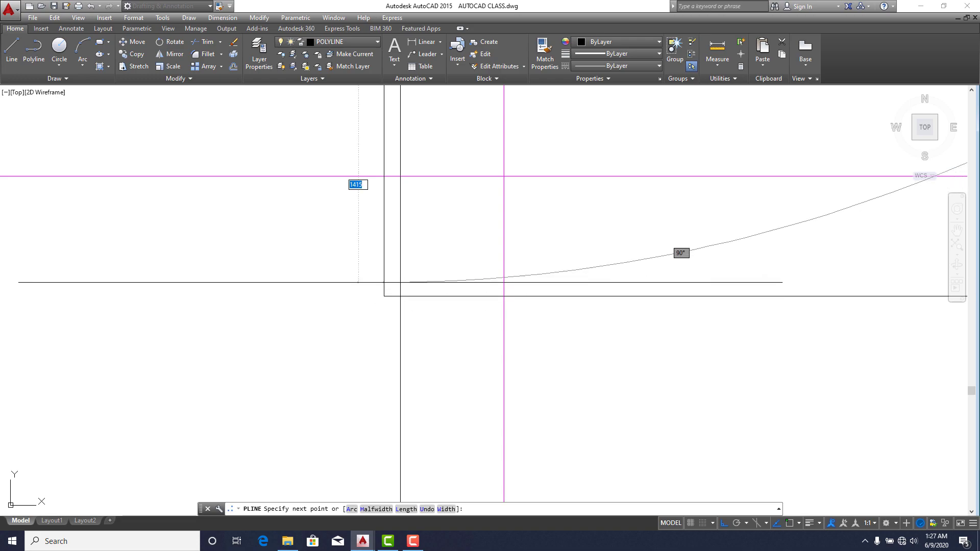
pyautogui.click(382, 297)
pyautogui.scroll(-2, 438, 280)
pyautogui.scroll(4, 467, 328)
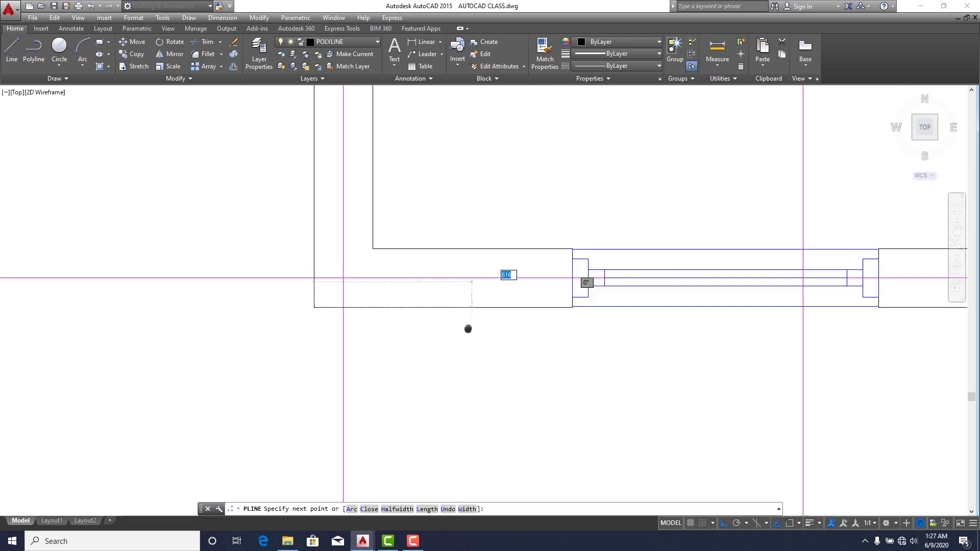
pyautogui.click(500, 304)
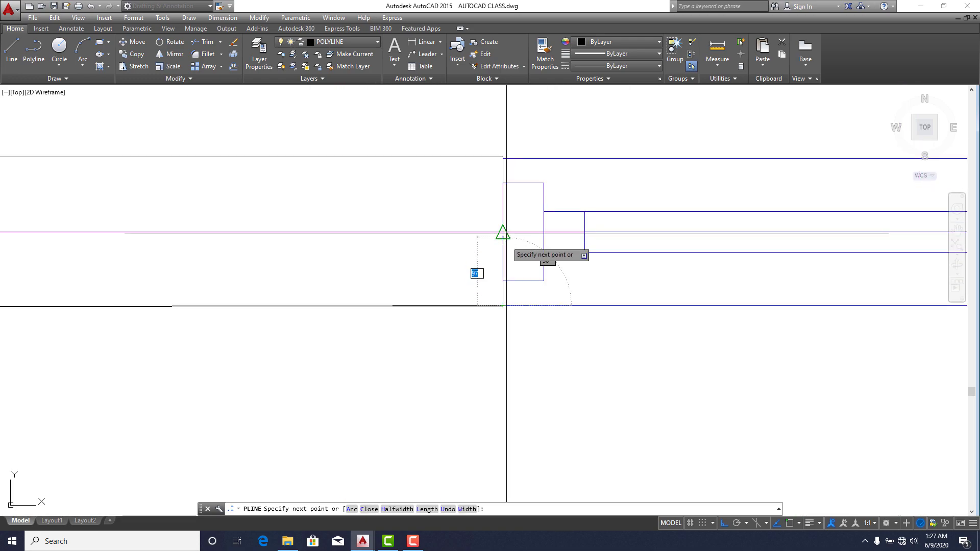
pyautogui.scroll(3, 499, 319)
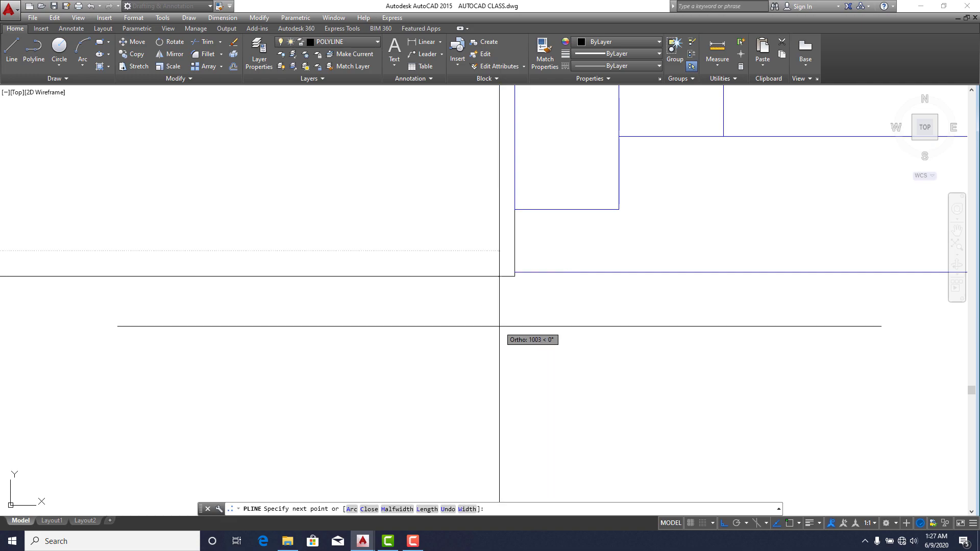
pyautogui.scroll(4, 508, 290)
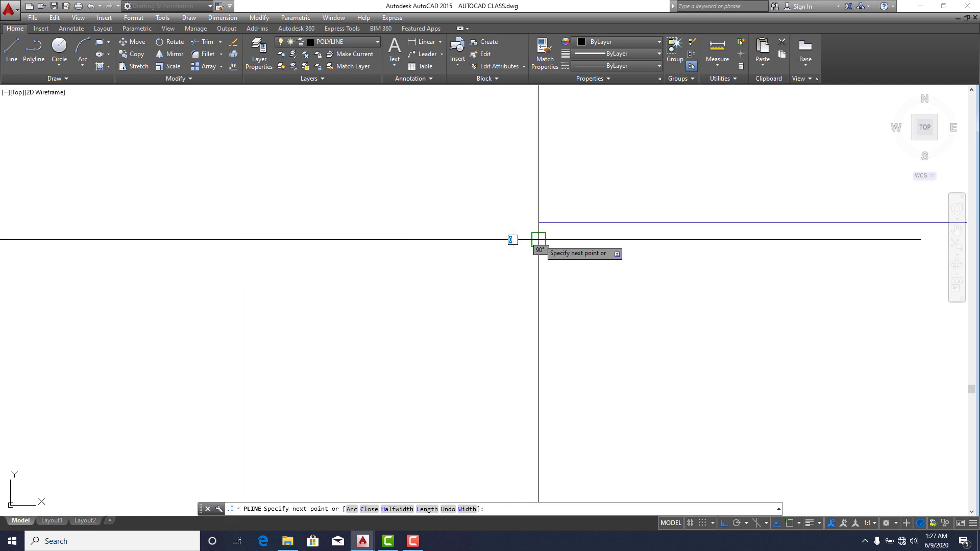
# Continue the polyline across the wall end and along the inner faces, closing the outline at the wall end below grid line I
pyautogui.scroll(-4, 556, 278)
pyautogui.scroll(3, 545, 220)
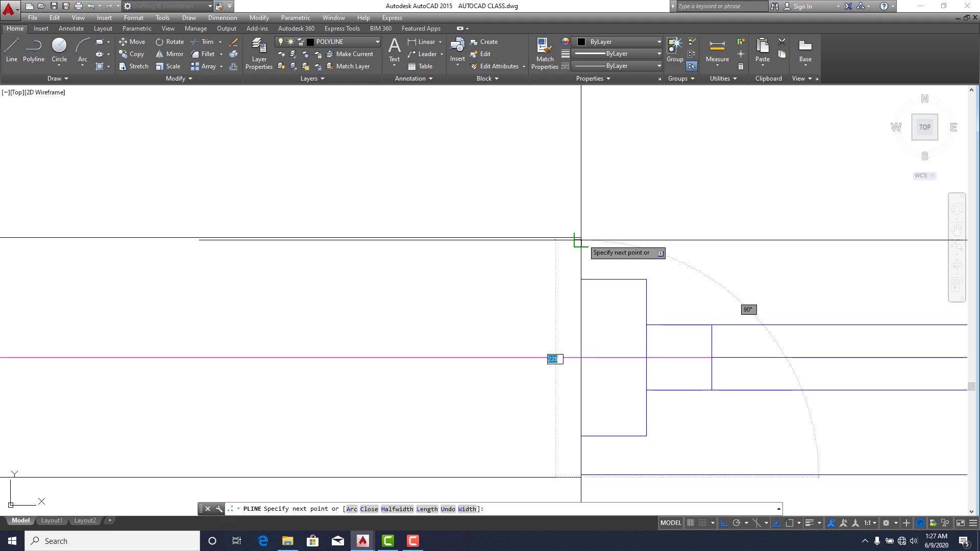
pyautogui.scroll(-3, 581, 237)
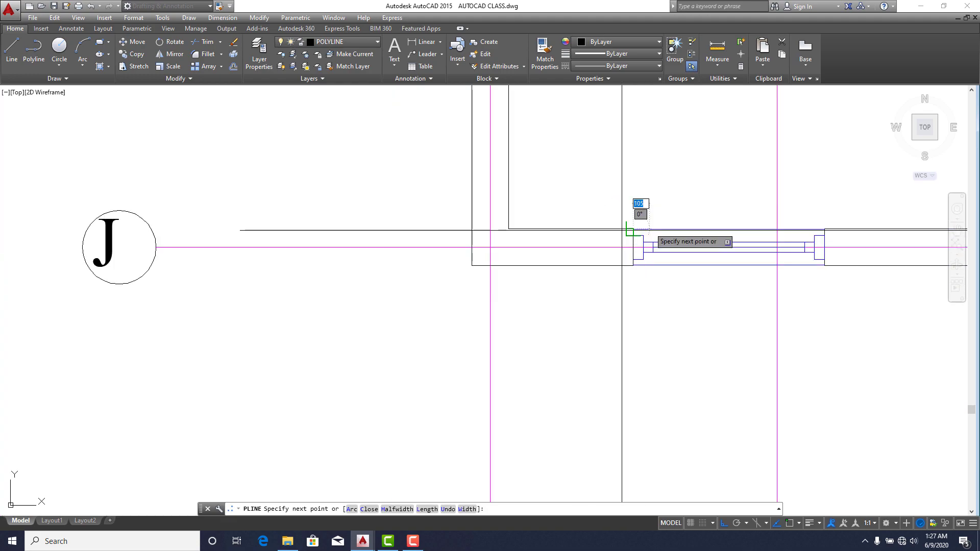
pyautogui.scroll(5, 556, 245)
pyautogui.scroll(-3, 544, 239)
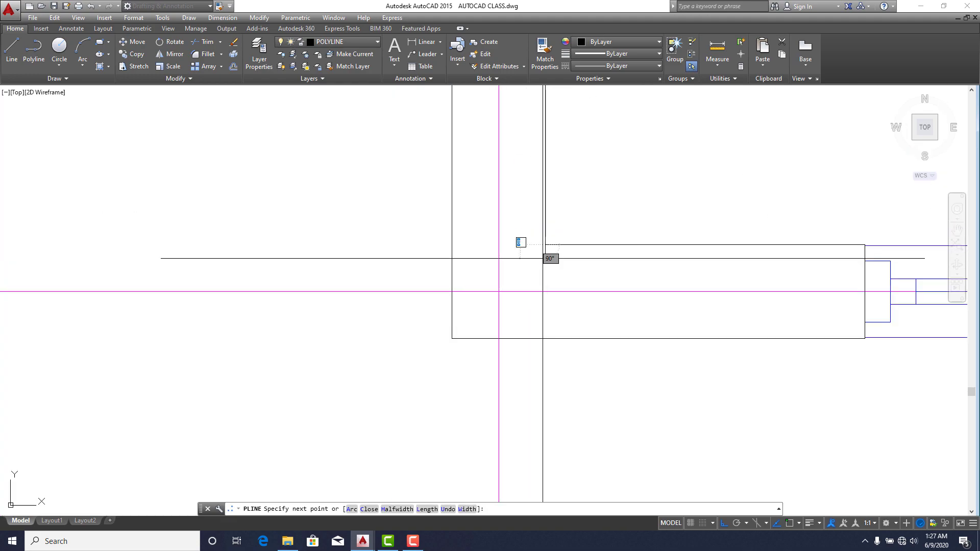
pyautogui.scroll(6, 516, 254)
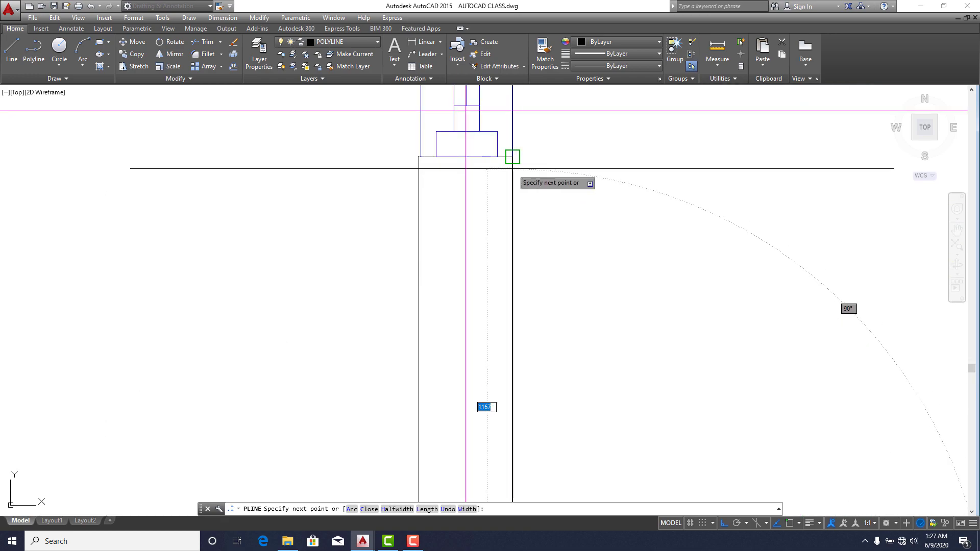
pyautogui.click(512, 157)
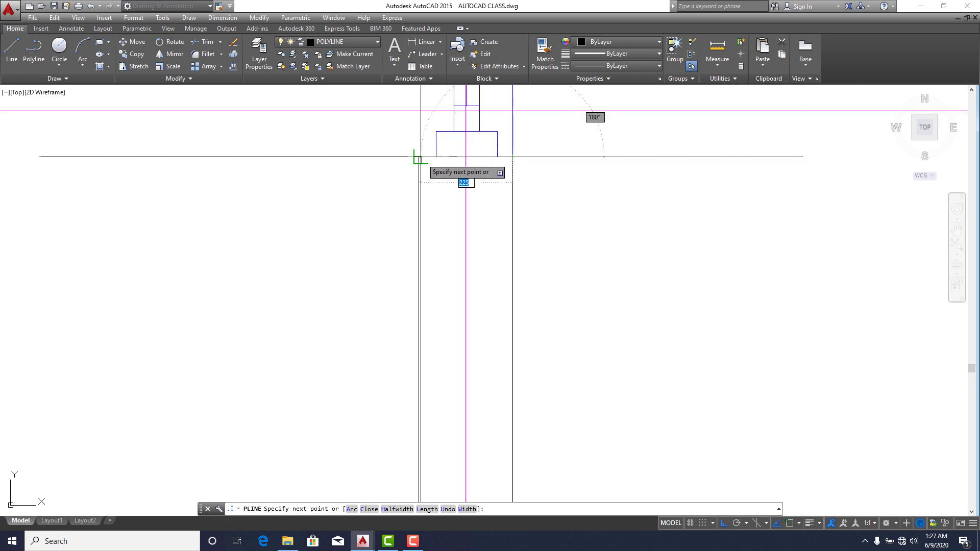
pyautogui.press('Return')
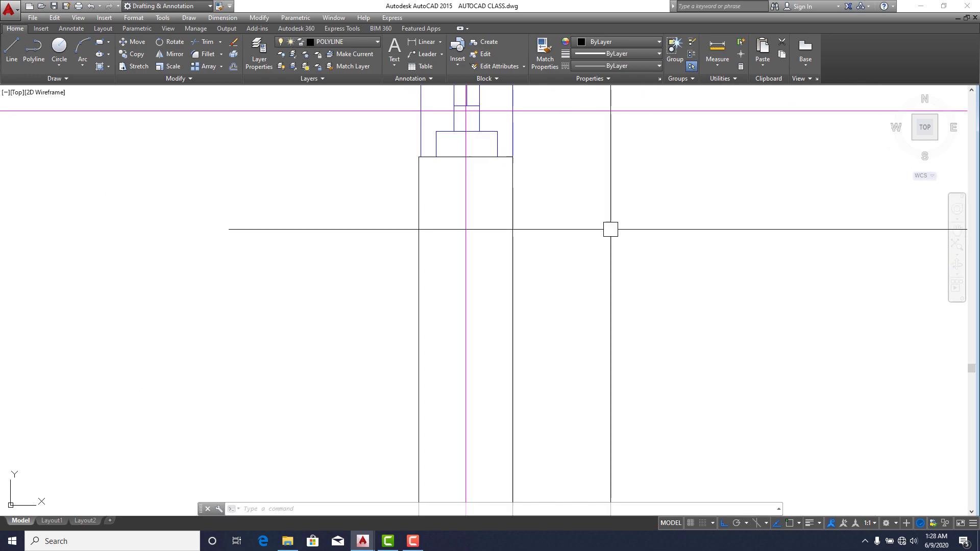
# Turn on lineweight display and check the traced wall corner within the floor plan
pyautogui.scroll(-3, 610, 227)
pyautogui.scroll(2, 551, 201)
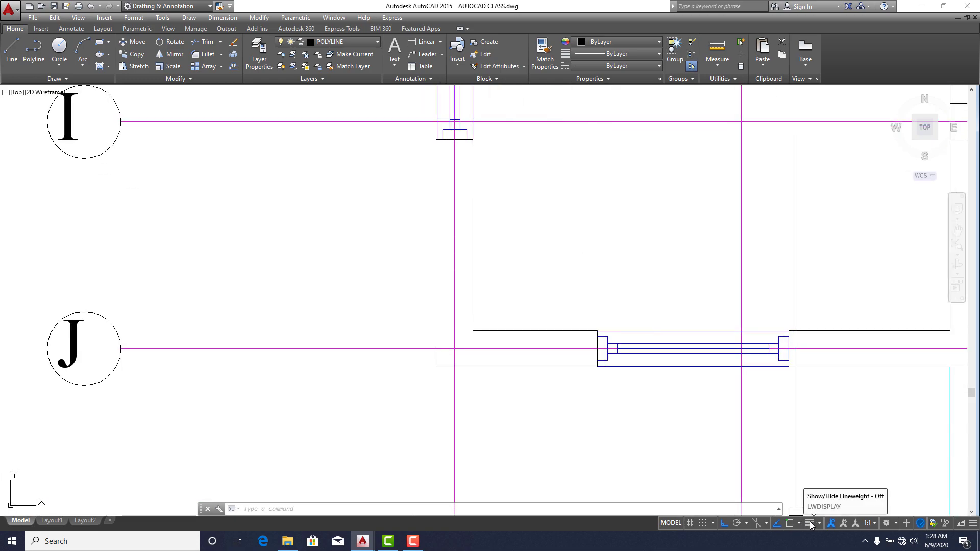
pyautogui.scroll(-2, 514, 342)
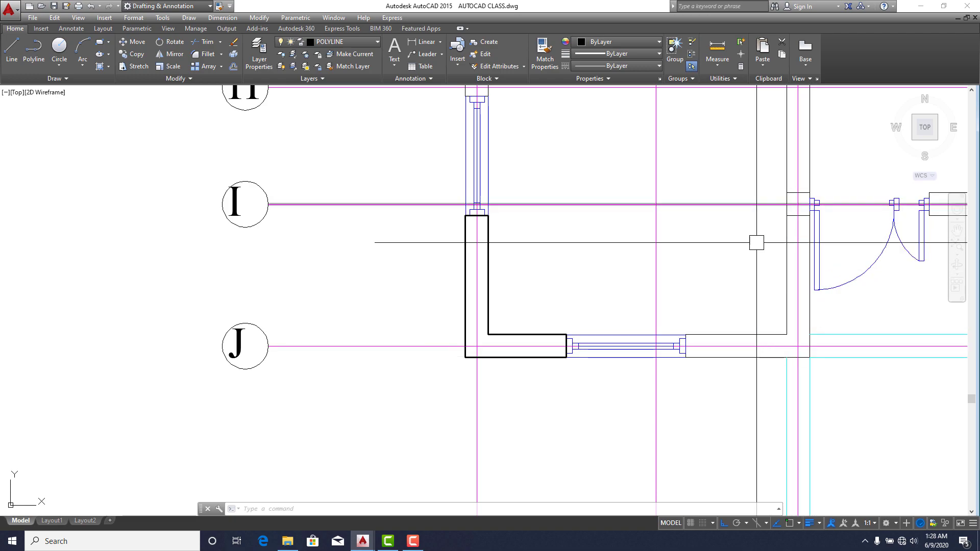
pyautogui.scroll(-4, 566, 329)
pyautogui.moveTo(675, 233)
pyautogui.mouseDown(button='middle')
pyautogui.moveTo(618, 248)
pyautogui.moveTo(634, 268)
pyautogui.moveTo(599, 277)
pyautogui.mouseUp(button='middle')
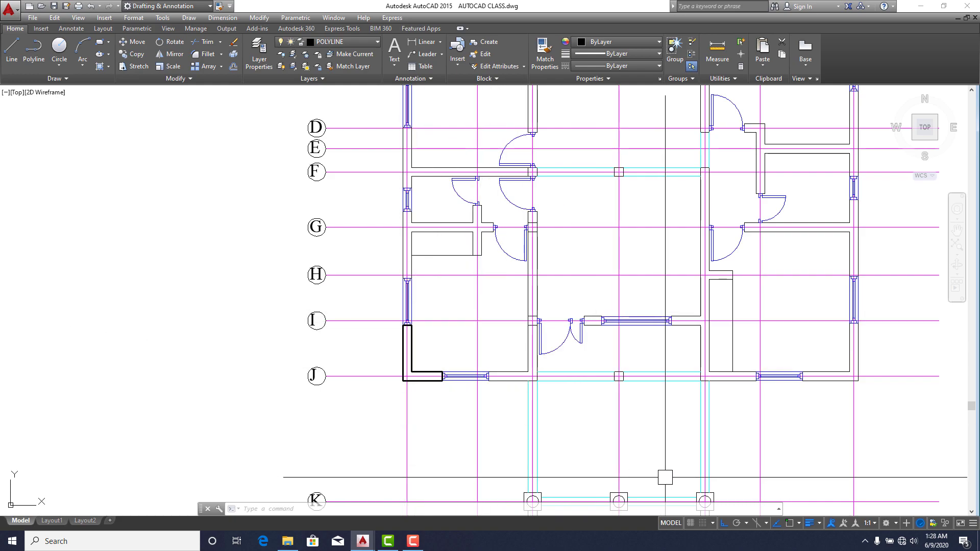
pyautogui.click(414, 542)
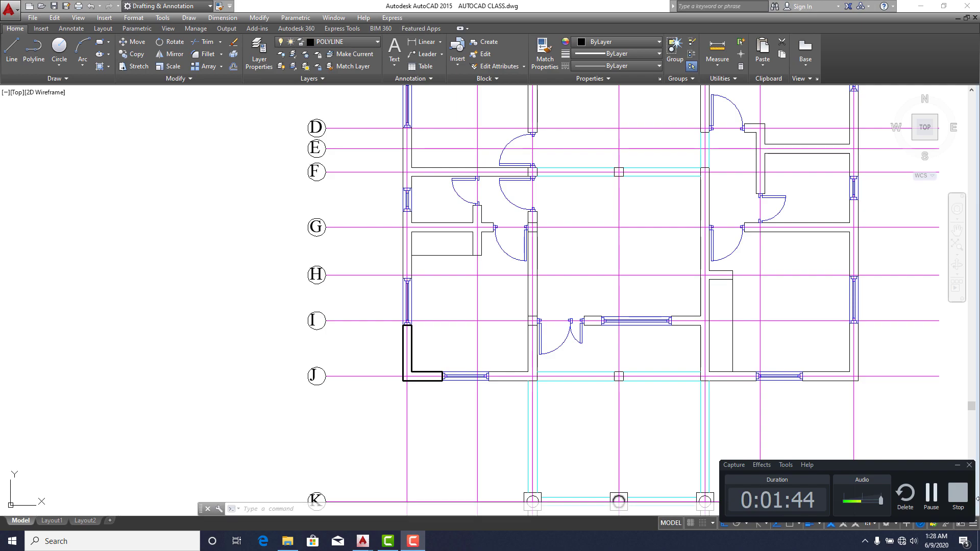
pyautogui.click(931, 494)
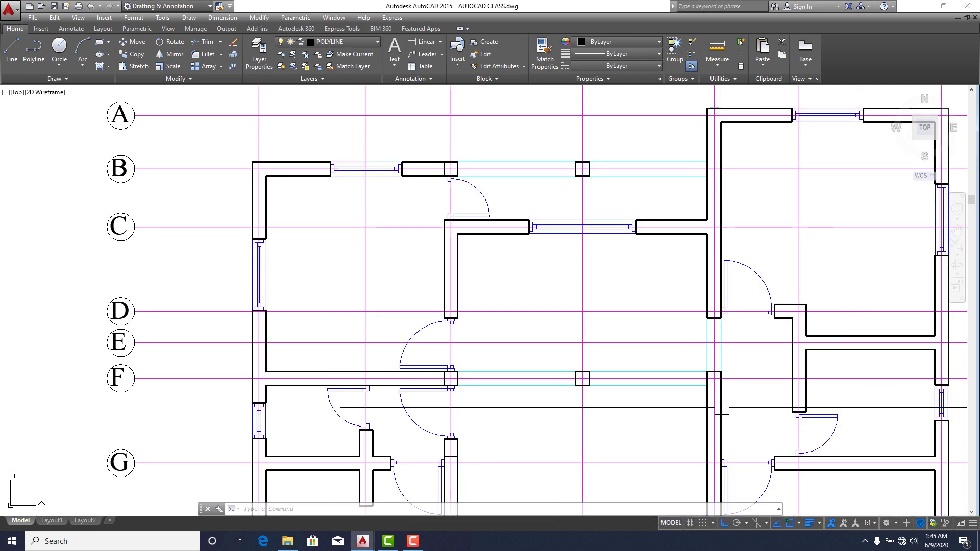
# Examine the polyline-traced walls across the whole floor plan and at the outer wall corner on grid line B
pyautogui.scroll(-10, 547, 295)
pyautogui.scroll(5, 561, 371)
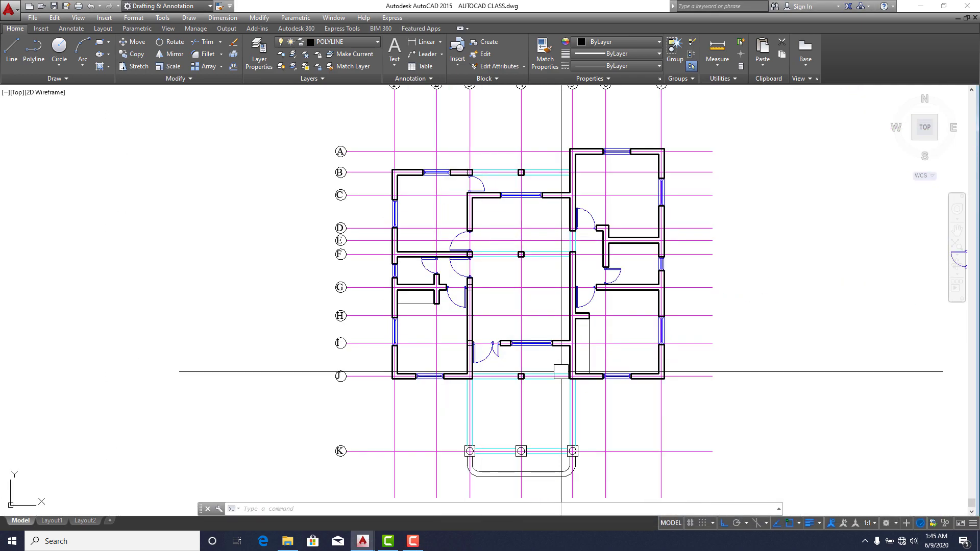
pyautogui.scroll(4, 586, 357)
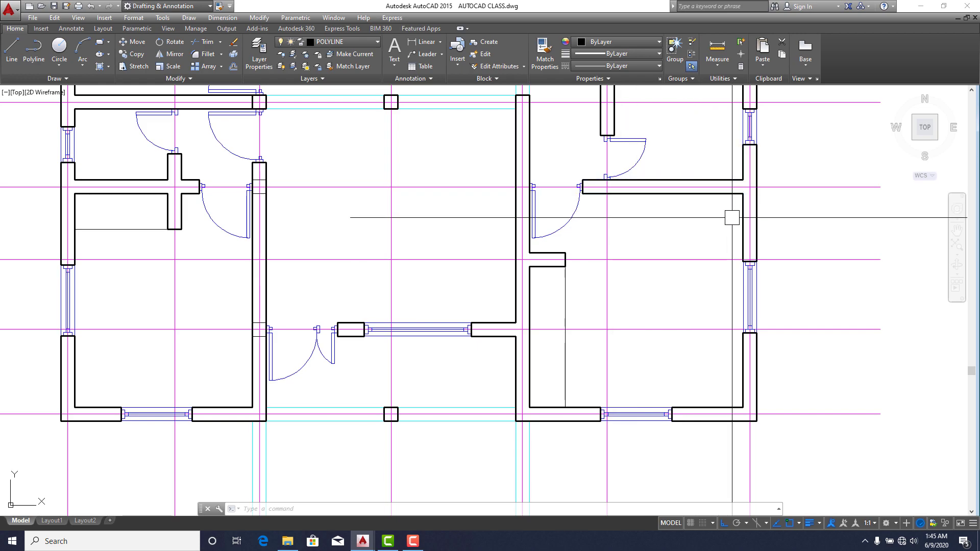
pyautogui.scroll(-4, 641, 287)
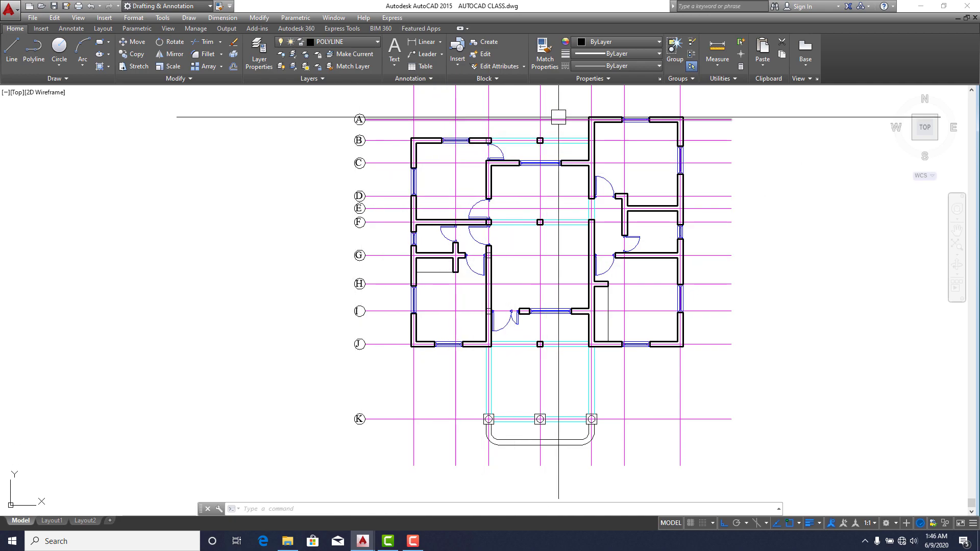
pyautogui.moveTo(437, 170); pyautogui.dragTo(413, 233, button='middle')
pyautogui.scroll(8, 413, 234)
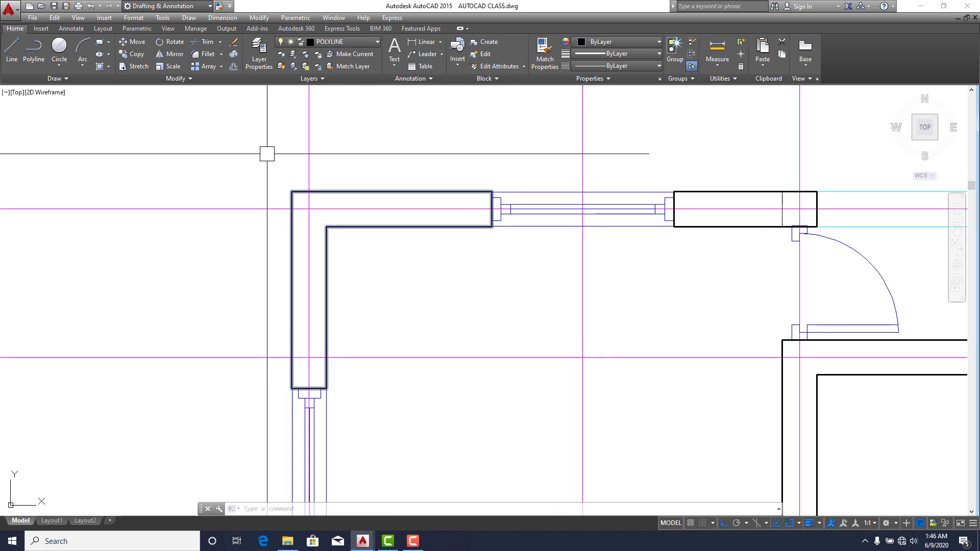
# Create a layer named HATCH with Default lineweight and make it current
pyautogui.click(256, 51)
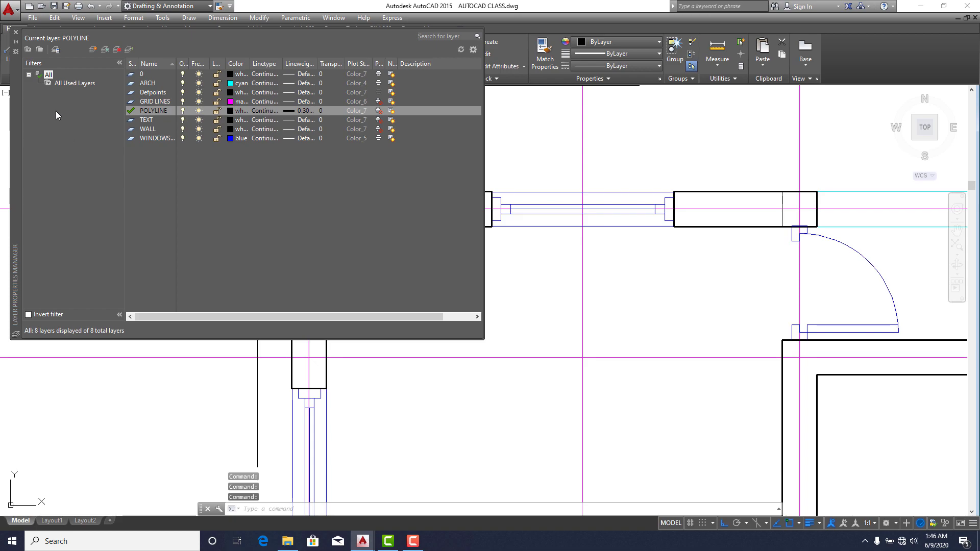
pyautogui.click(93, 51)
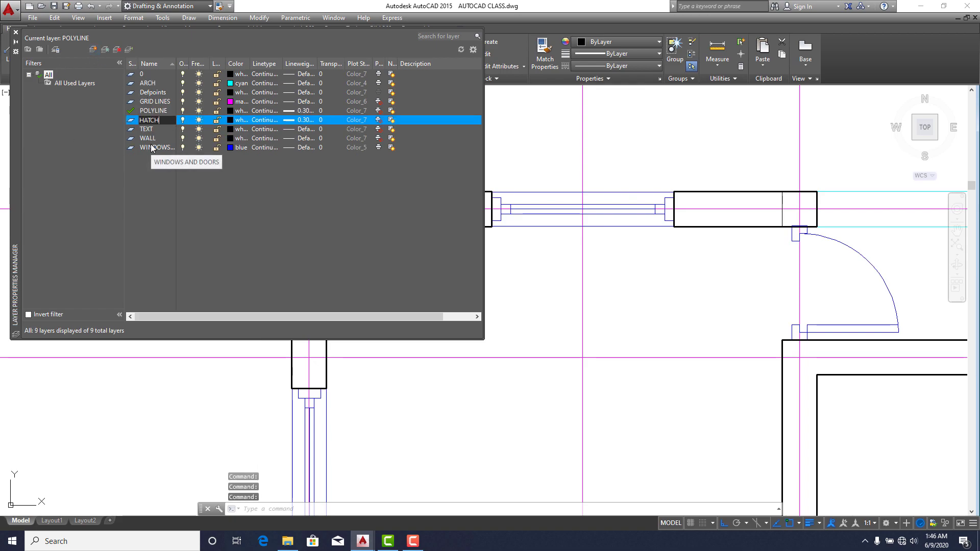
pyautogui.click(300, 121)
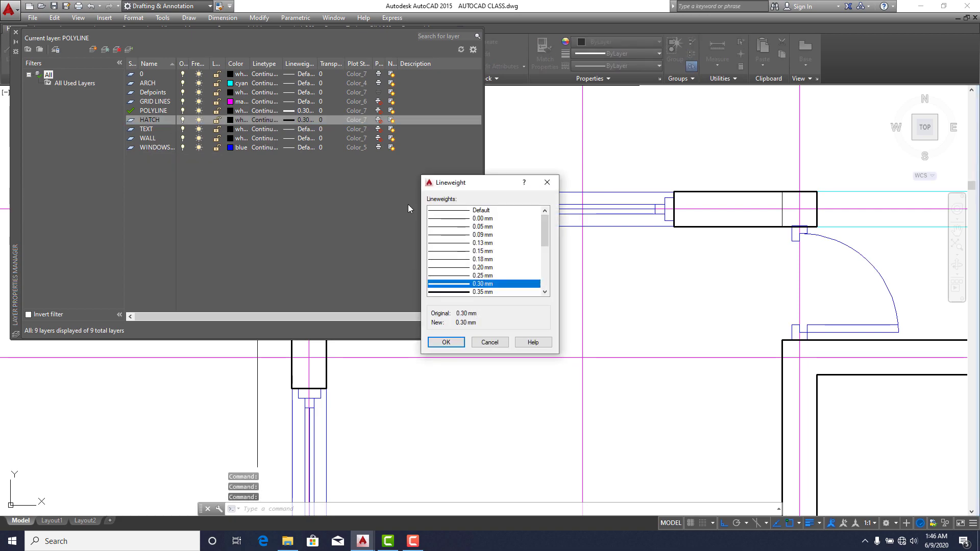
pyautogui.click(446, 342)
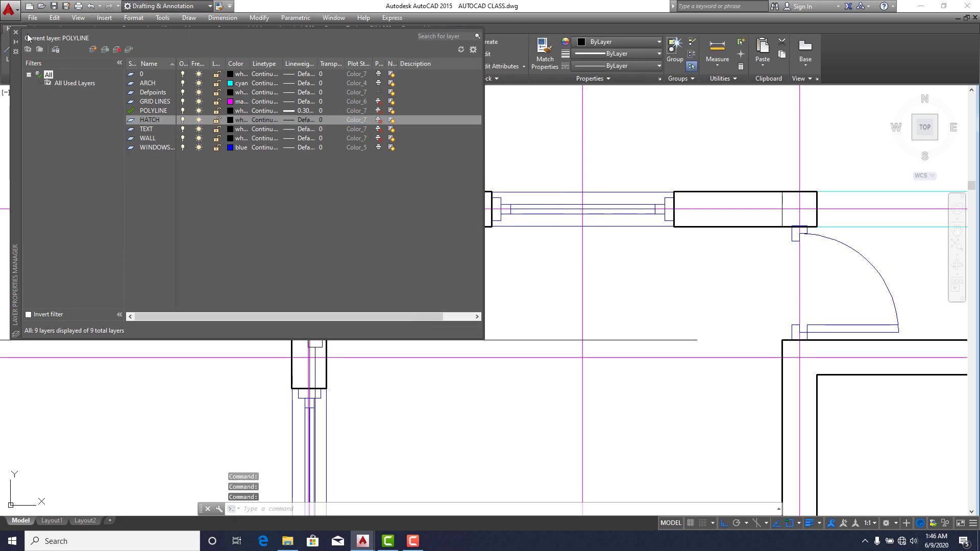
pyautogui.doubleClick(132, 121)
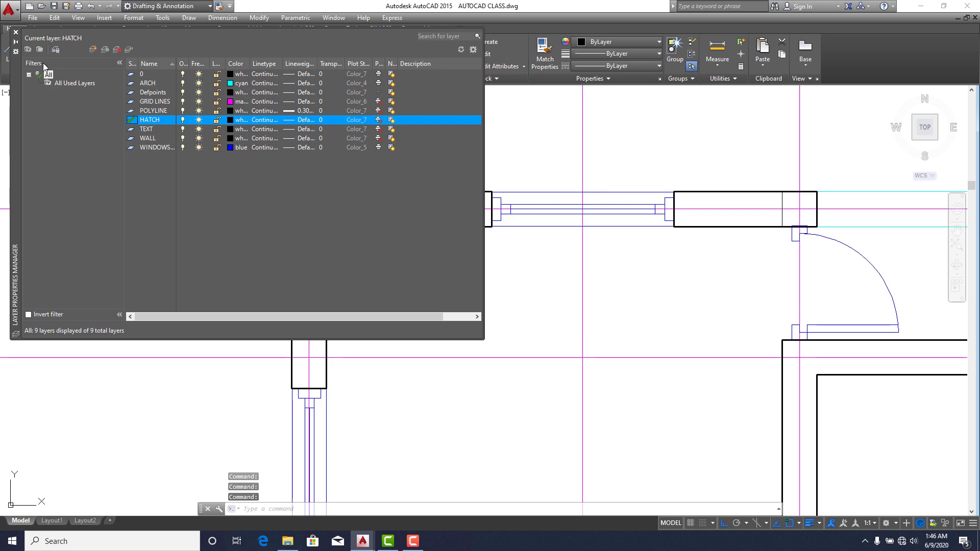
pyautogui.click(15, 34)
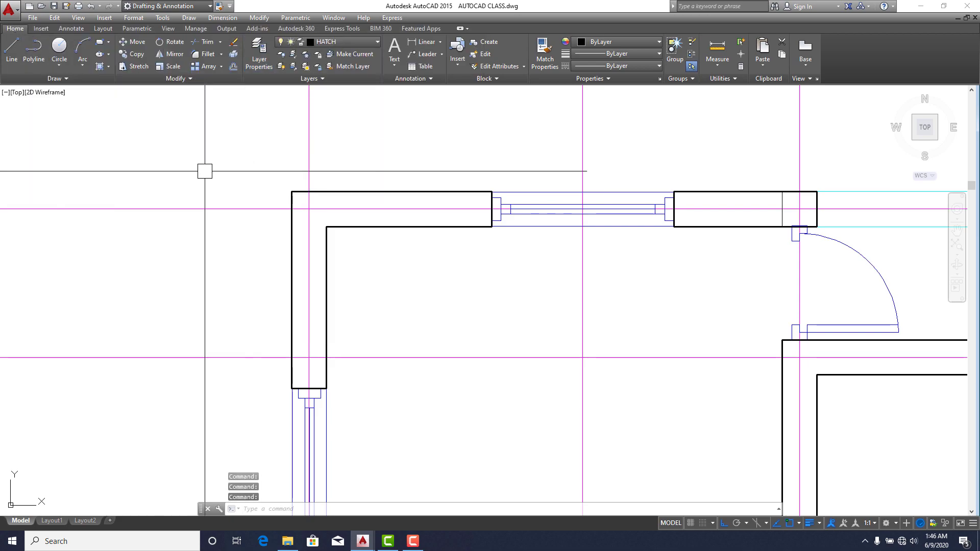
# Fill the L-shaped wall corner at grid lines B and 1 with solid hatch on the HATCH layer
pyautogui.click(99, 67)
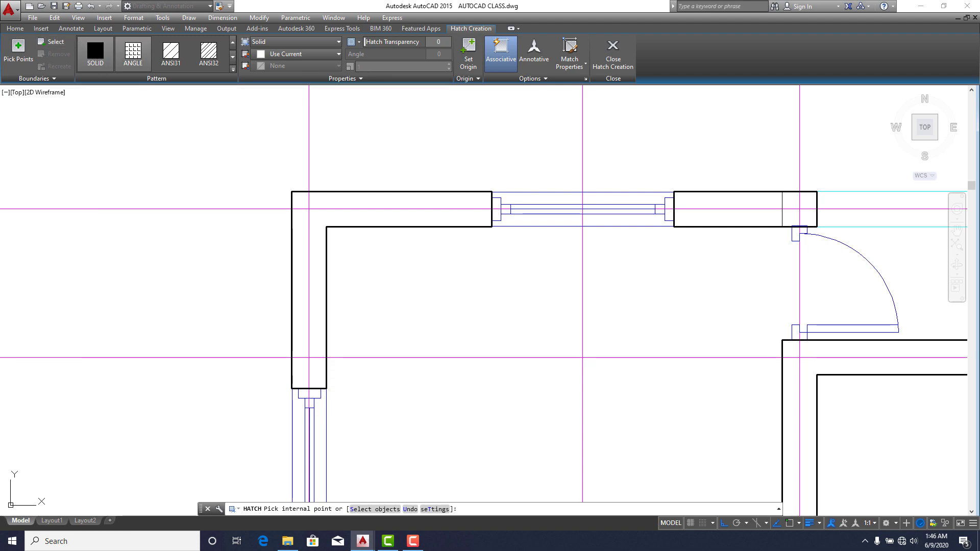
pyautogui.click(294, 227)
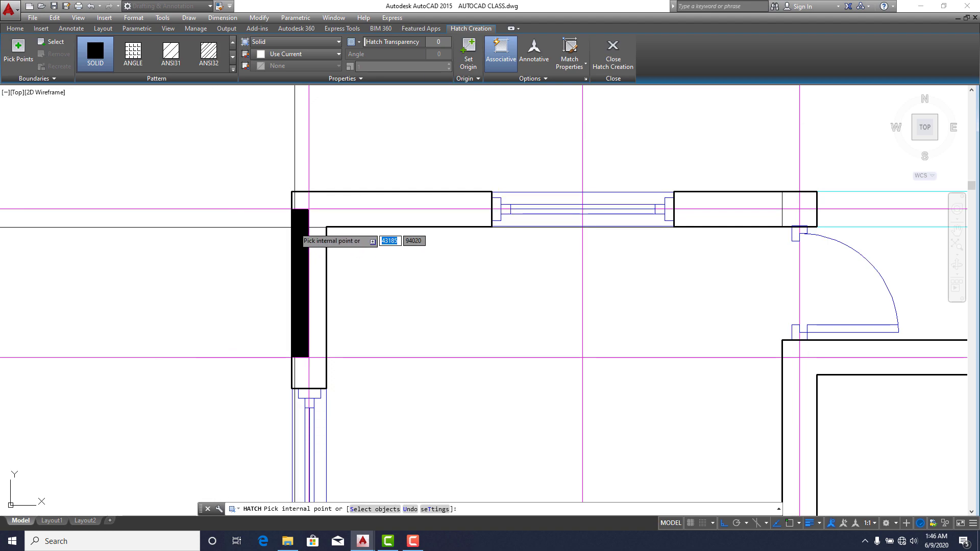
pyautogui.click(309, 227)
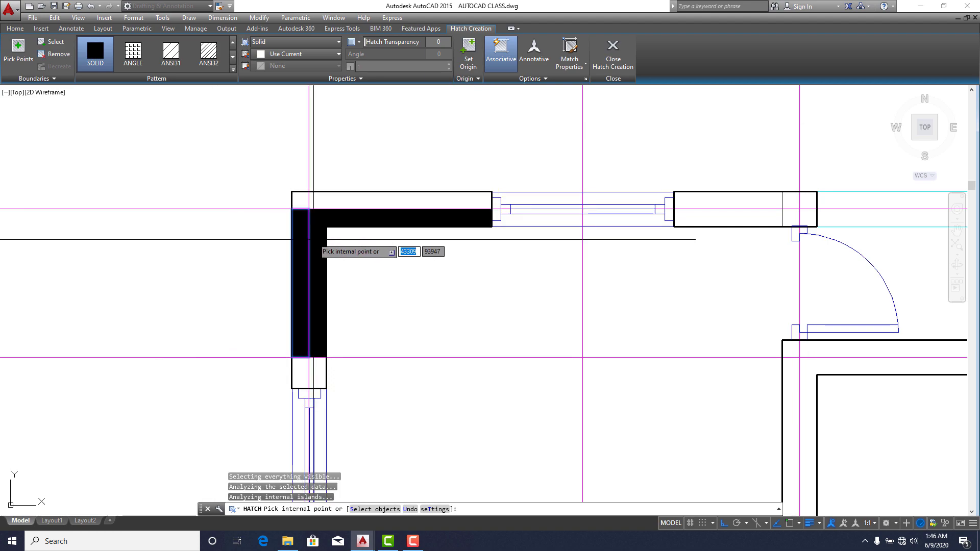
pyautogui.click(322, 198)
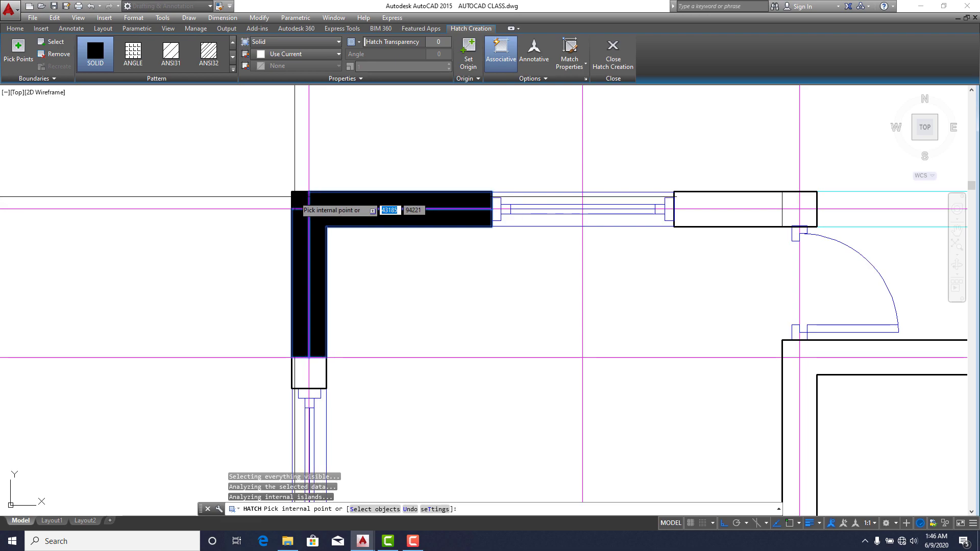
pyautogui.click(316, 372)
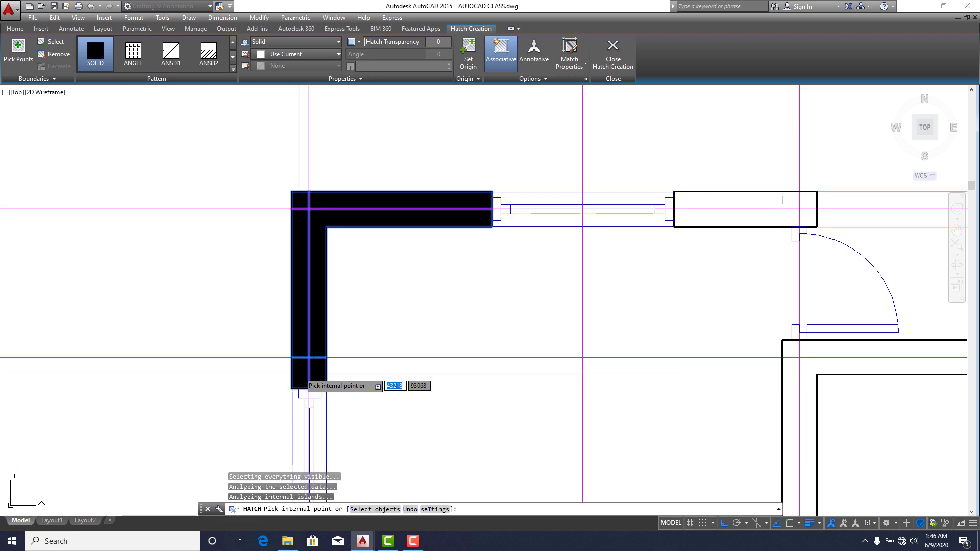
pyautogui.press('Escape')
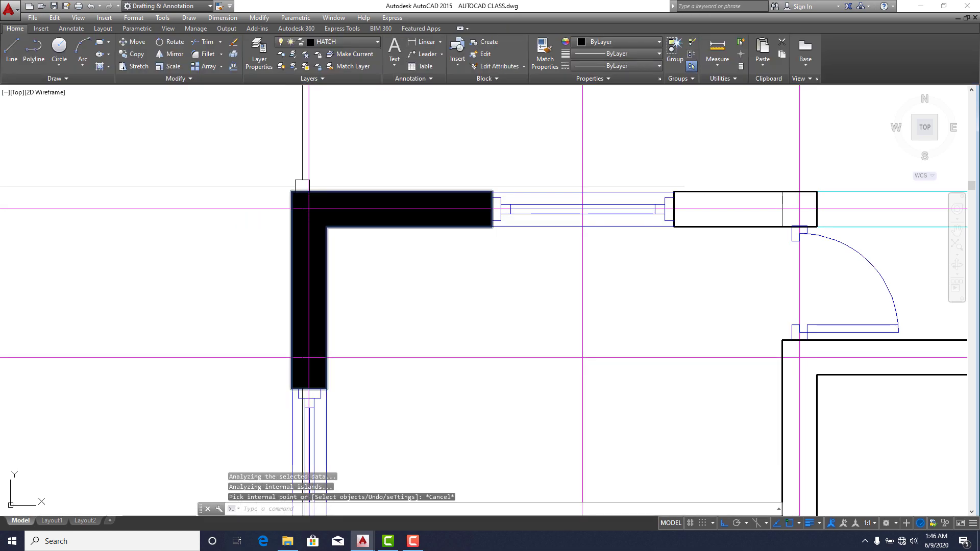
# Select all vertical and horizontal grid lines of the floor plan and send them to the back of the draw order
pyautogui.scroll(-2, 306, 262)
pyautogui.scroll(4, 316, 230)
pyautogui.scroll(-4, 393, 258)
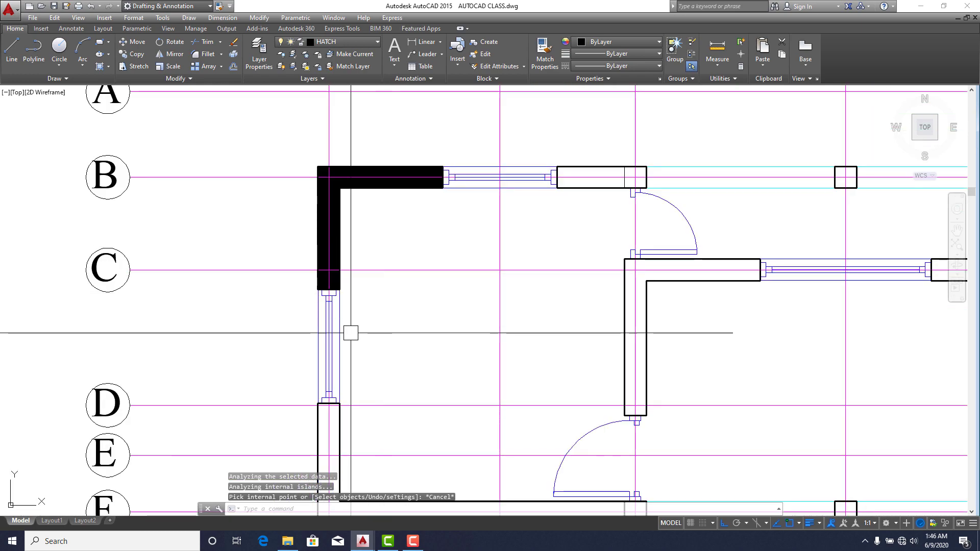
pyautogui.scroll(-4, 351, 333)
pyautogui.scroll(4, 337, 313)
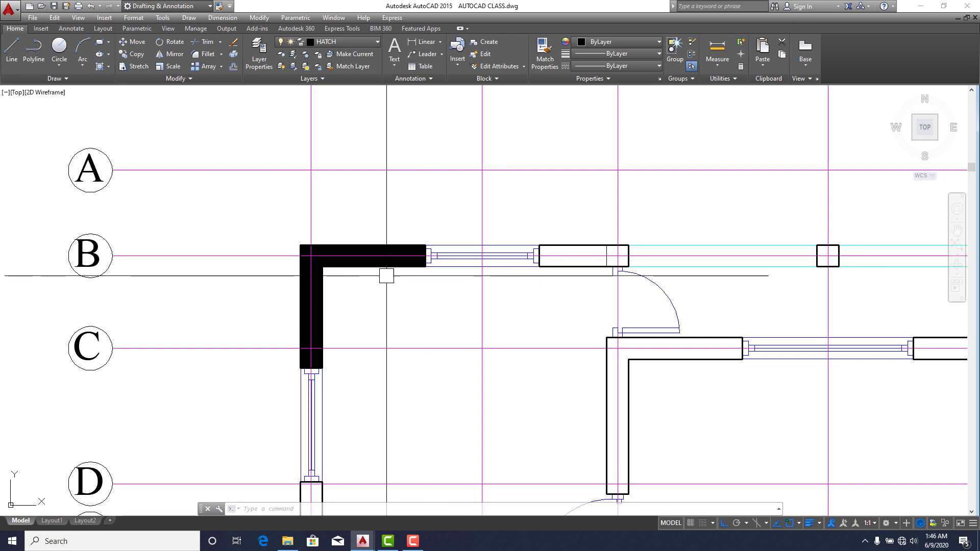
pyautogui.scroll(-4, 387, 276)
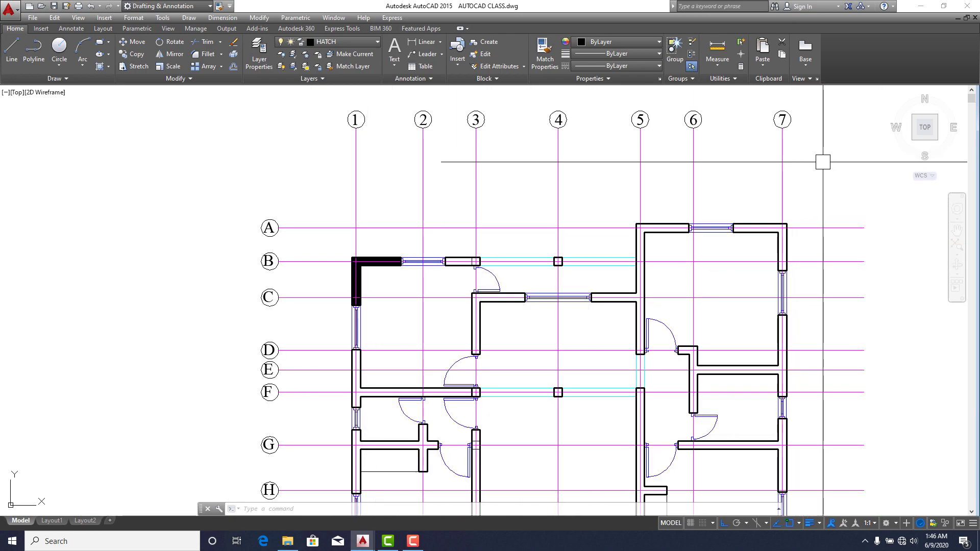
pyautogui.click(822, 161)
pyautogui.click(302, 242)
pyautogui.scroll(-3, 305, 265)
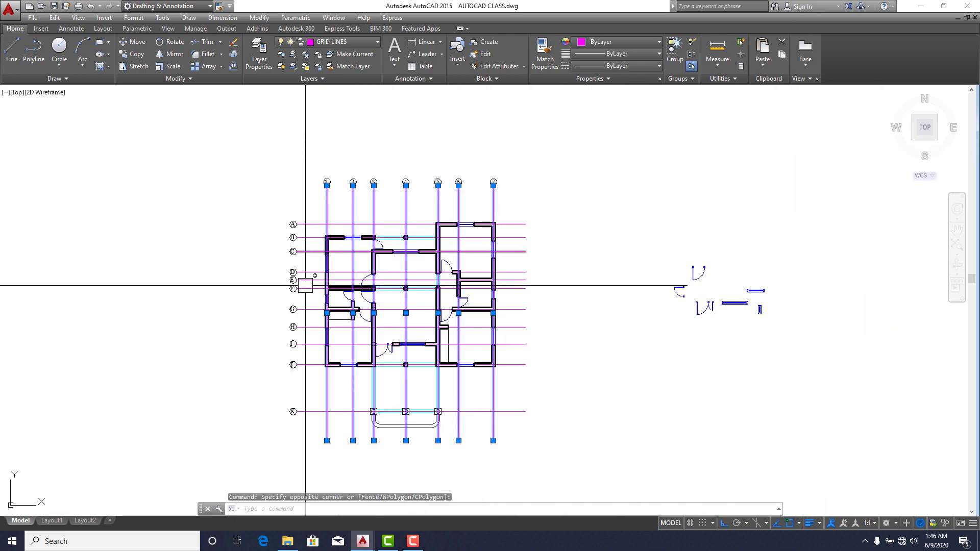
pyautogui.moveTo(320, 289); pyautogui.dragTo(328, 193, button='middle')
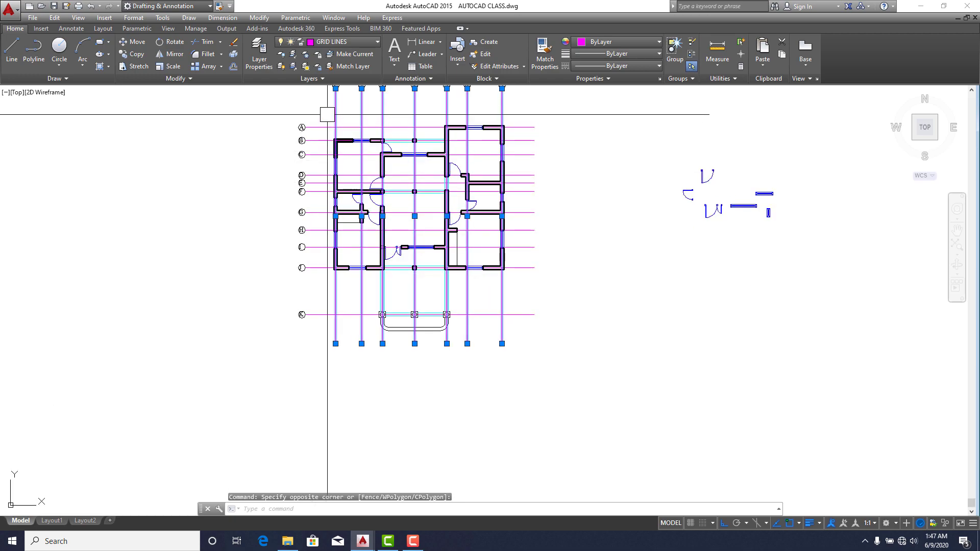
pyautogui.click(329, 108)
pyautogui.click(319, 332)
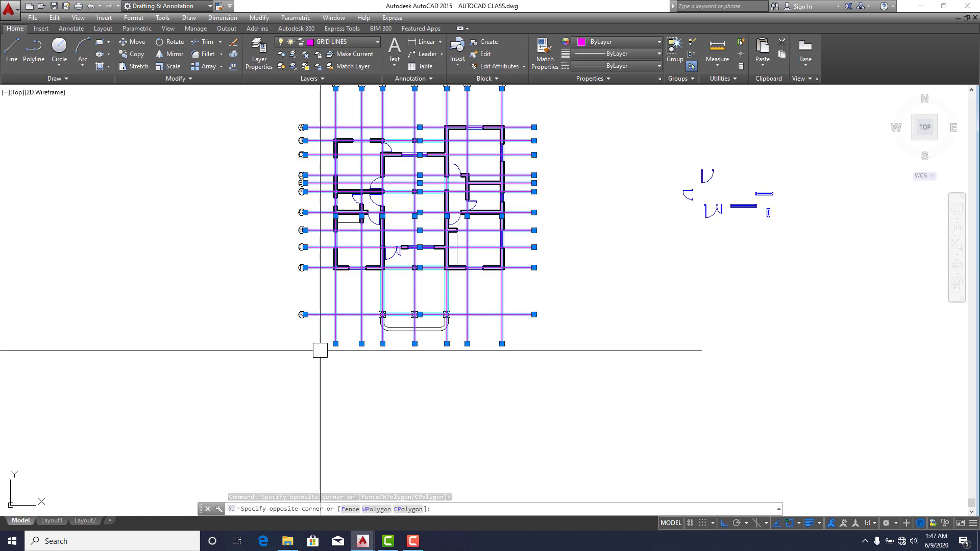
pyautogui.scroll(4, 533, 215)
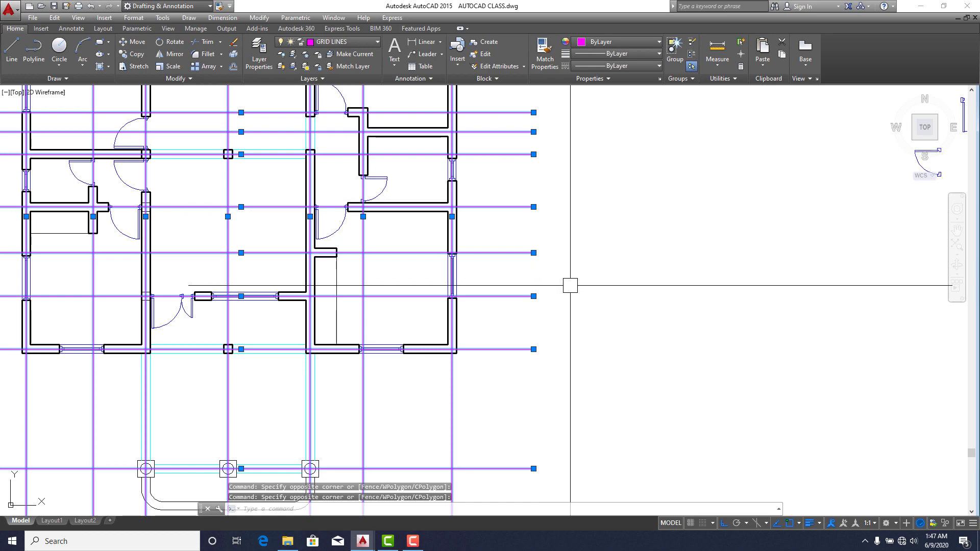
pyautogui.rightClick(591, 284)
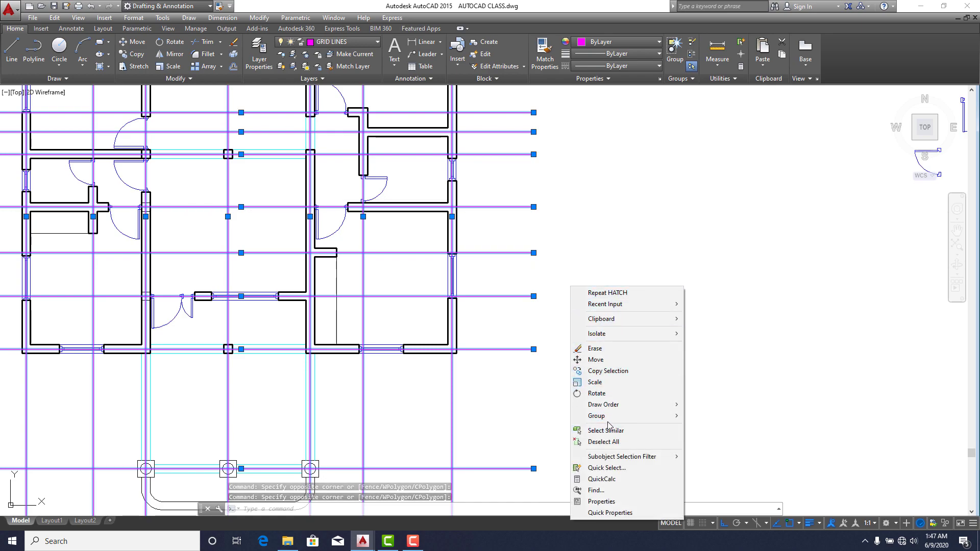
pyautogui.moveTo(658, 407)
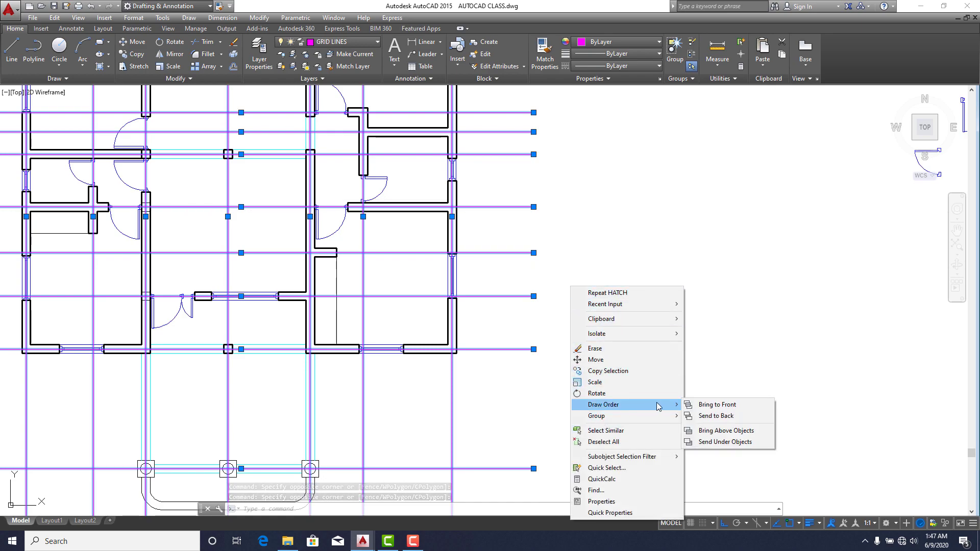
pyautogui.click(727, 416)
pyautogui.scroll(-5, 422, 300)
pyautogui.scroll(7, 393, 293)
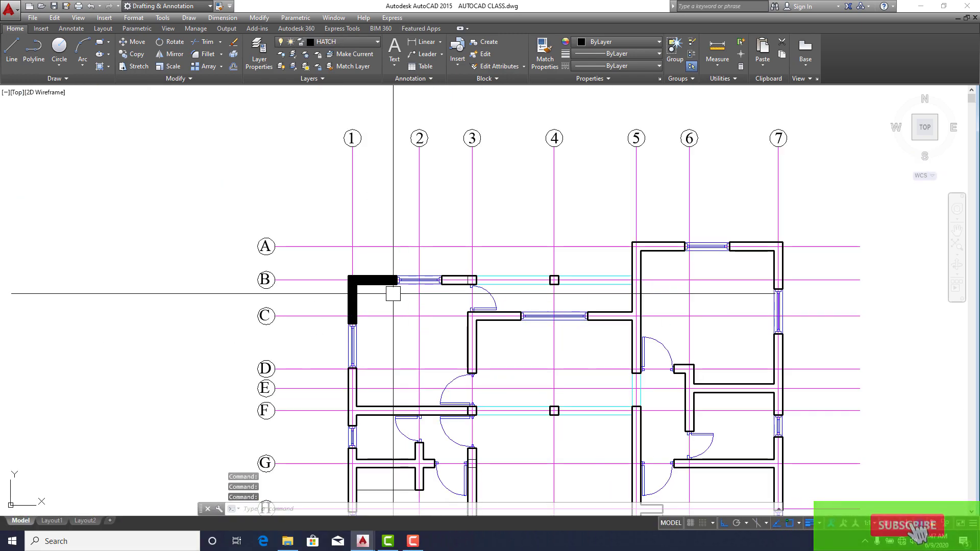
# Fill the wall piece on grid line B between the window and grid line 3, including its end square, with solid hatch
pyautogui.scroll(6, 393, 293)
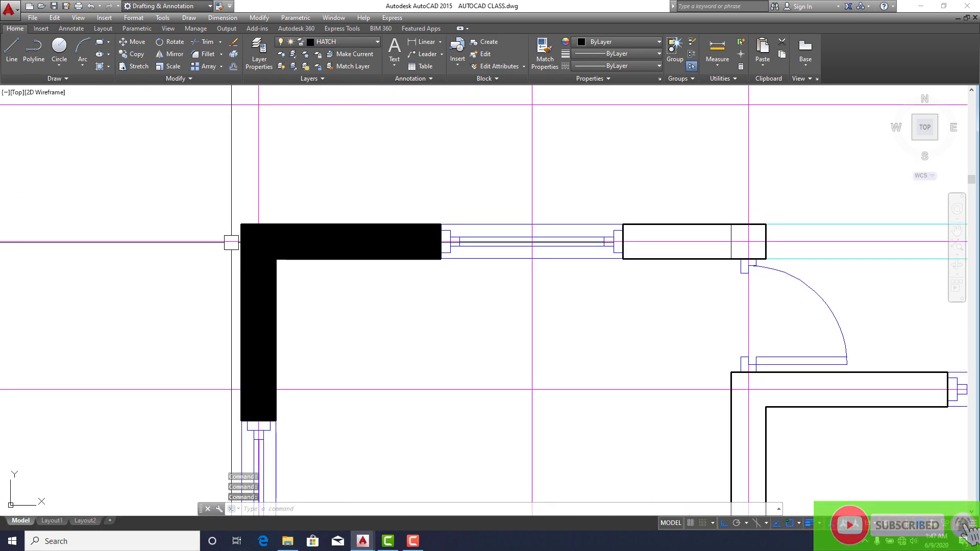
pyautogui.click(101, 69)
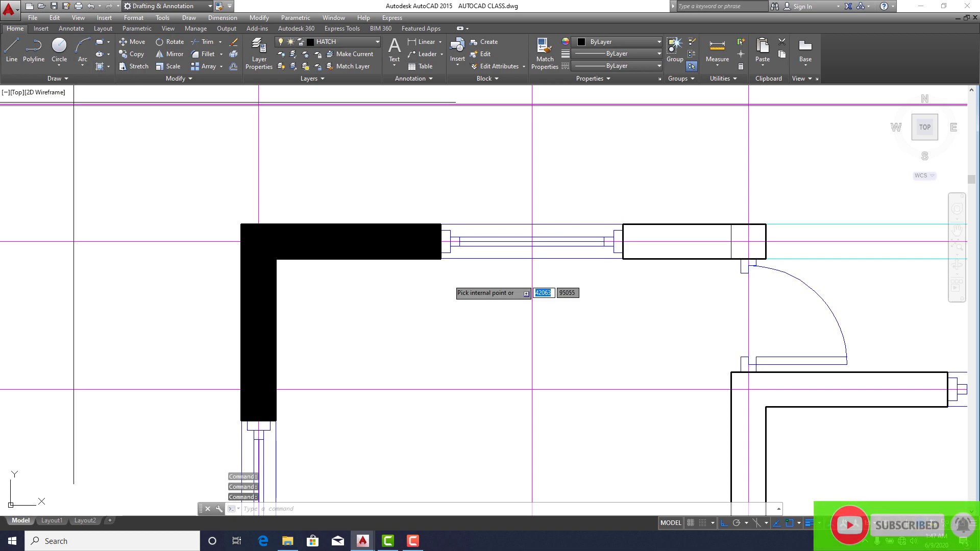
pyautogui.click(669, 243)
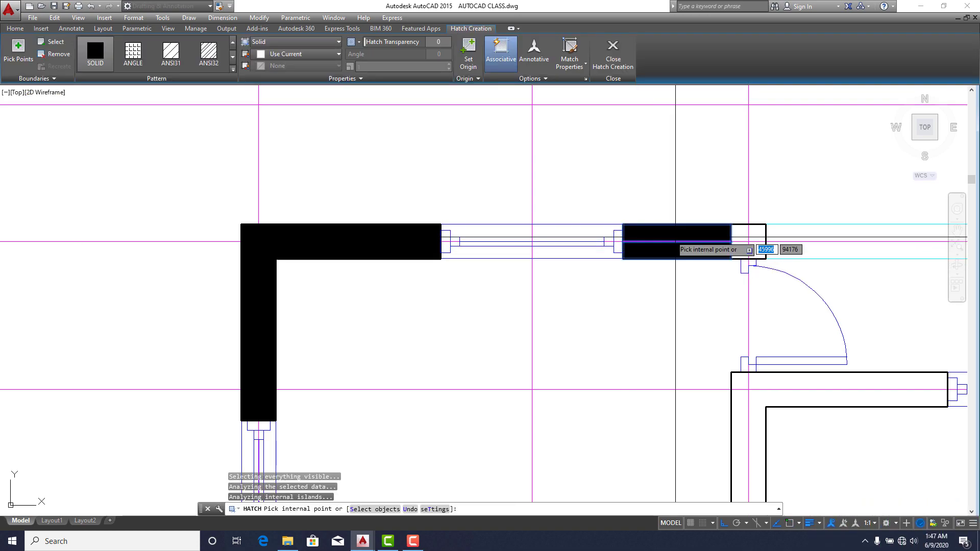
pyautogui.click(757, 242)
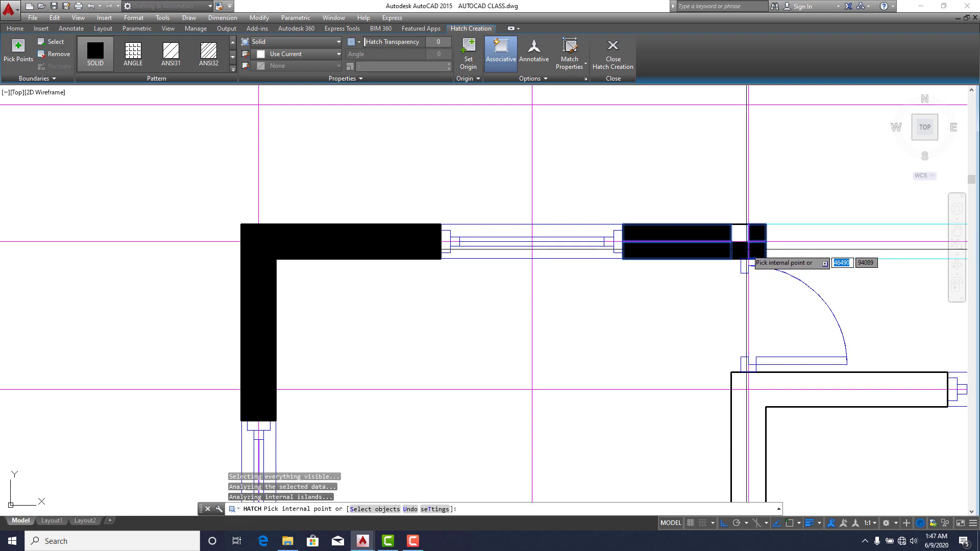
# Fill the wall on grid line 1 from the window end at D past F, and its branch along grid line F, with solid hatch
pyautogui.scroll(-4, 488, 263)
pyautogui.scroll(2, 439, 327)
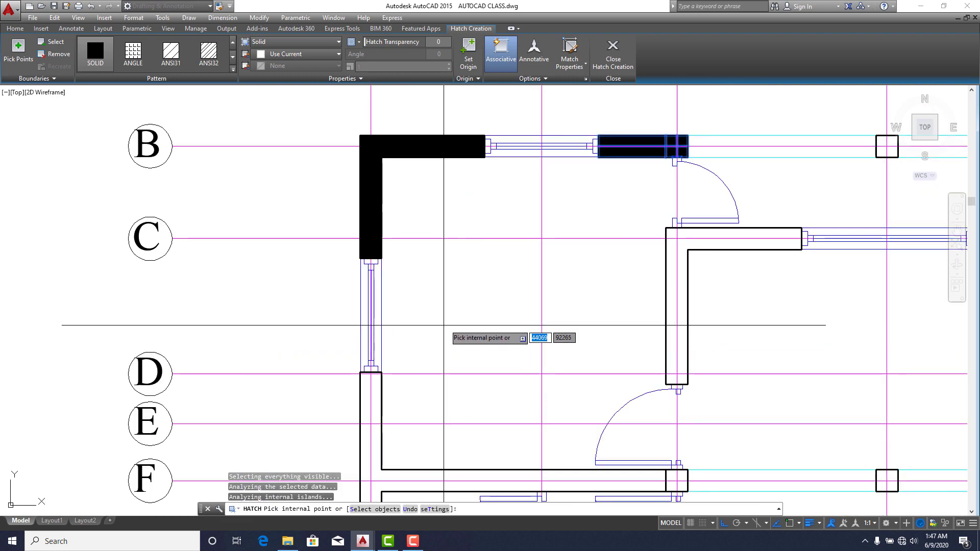
pyautogui.click(366, 391)
pyautogui.click(384, 391)
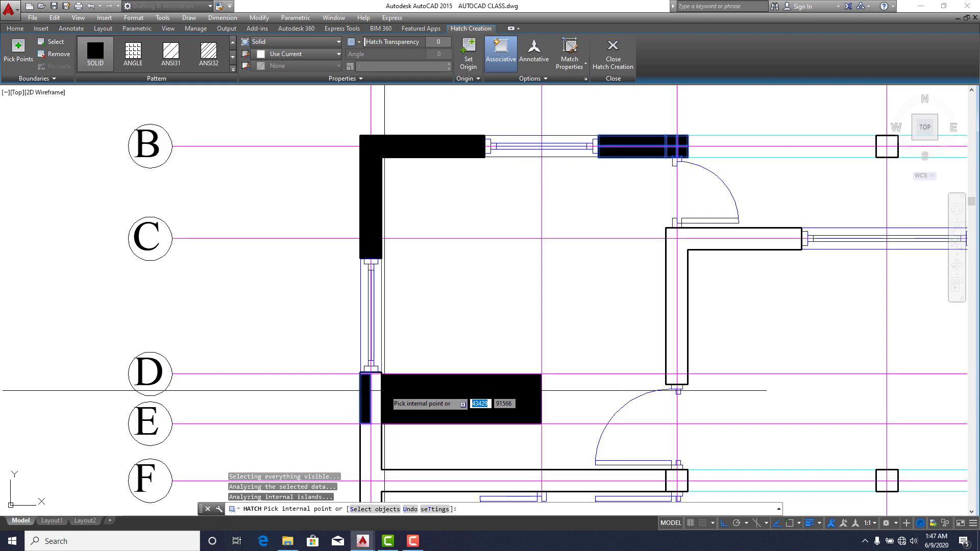
pyautogui.scroll(8, 376, 333)
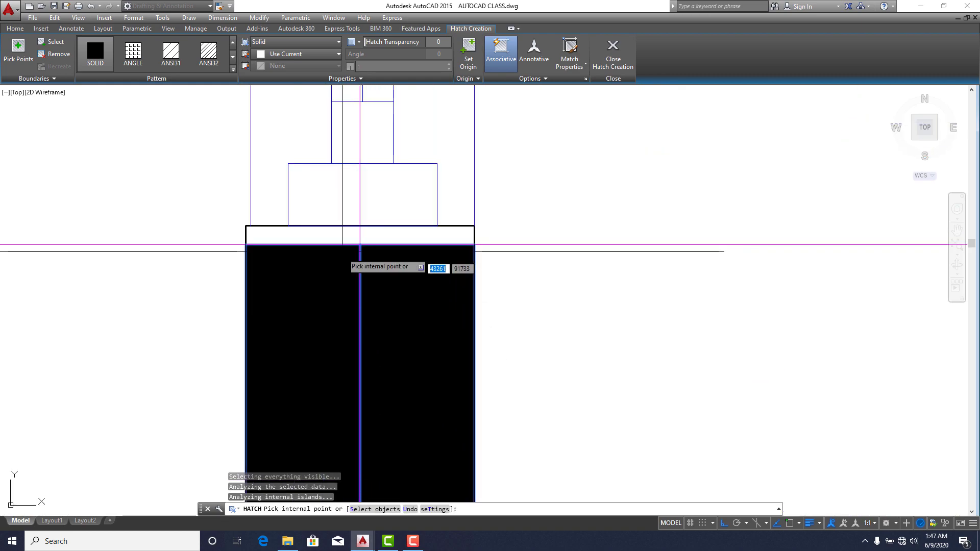
pyautogui.click(389, 232)
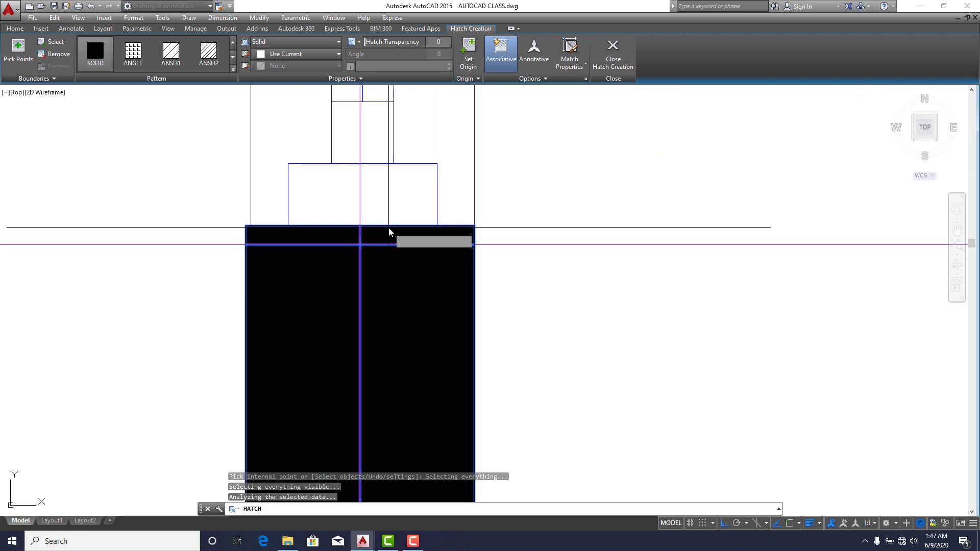
pyautogui.scroll(-8, 433, 235)
pyautogui.scroll(3, 408, 329)
pyautogui.click(412, 325)
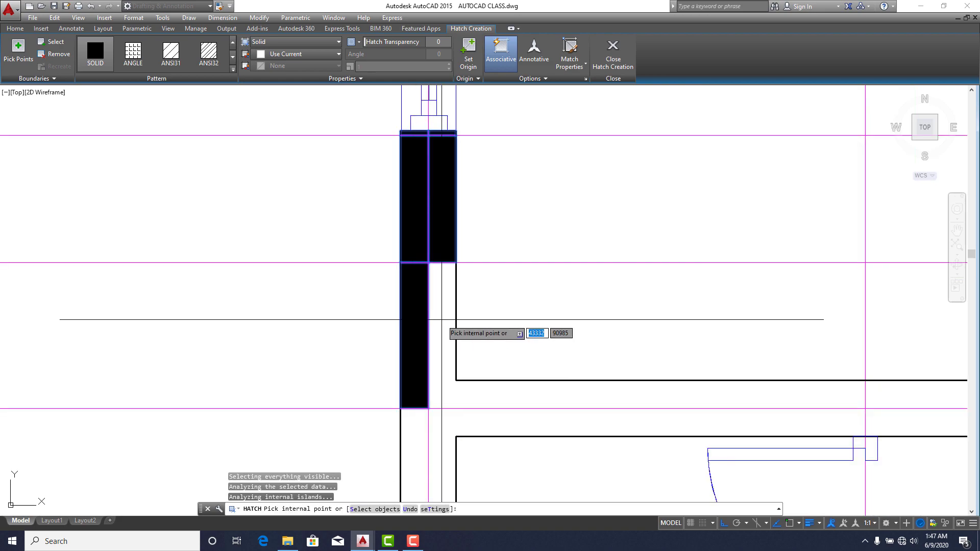
pyautogui.click(448, 286)
pyautogui.scroll(-2, 433, 340)
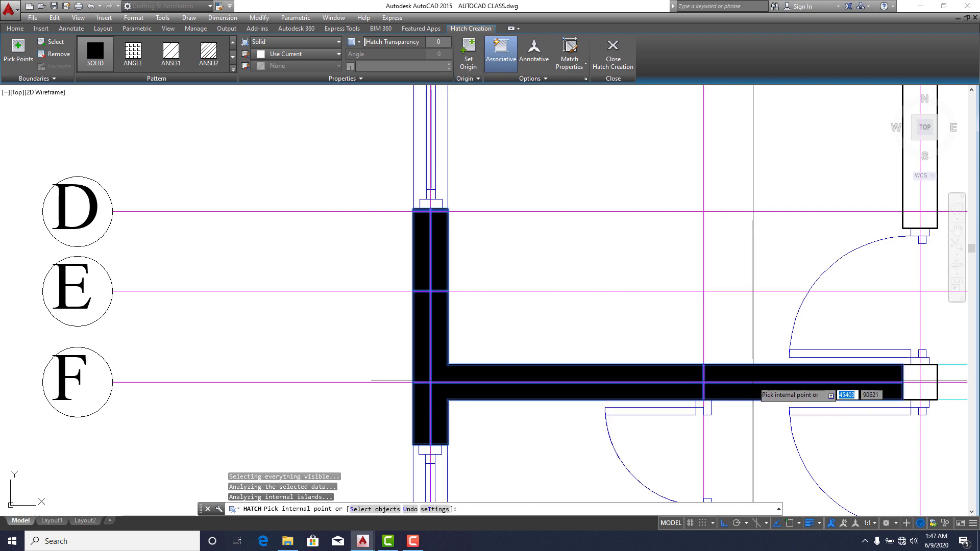
# Continue the solid hatch in the wall on grid line 1 where it meets grid line G
pyautogui.scroll(-5, 494, 372)
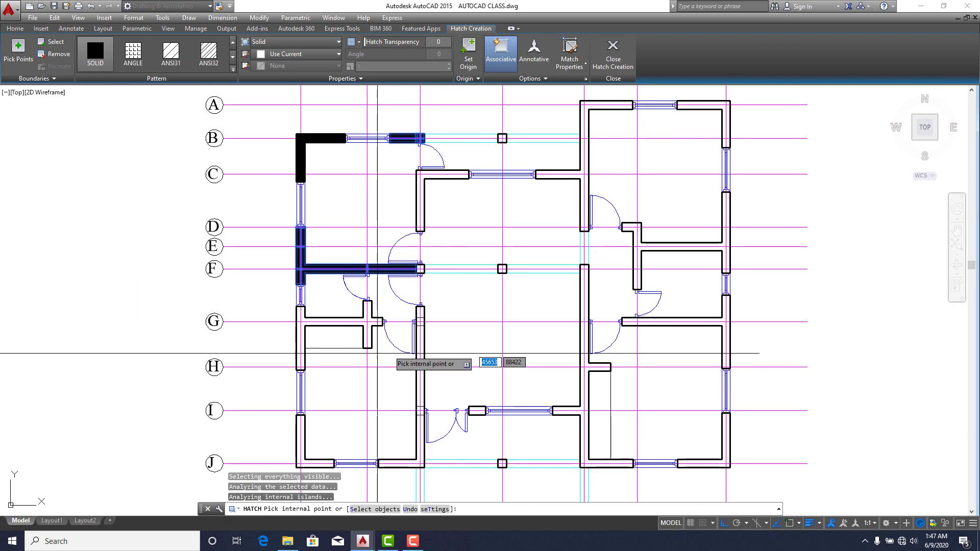
pyautogui.scroll(4, 377, 353)
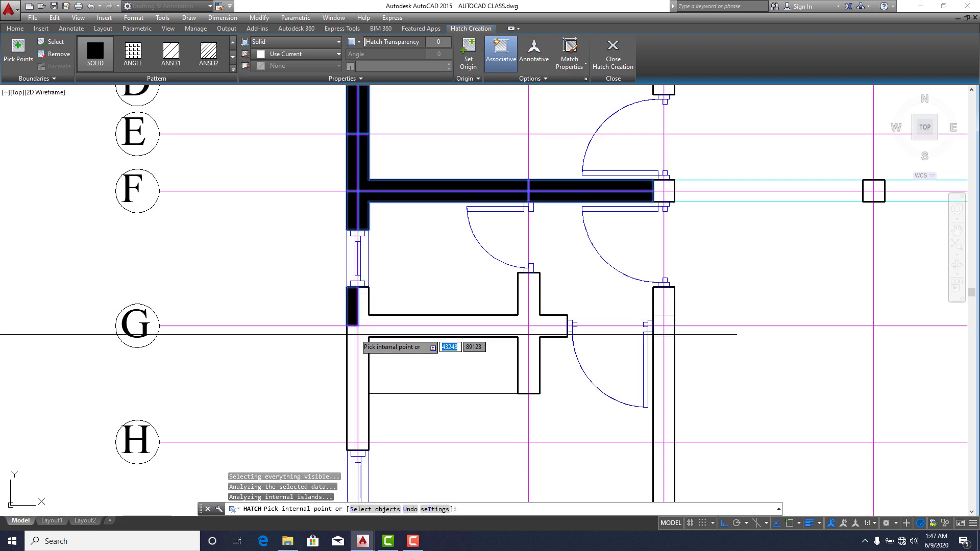